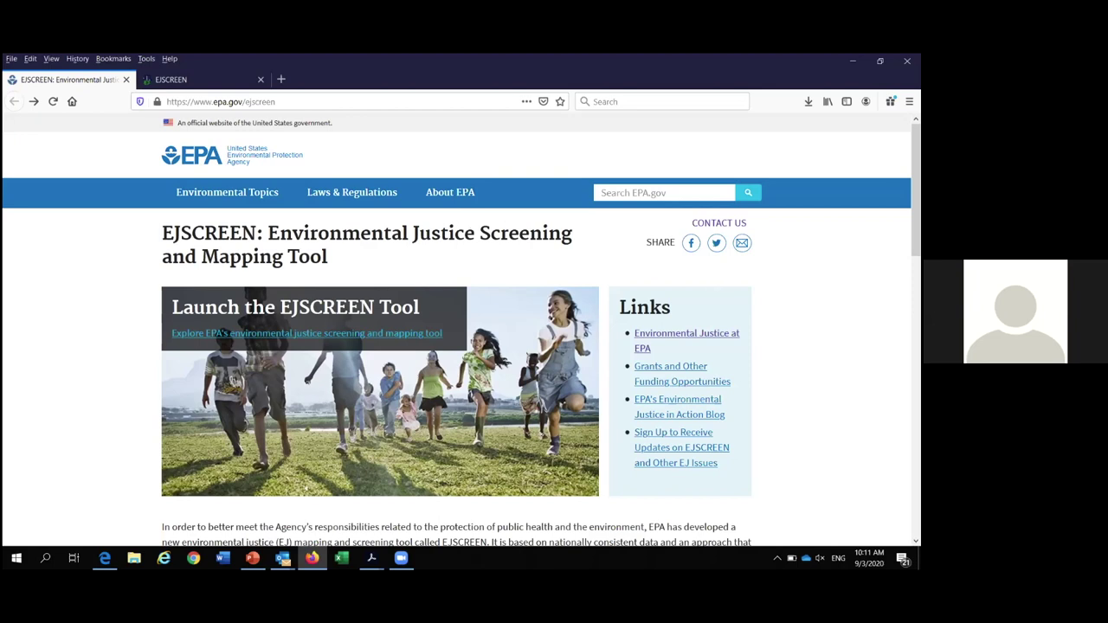
# - Review the EJSCREEN home page, from the introduction through the sections on learning the tool, understanding results, technical information and additional resources
pyautogui.scroll(-2, 415, 409)
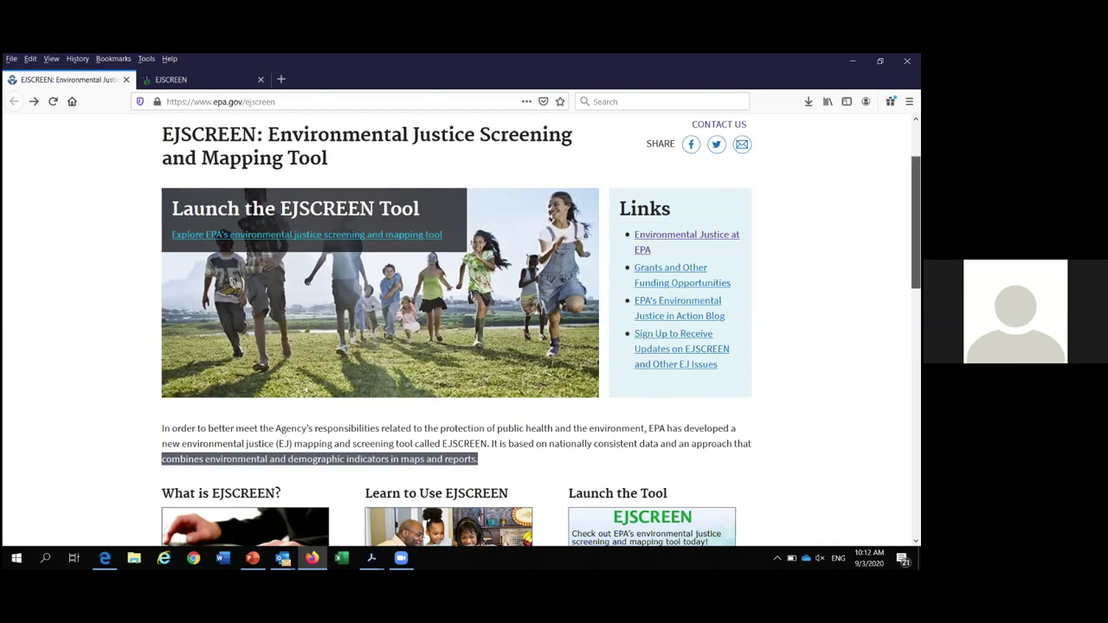
pyautogui.scroll(-1, 915, 221)
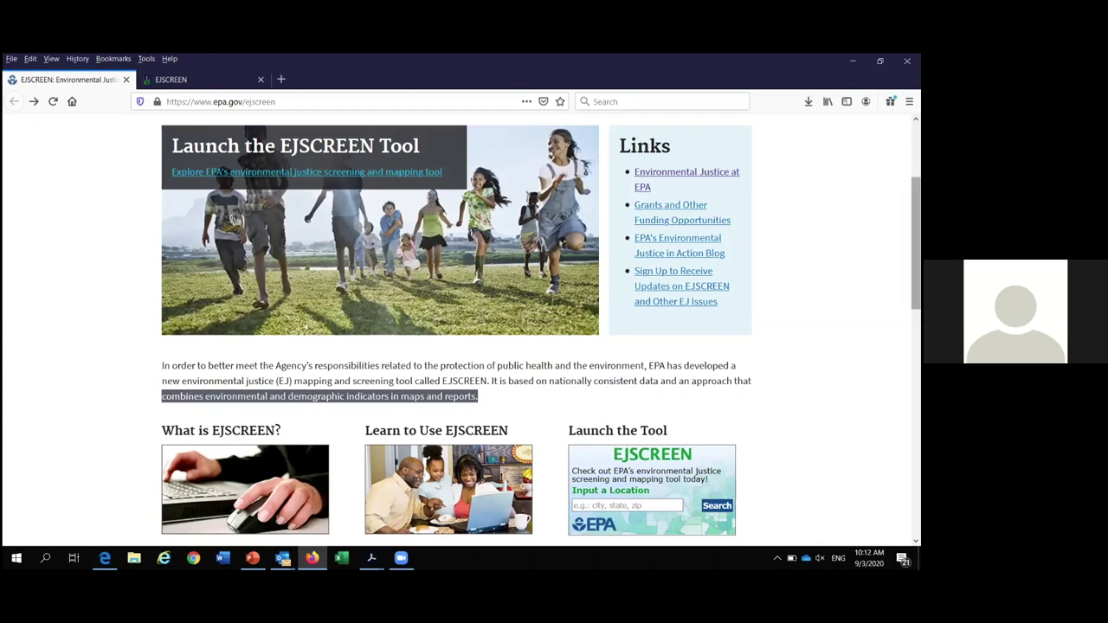
pyautogui.scroll(-4, 915, 242)
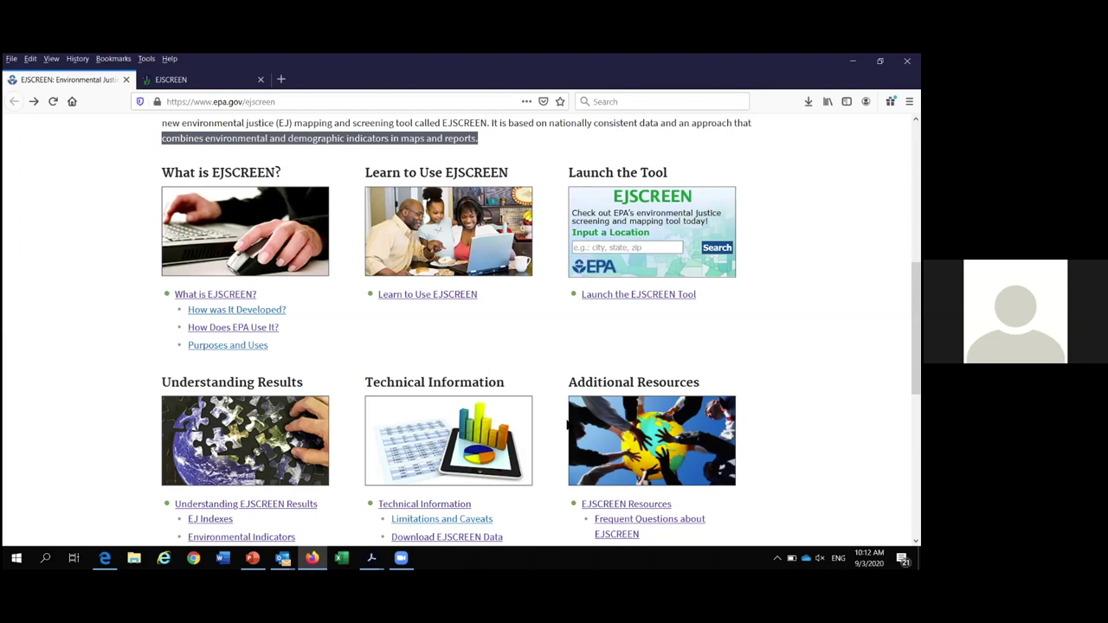
pyautogui.scroll(-2, 130, 329)
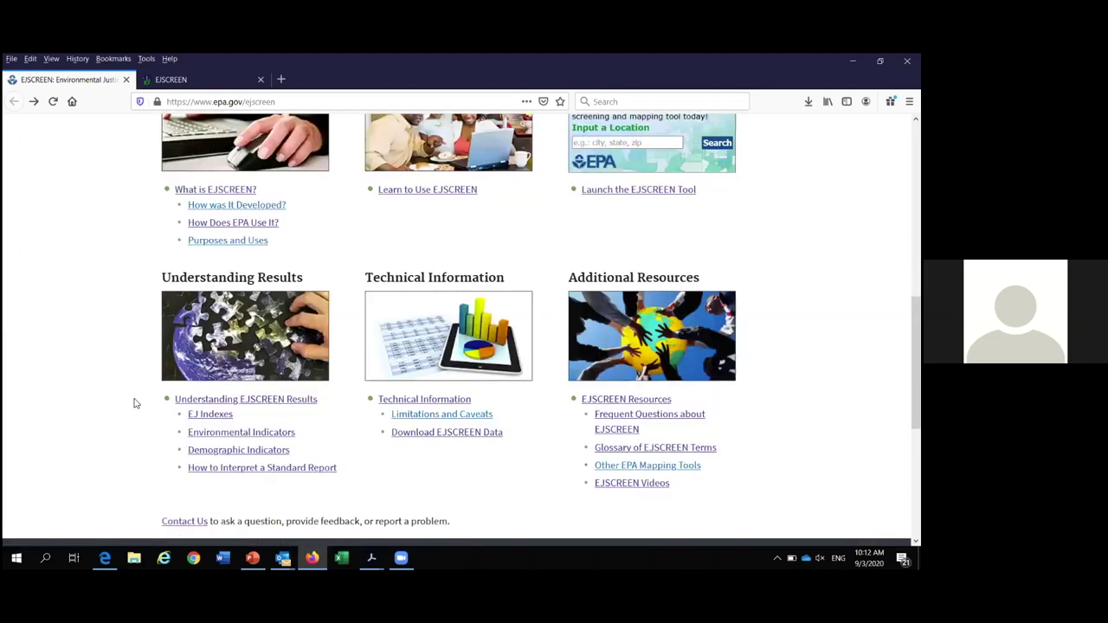
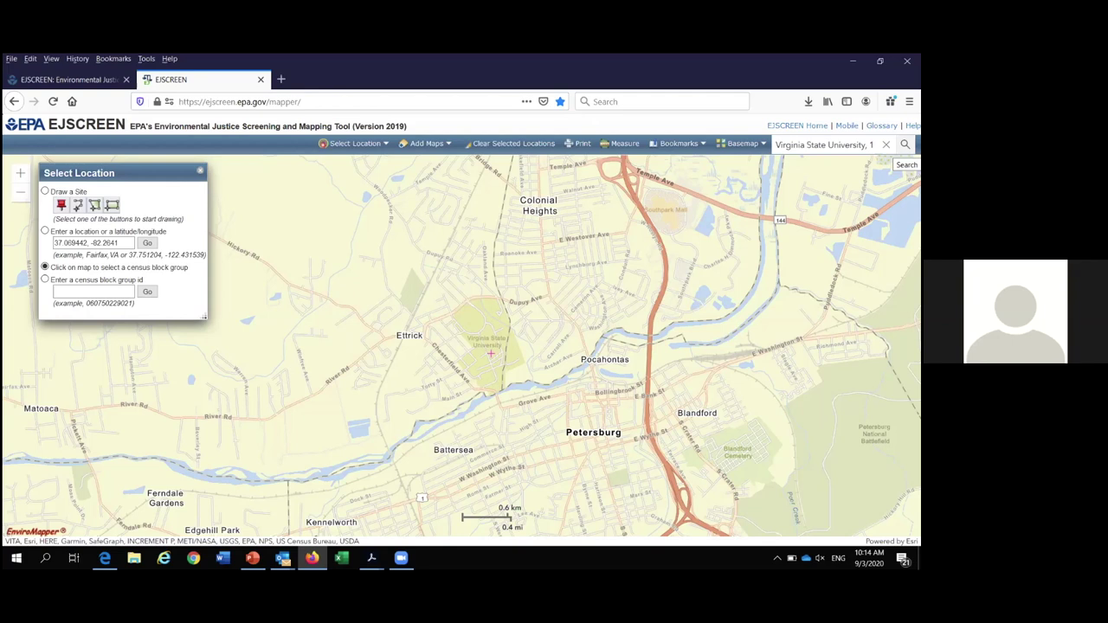
# - Change the basemap to aerial imagery with road and place labels, and show the search suggestions for Virginia State University
pyautogui.click(746, 144)
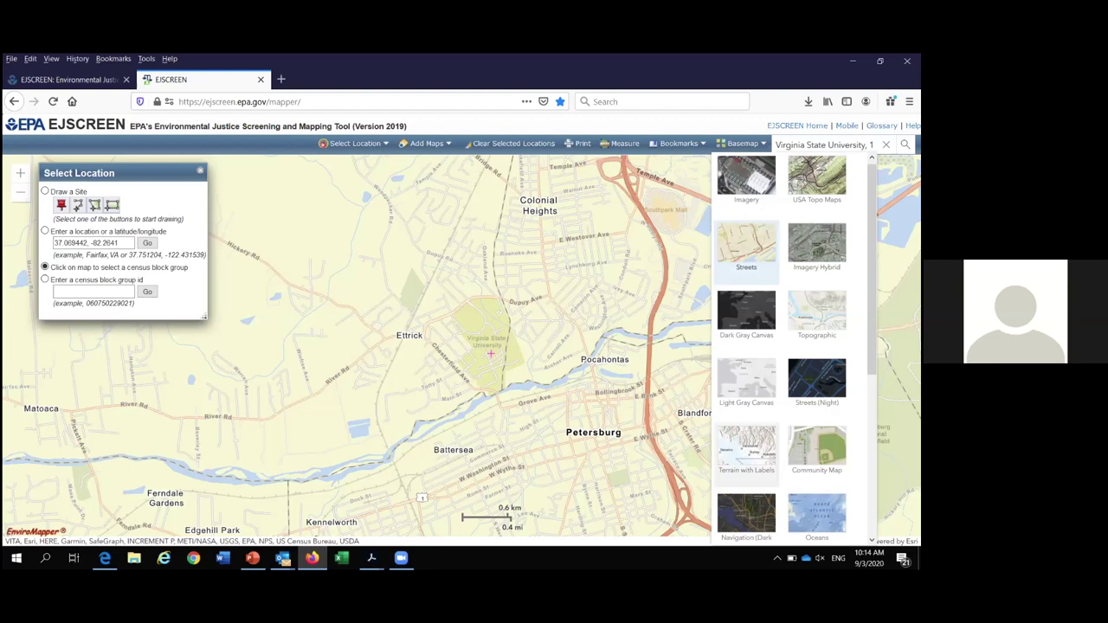
pyautogui.scroll(-3, 792, 347)
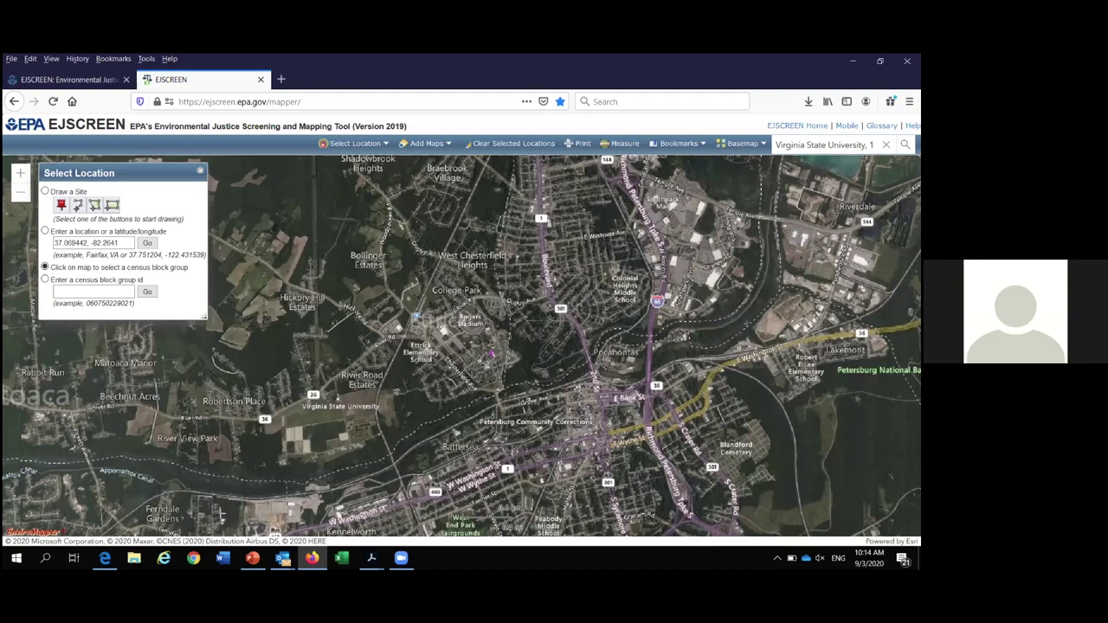
pyautogui.click(791, 145)
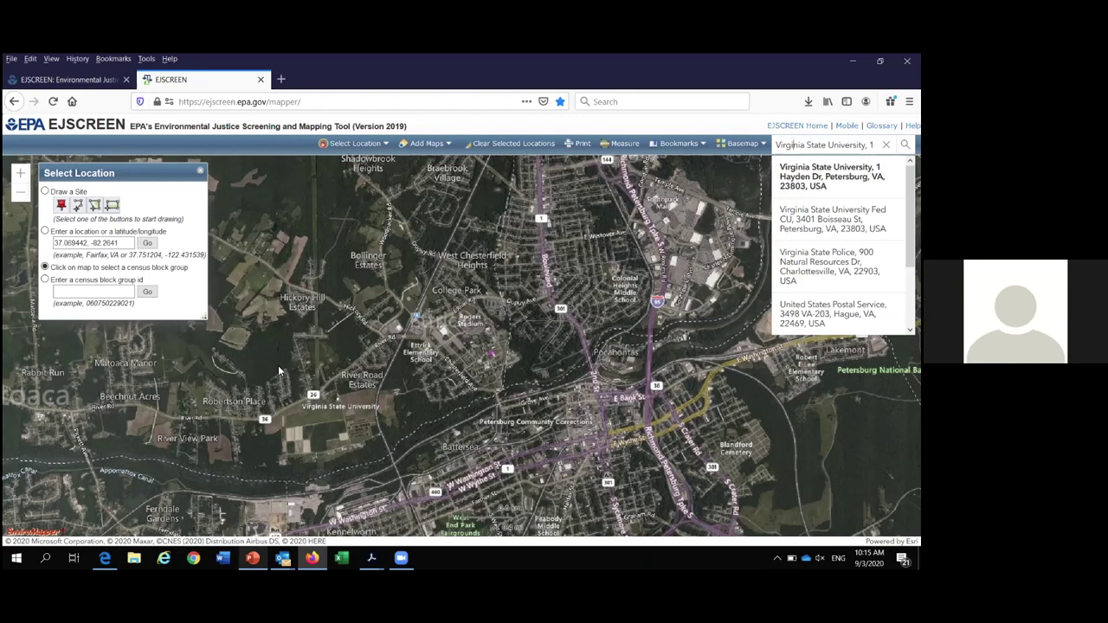
# - Switch to the EJSCREEN_Basic_2020.pptx presentation in PowerPoint and show slide 2, "What is EJSCREEN?"
pyautogui.hotkey('alt', 'Tab')
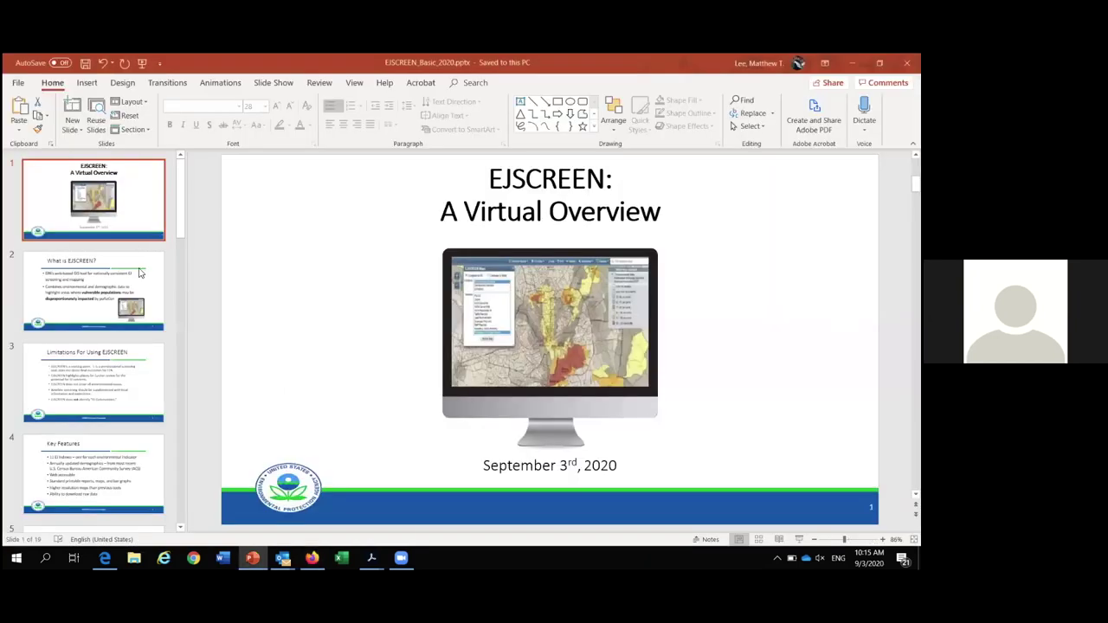
pyautogui.click(176, 305)
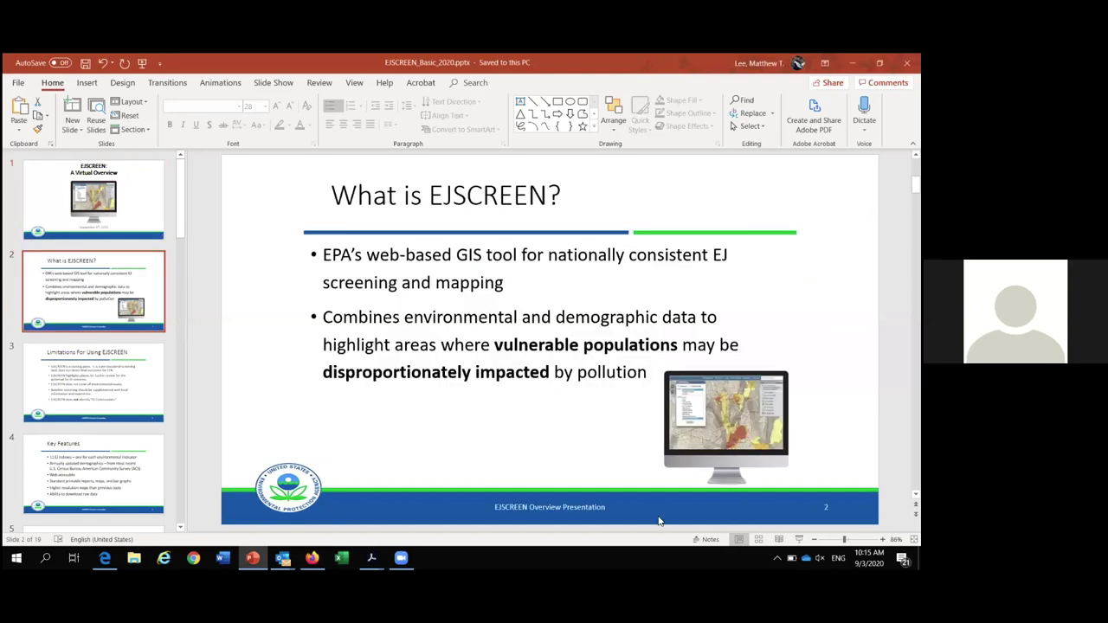
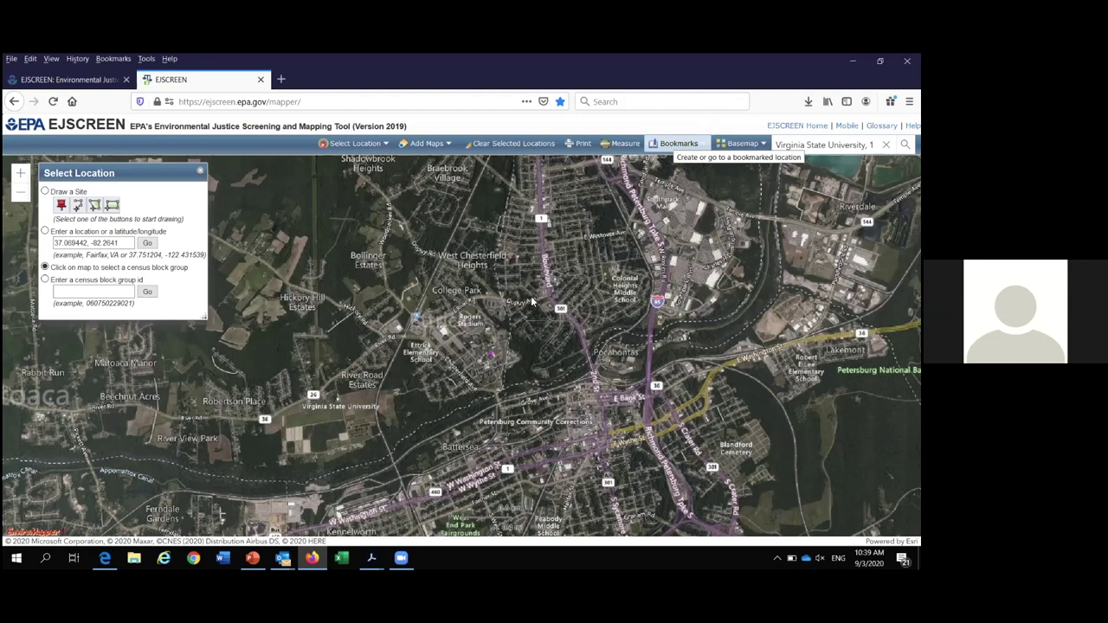
# - Measure a north-south distance from Rogers Stadium down past the Virginia State University campus, then close the measurement tool
pyautogui.click(624, 144)
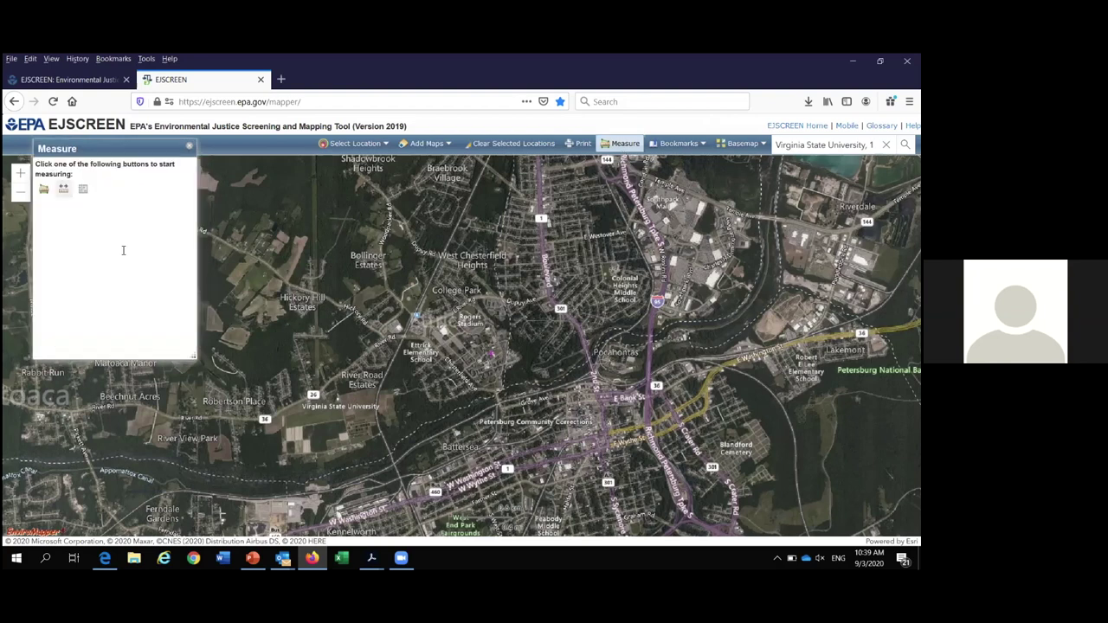
pyautogui.click(62, 189)
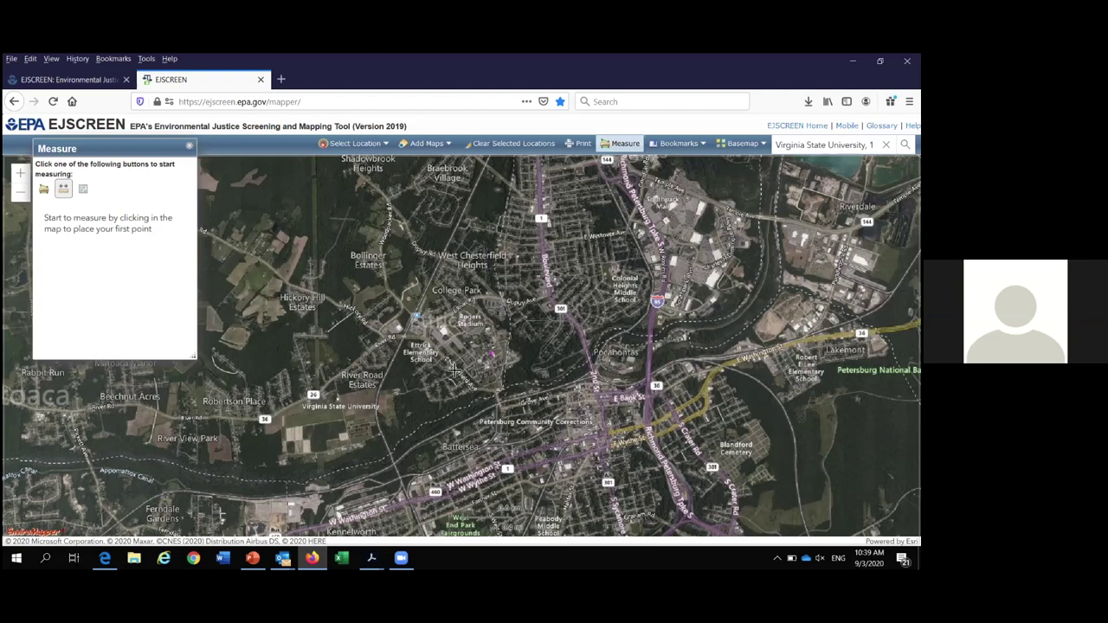
pyautogui.click(472, 329)
pyautogui.doubleClick(473, 398)
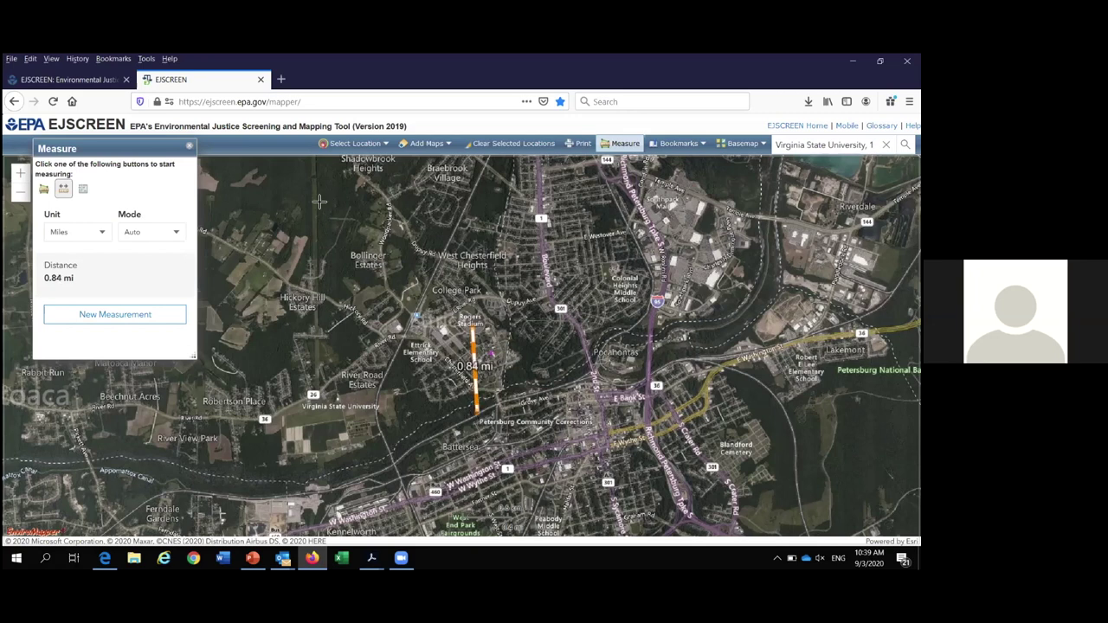
pyautogui.click(189, 147)
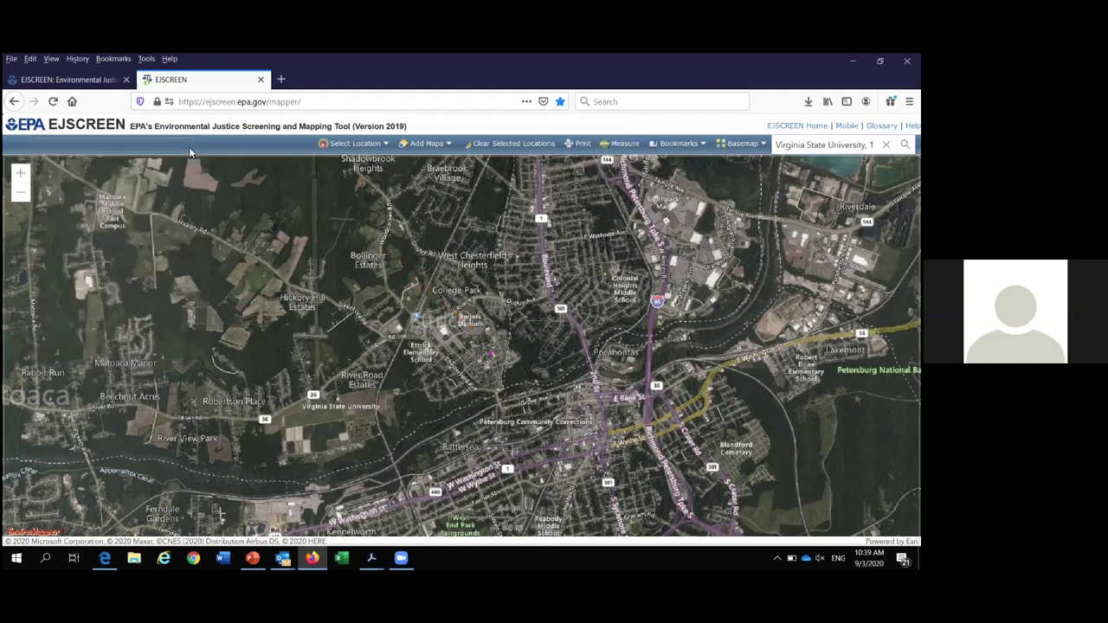
# - Examine the print export settings for the map and the list of map types that can be added
pyautogui.click(580, 152)
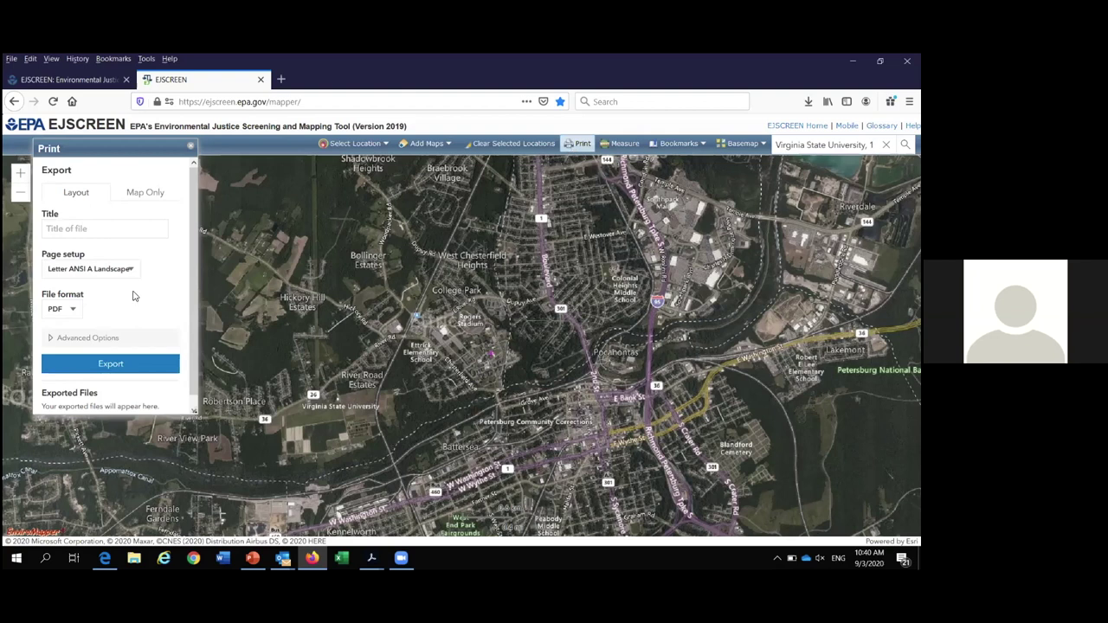
pyautogui.scroll(-1, 197, 321)
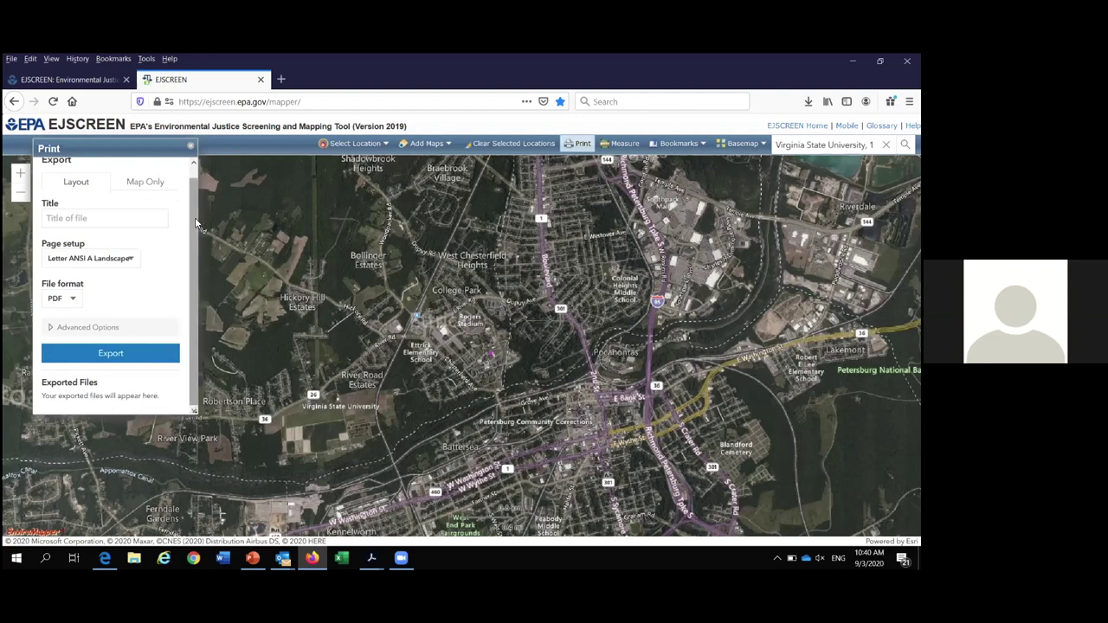
pyautogui.click(190, 149)
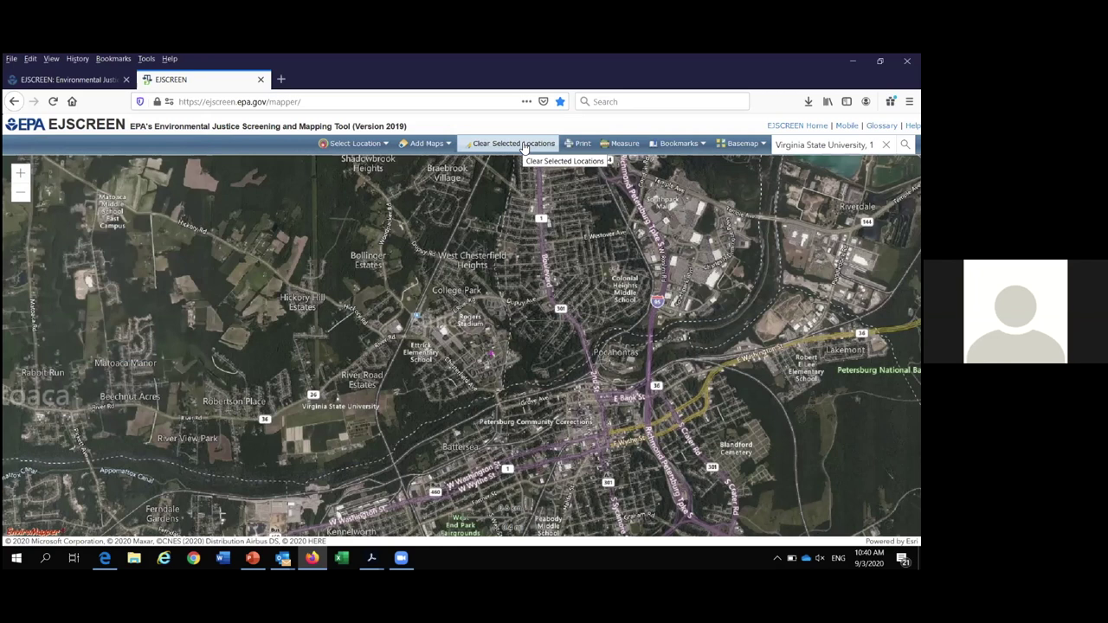
pyautogui.click(416, 147)
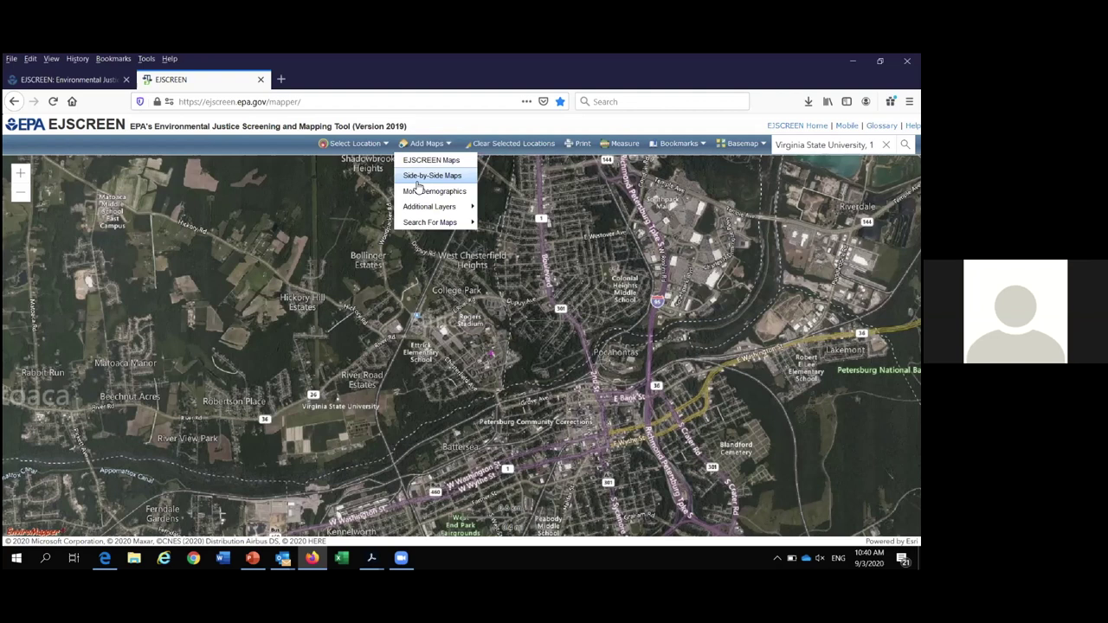
# - In Report on Known Geography, choose City as the geography type, select Ettrick CDP on the map and dismiss its information popup
pyautogui.click(357, 154)
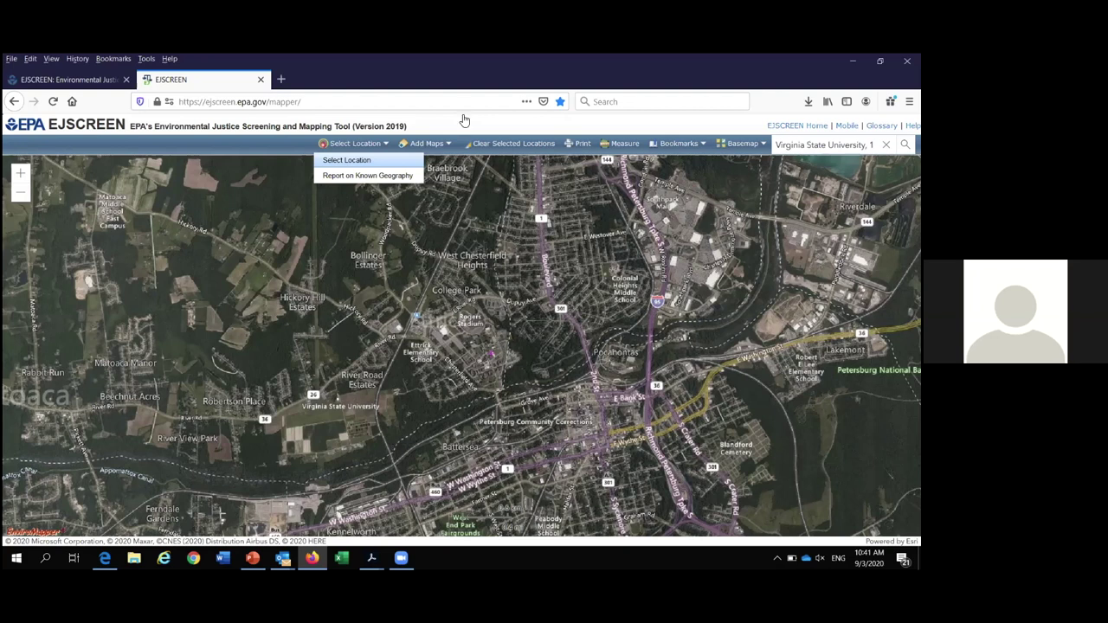
pyautogui.click(377, 177)
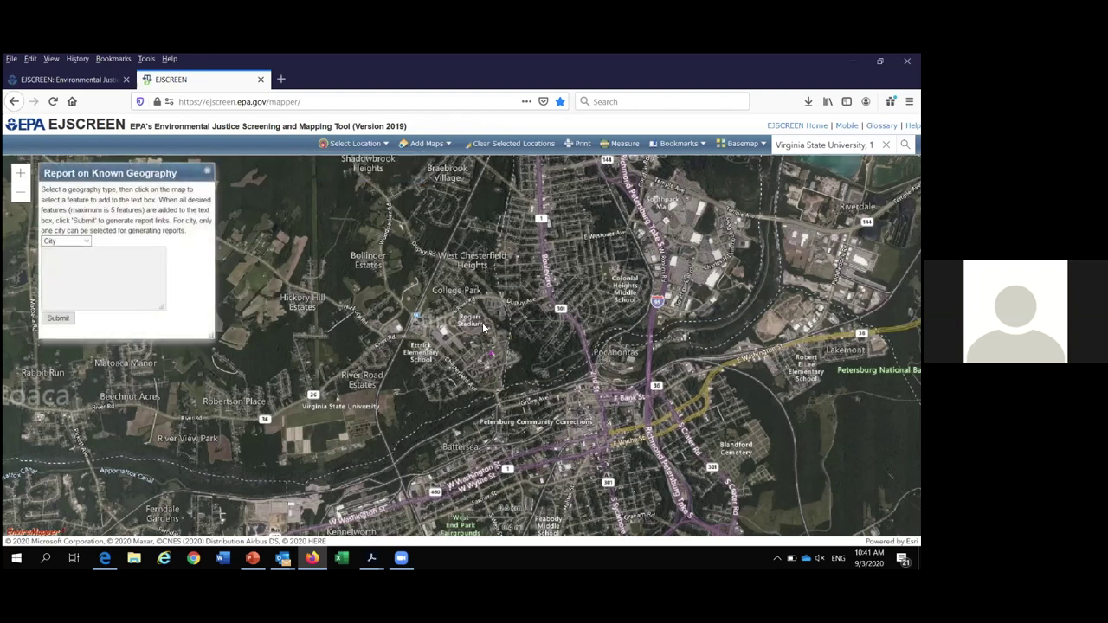
pyautogui.click(369, 147)
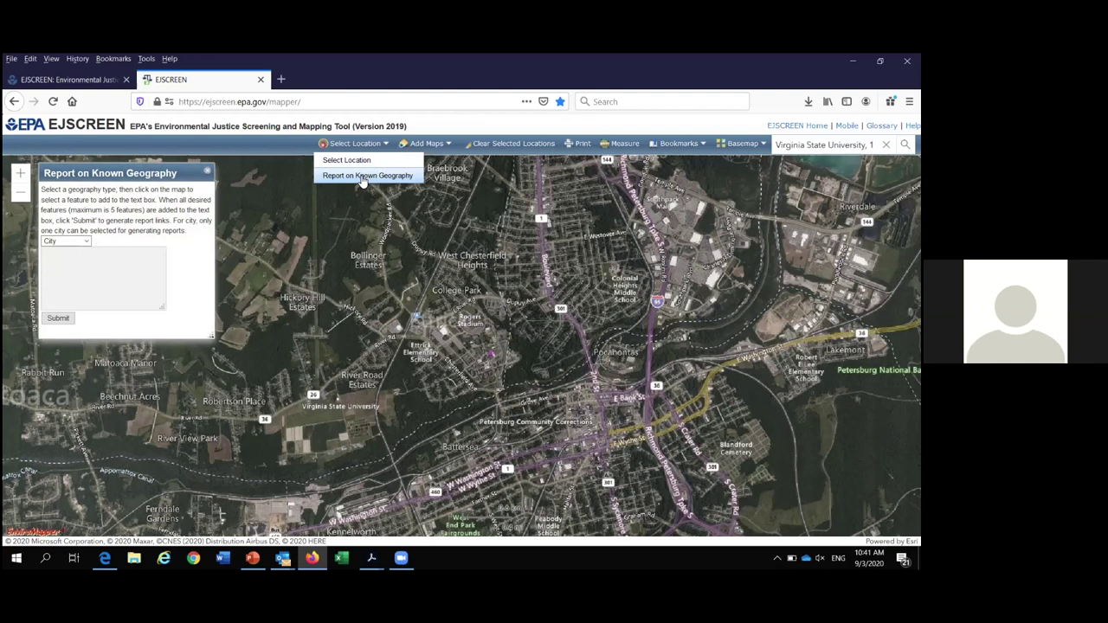
pyautogui.click(86, 244)
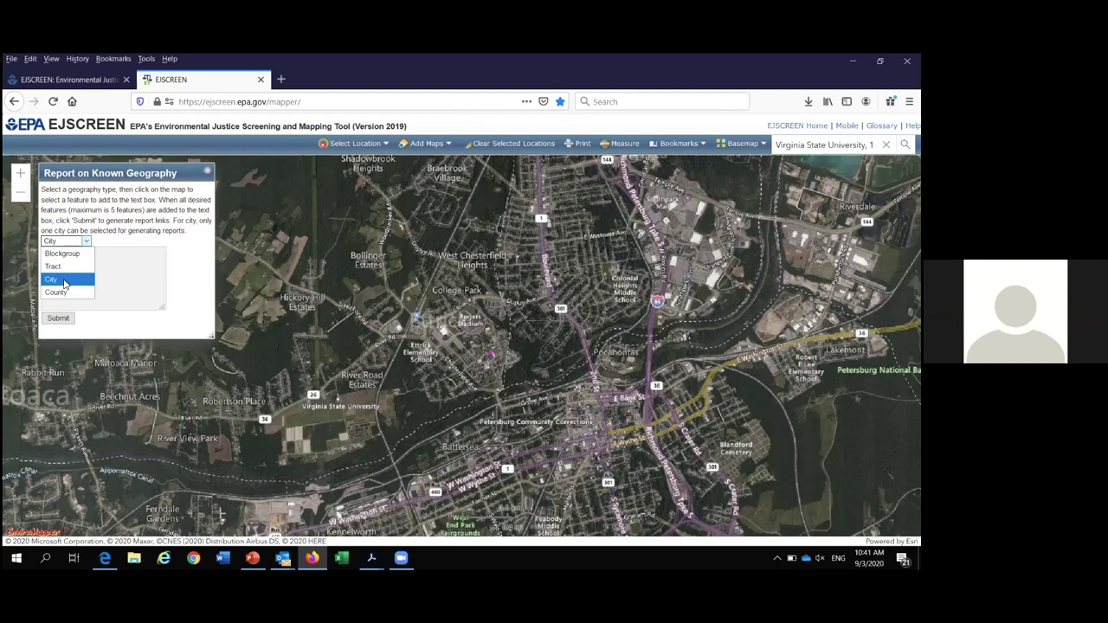
pyautogui.click(64, 280)
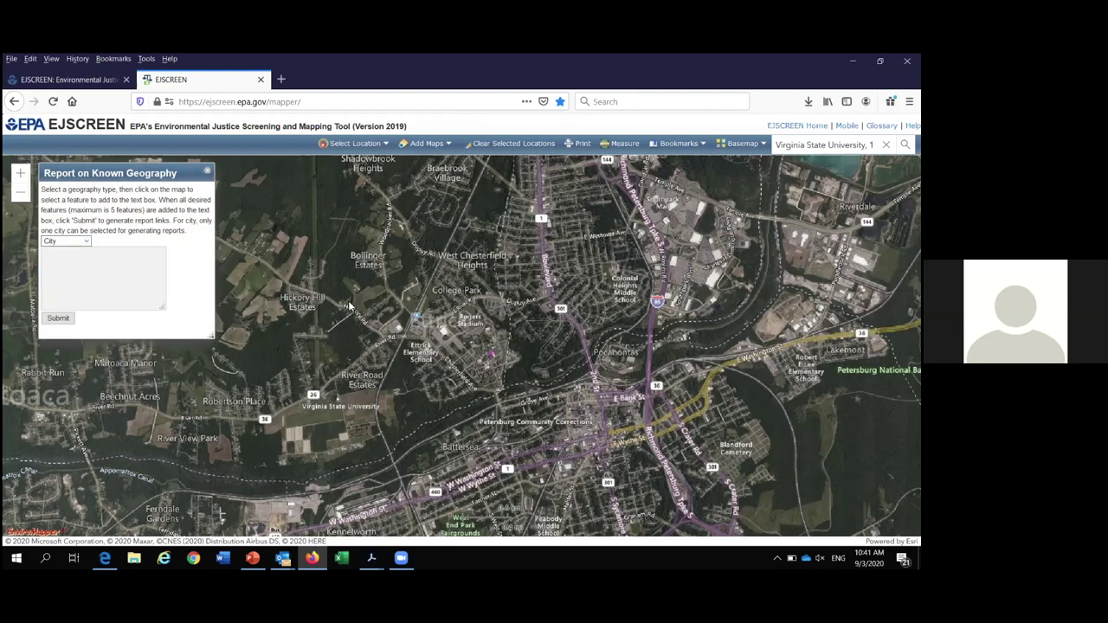
pyautogui.click(493, 363)
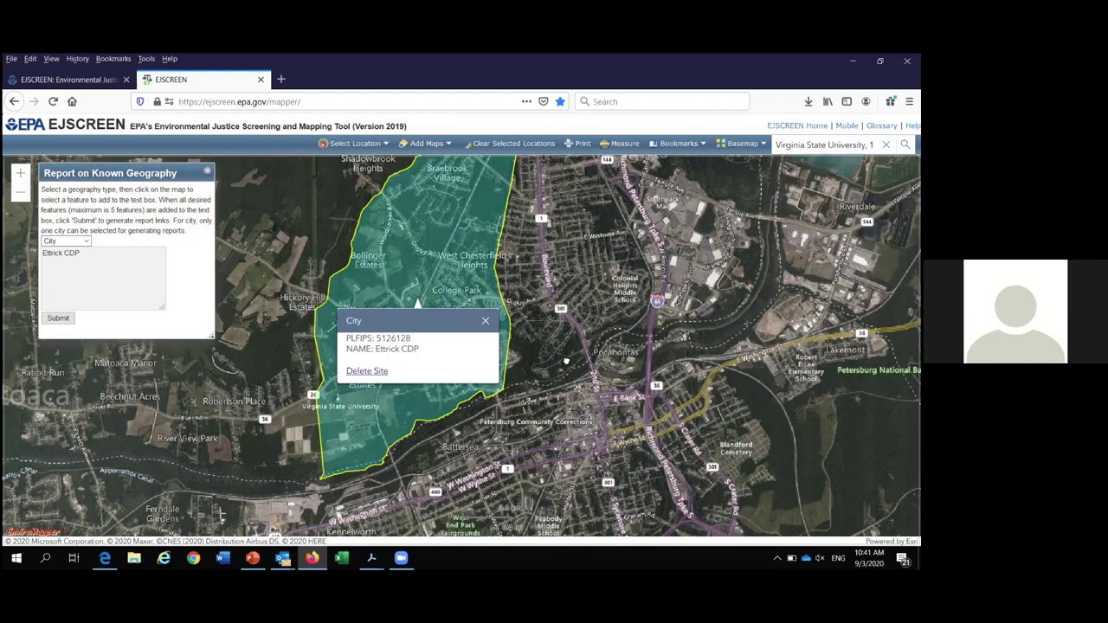
pyautogui.moveTo(566, 359); pyautogui.dragTo(558, 305)
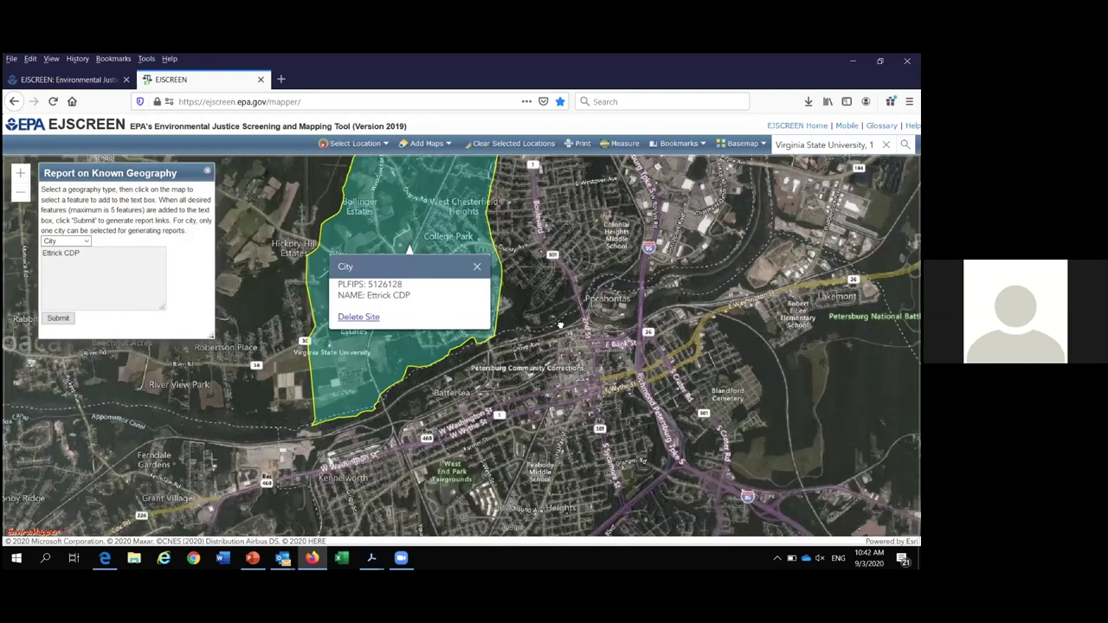
pyautogui.moveTo(560, 325); pyautogui.dragTo(586, 407)
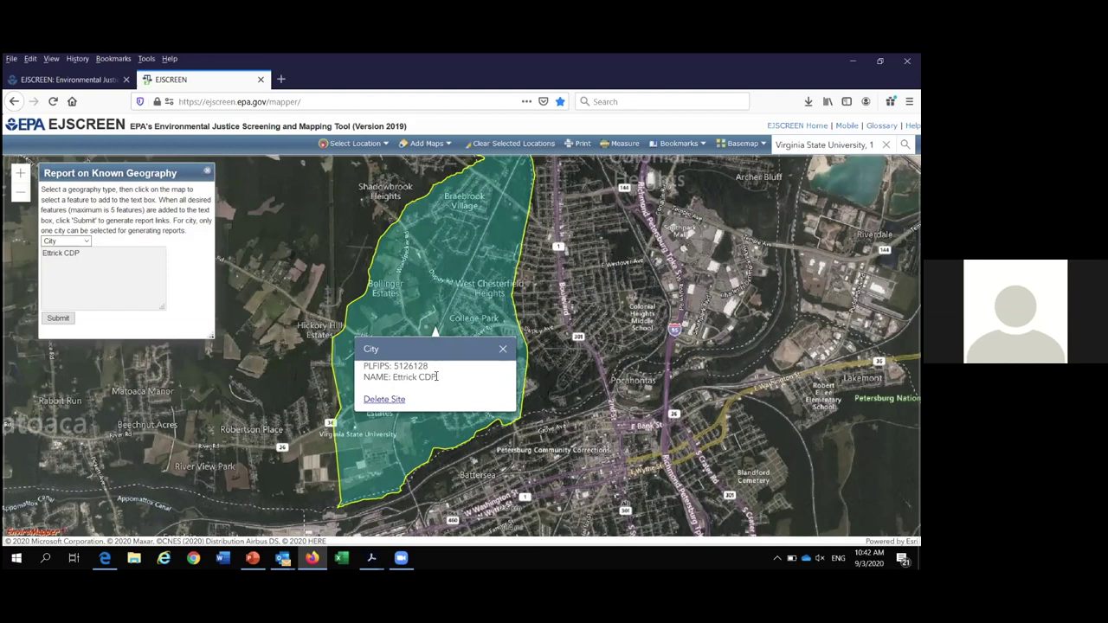
pyautogui.click(504, 350)
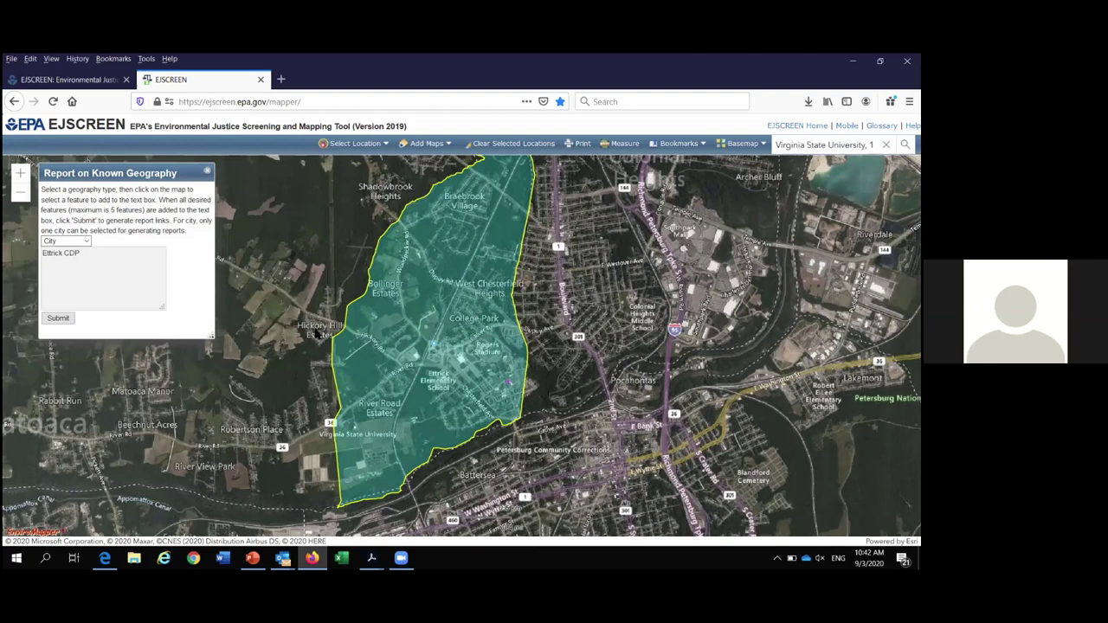
# - Measure the distance diagonally across the Ettrick area from its southwest end to the northeast, and close the measurement tool
pyautogui.moveTo(298, 356); pyautogui.dragTo(275, 377)
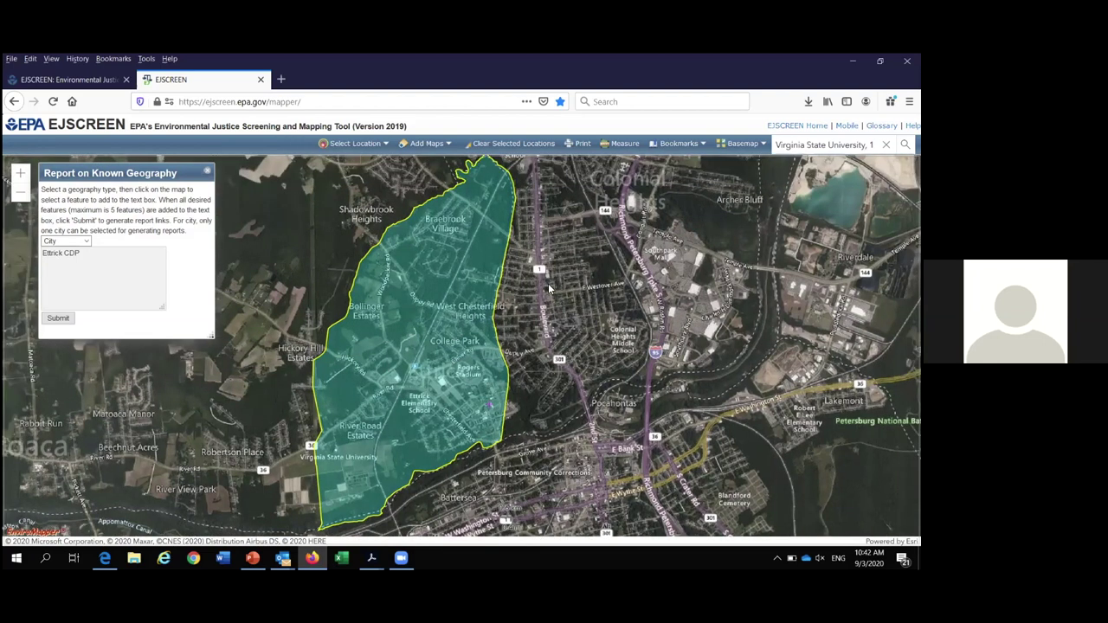
pyautogui.click(620, 144)
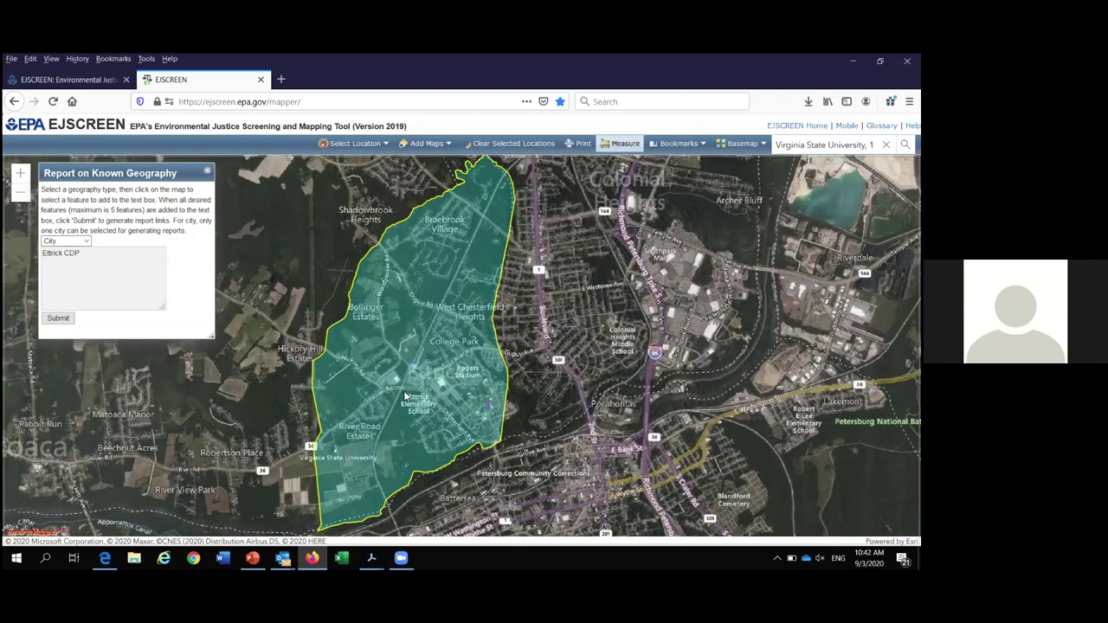
pyautogui.click(63, 189)
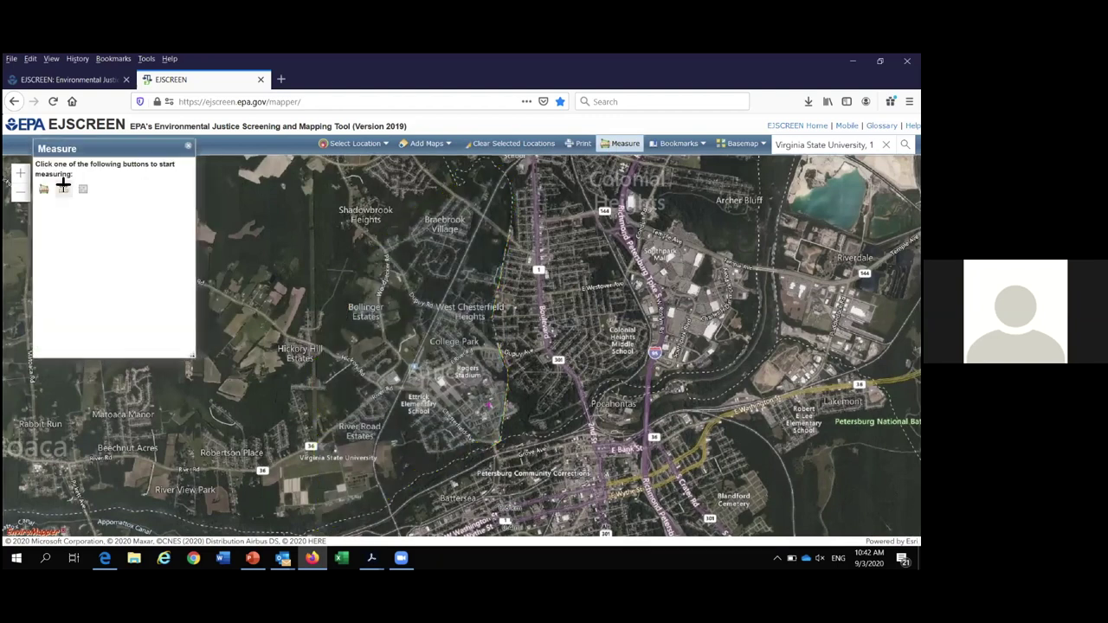
pyautogui.doubleClick(334, 487)
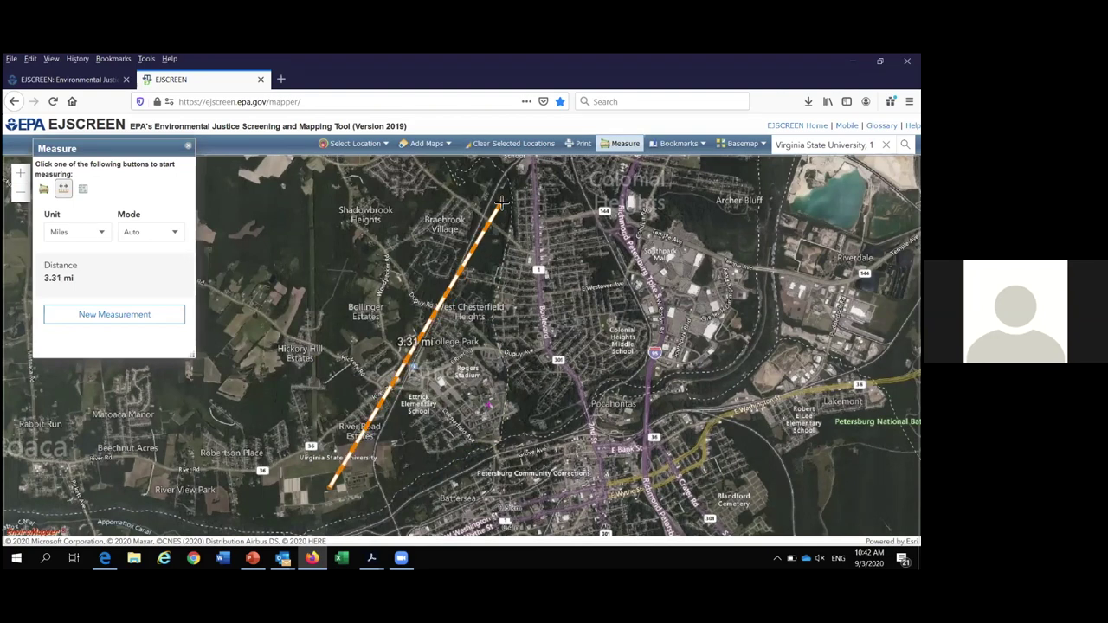
pyautogui.click(188, 146)
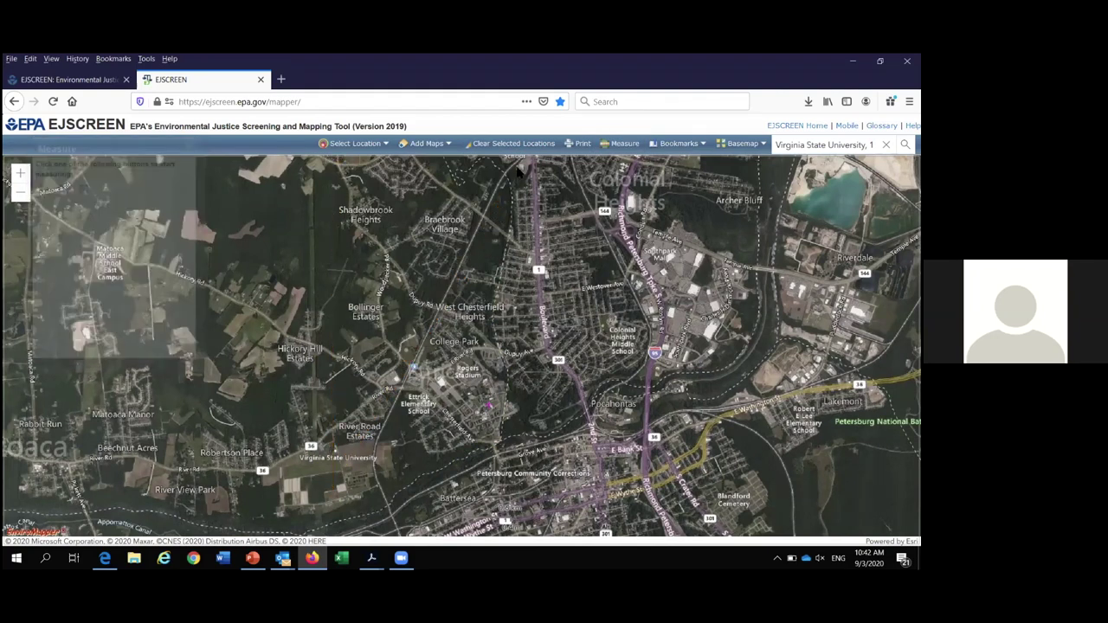
# - In Report on Known Geography, select Ettrick CDP on the map as the city and submit it to generate the report links
pyautogui.click(351, 143)
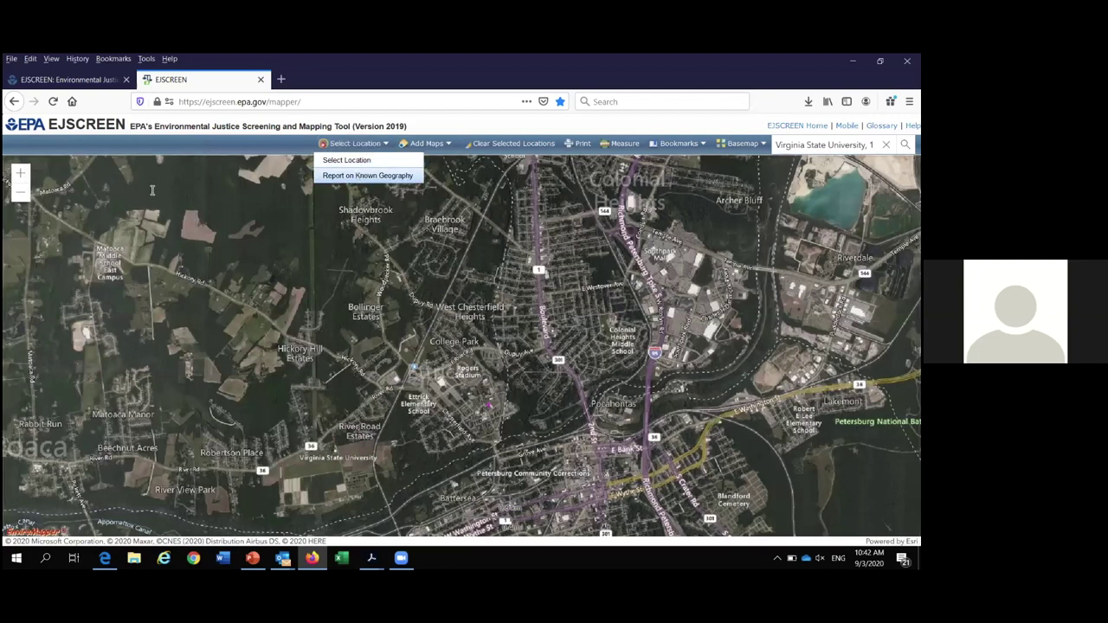
pyautogui.click(360, 176)
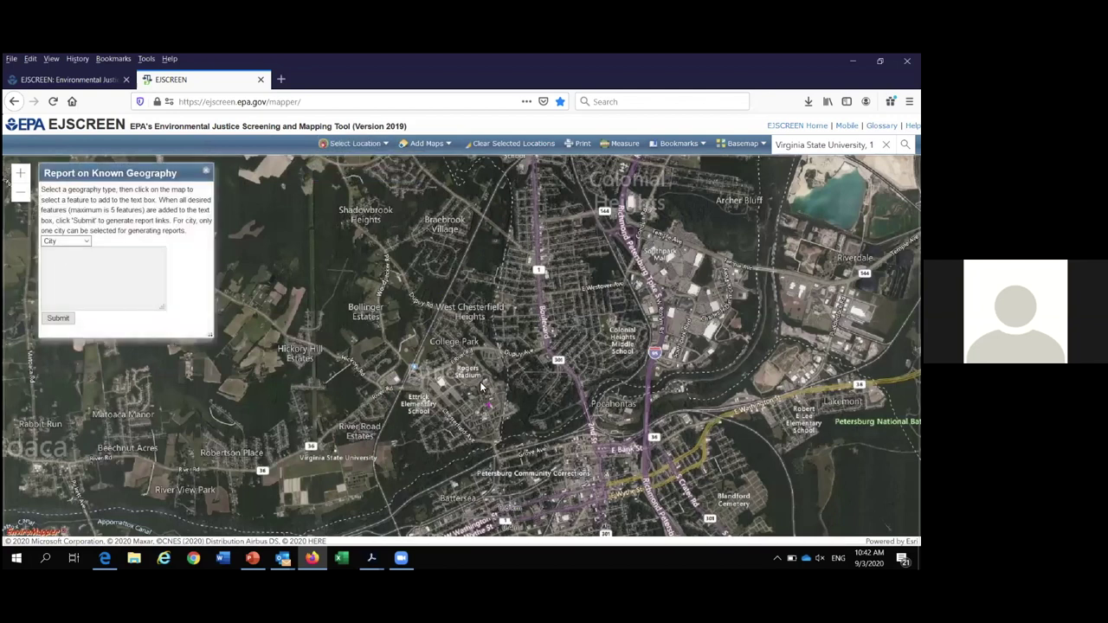
pyautogui.click(423, 397)
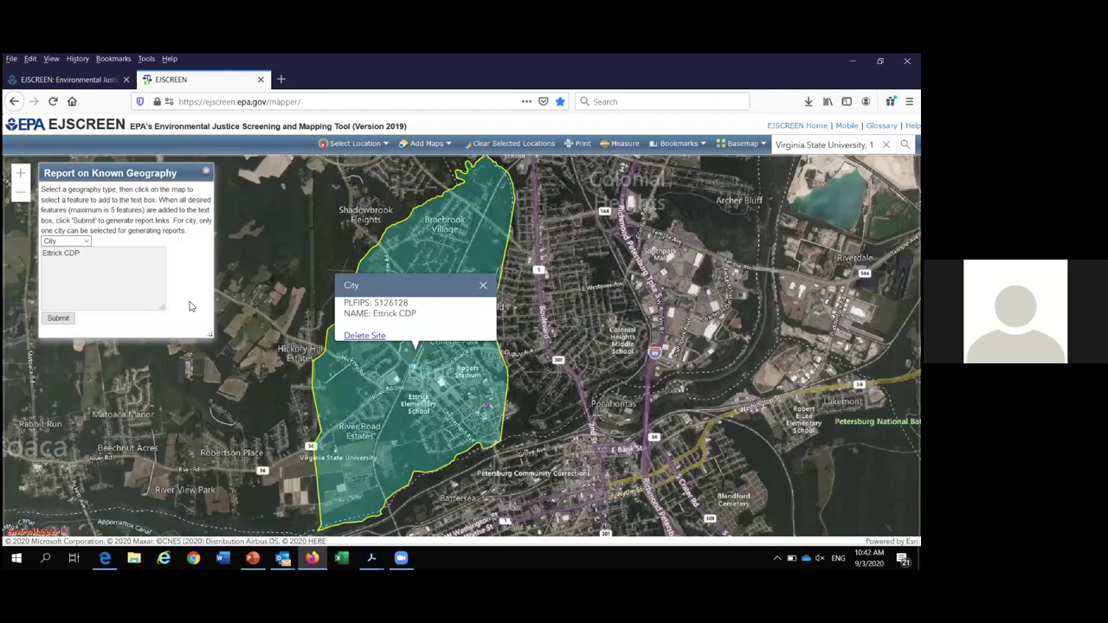
pyautogui.click(58, 318)
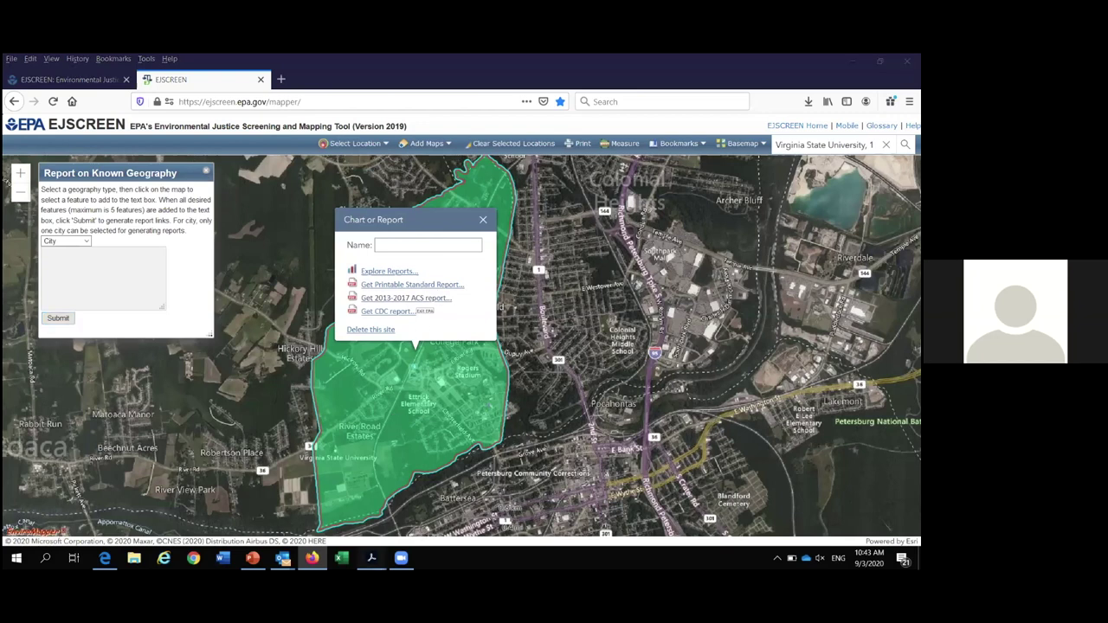
# - Switch to Acrobat, open the first page of the Ettrick CDP EJSCREEN report at 100% and examine the EJ index percentiles
pyautogui.click(371, 559)
pyautogui.click(346, 478)
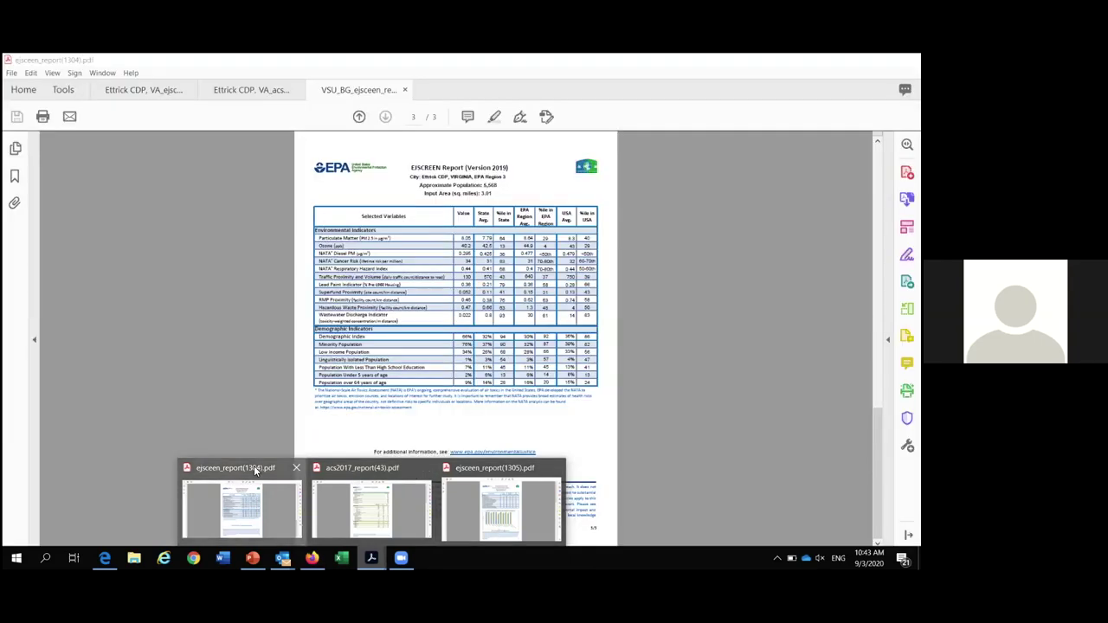
pyautogui.click(259, 472)
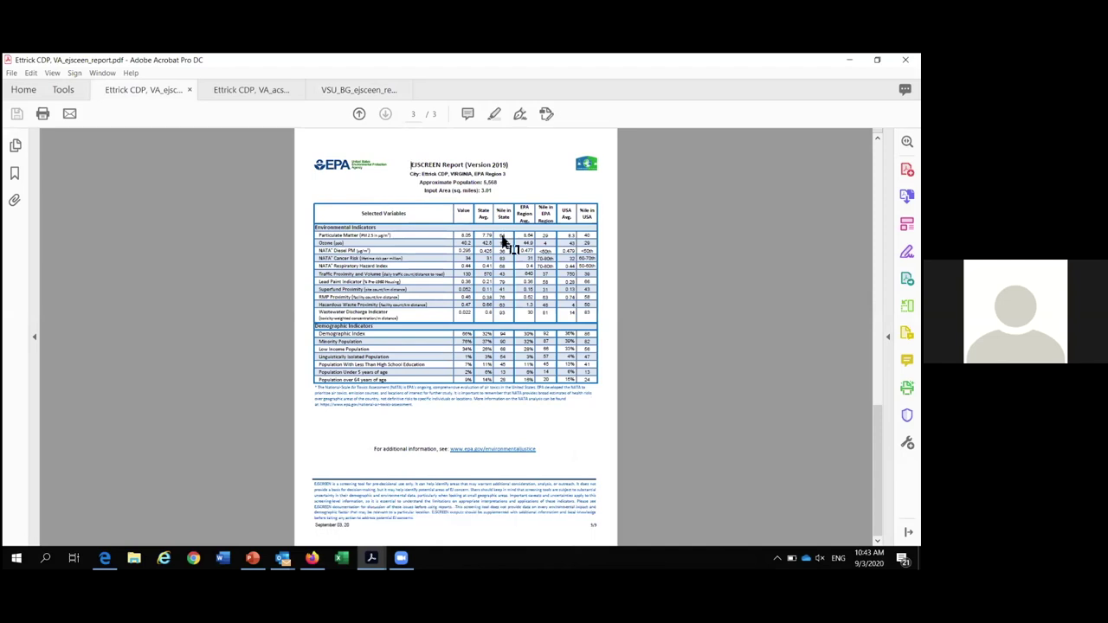
pyautogui.press('Home')
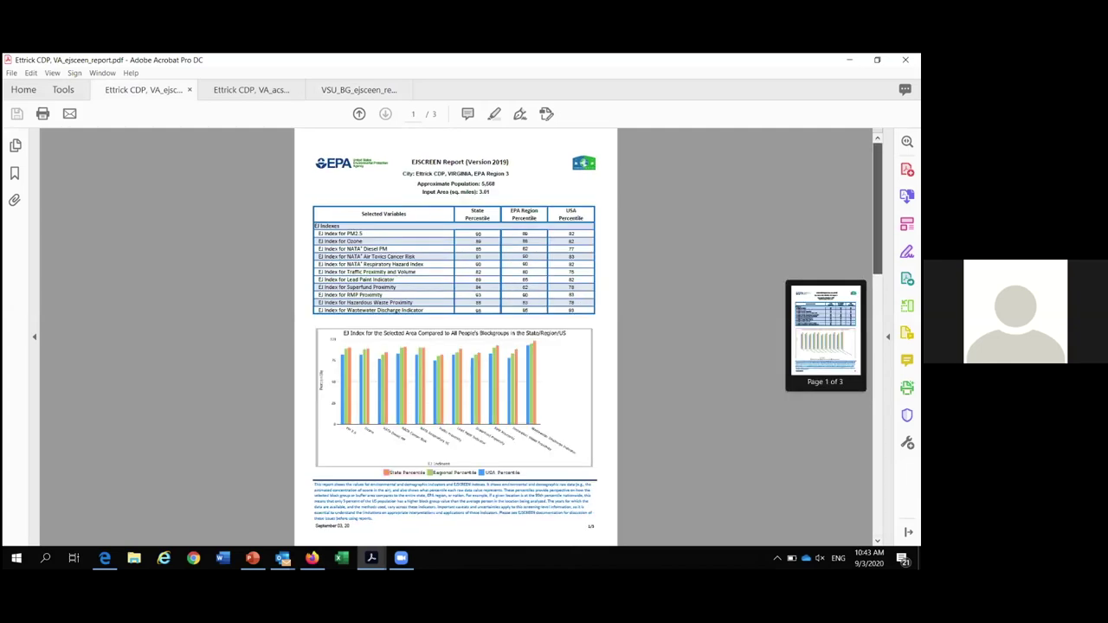
pyautogui.moveTo(334, 511)
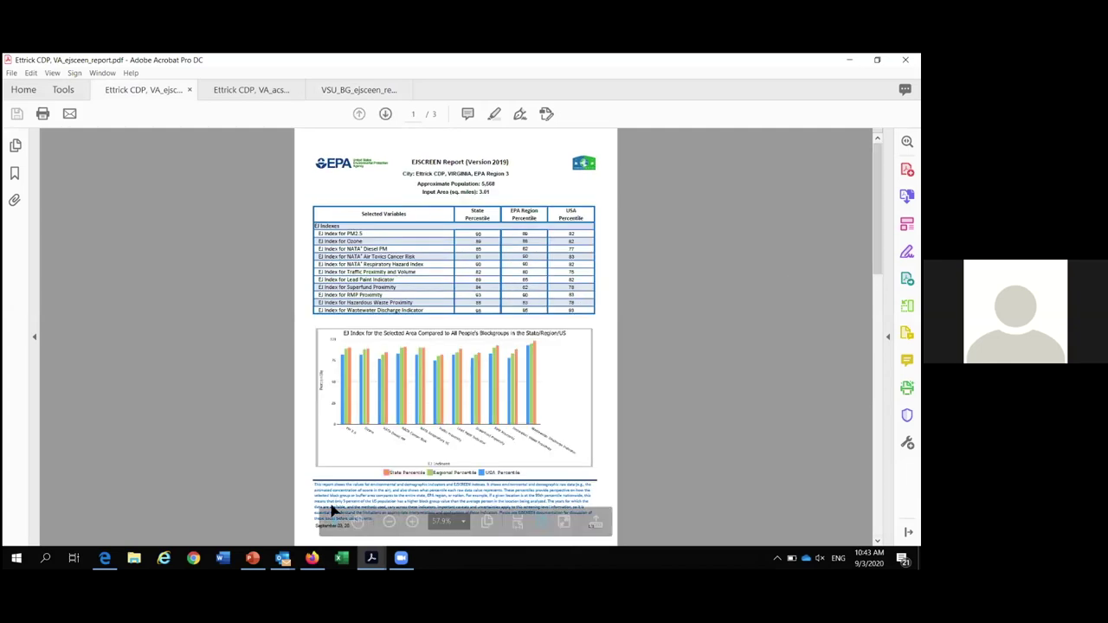
pyautogui.click(413, 522)
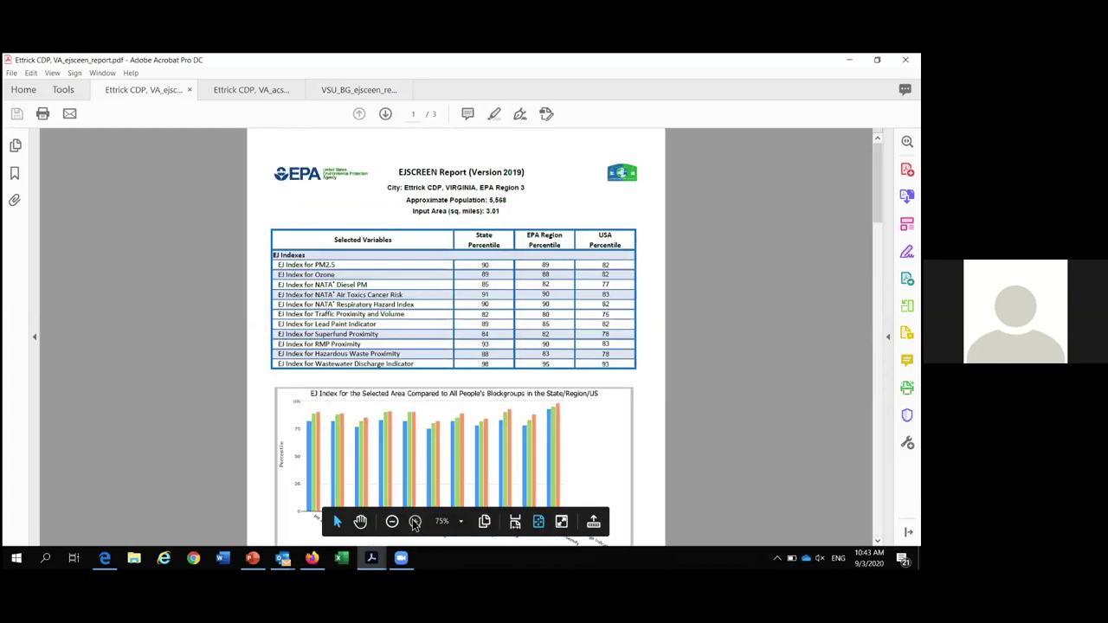
pyautogui.click(413, 522)
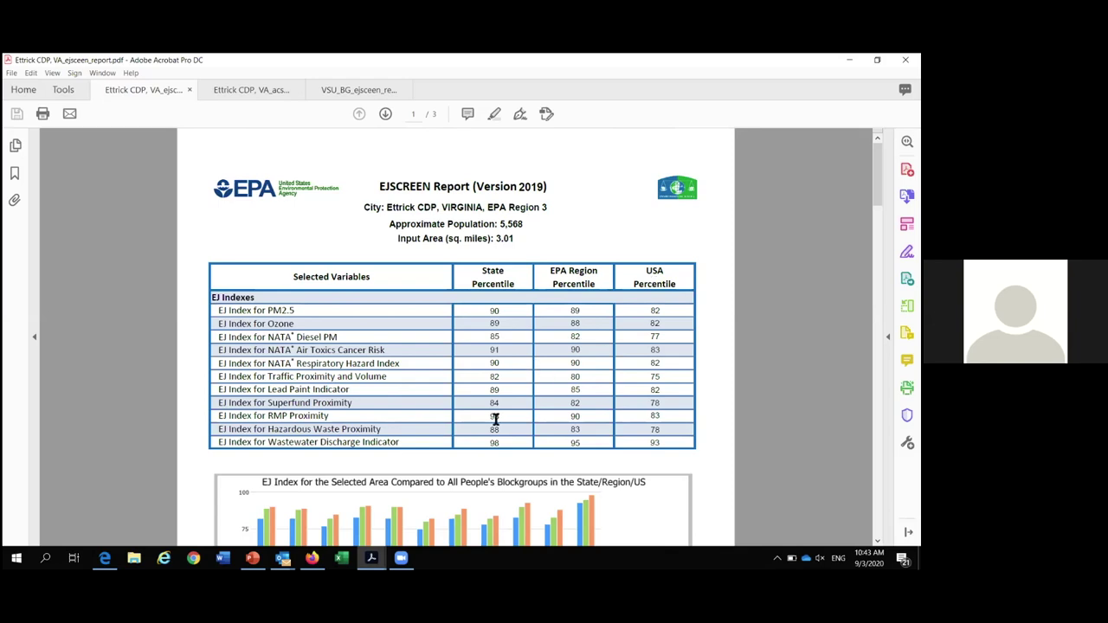
pyautogui.scroll(-2, 496, 418)
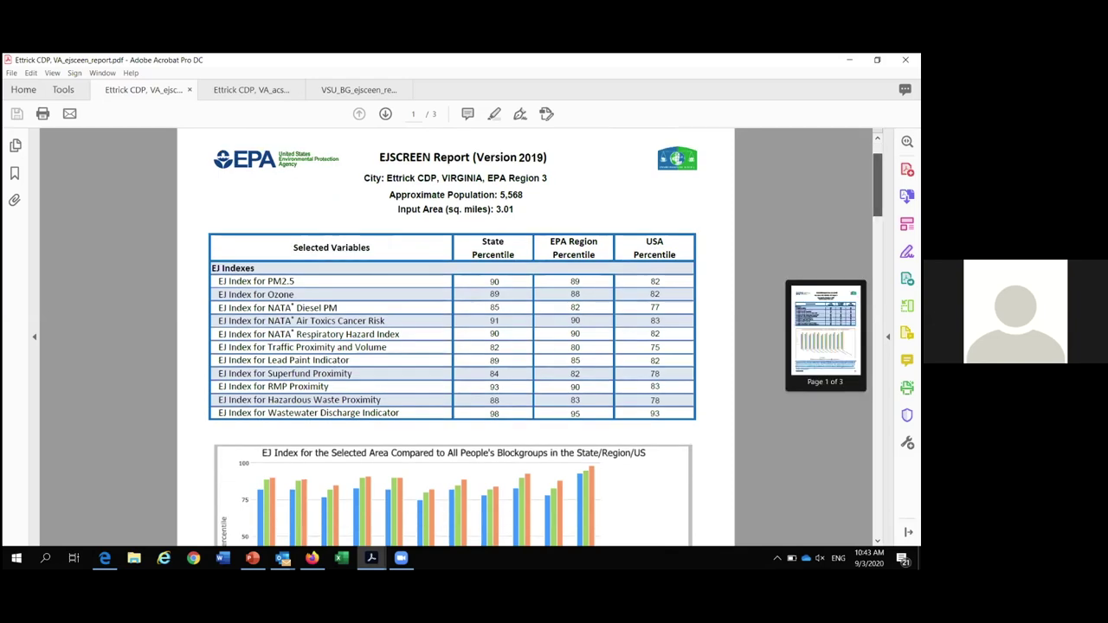
pyautogui.scroll(-1, 495, 418)
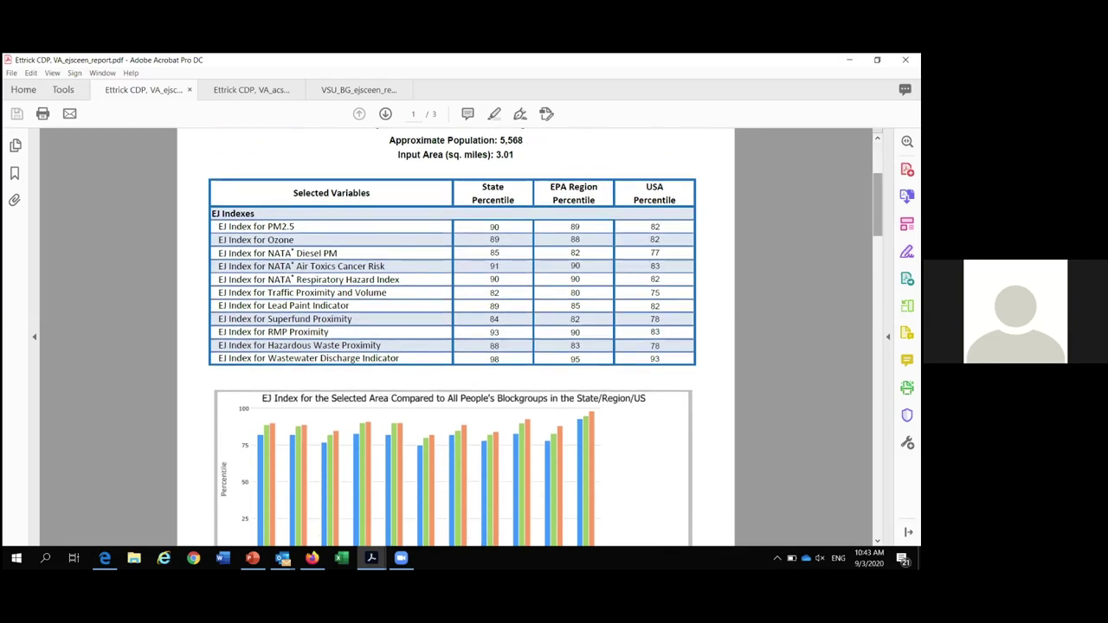
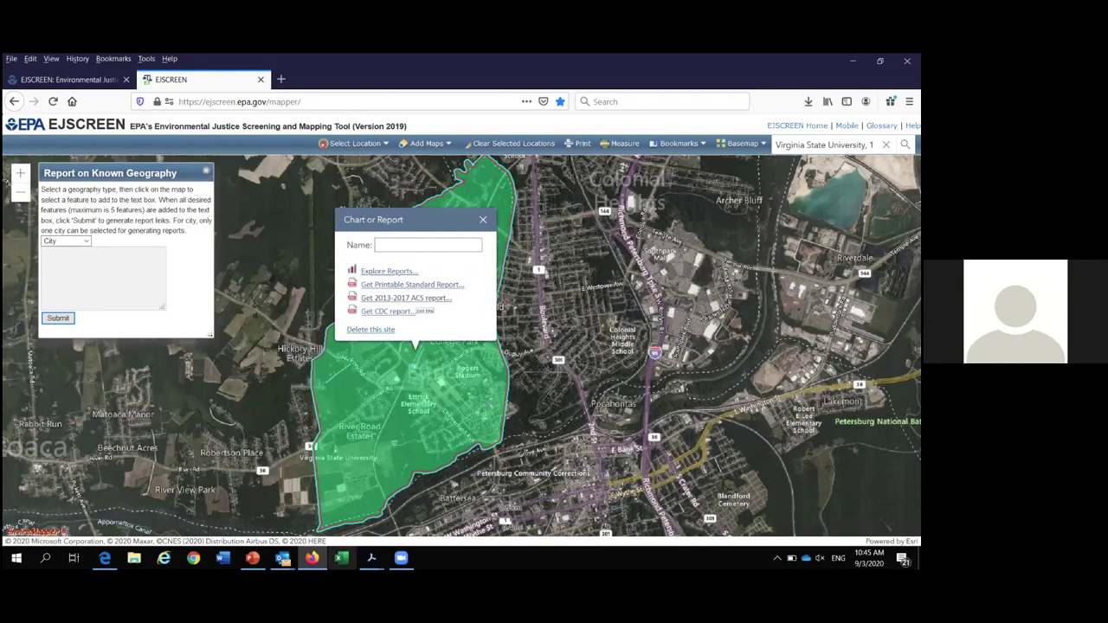
# - Open the Ettrick CDP ACS Summary Report in Acrobat and enlarge its first page to 100%
pyautogui.click(401, 558)
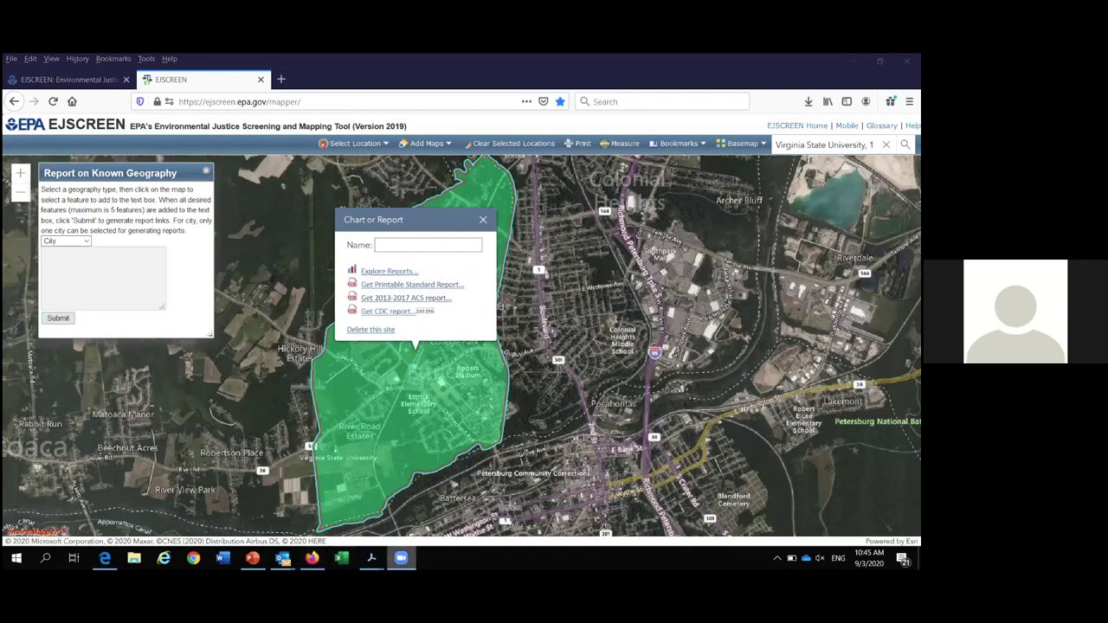
pyautogui.click(372, 558)
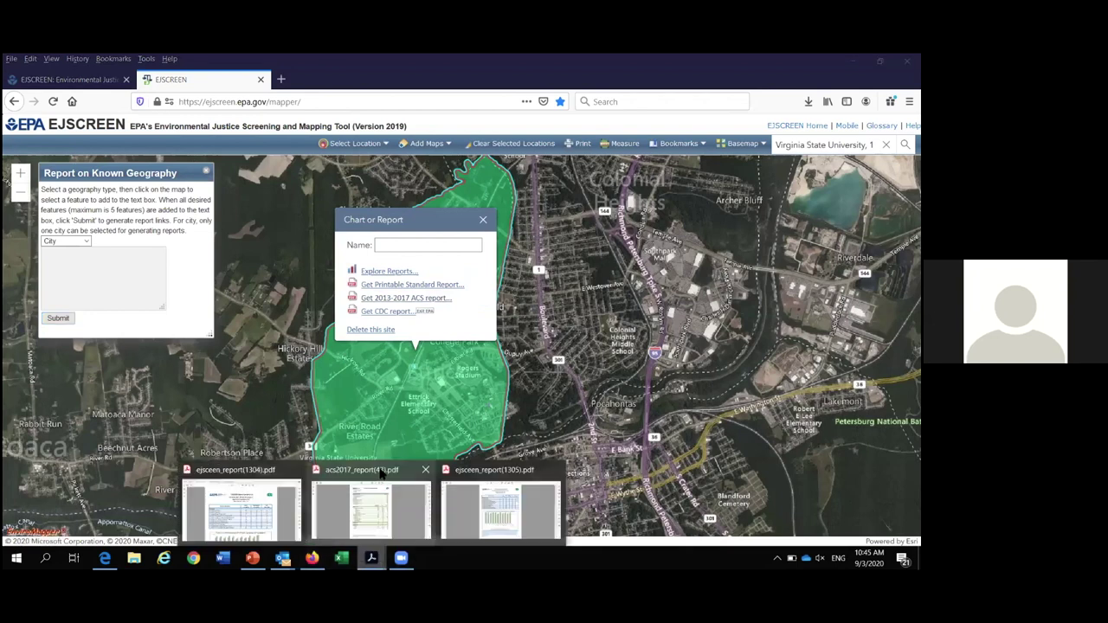
pyautogui.click(370, 511)
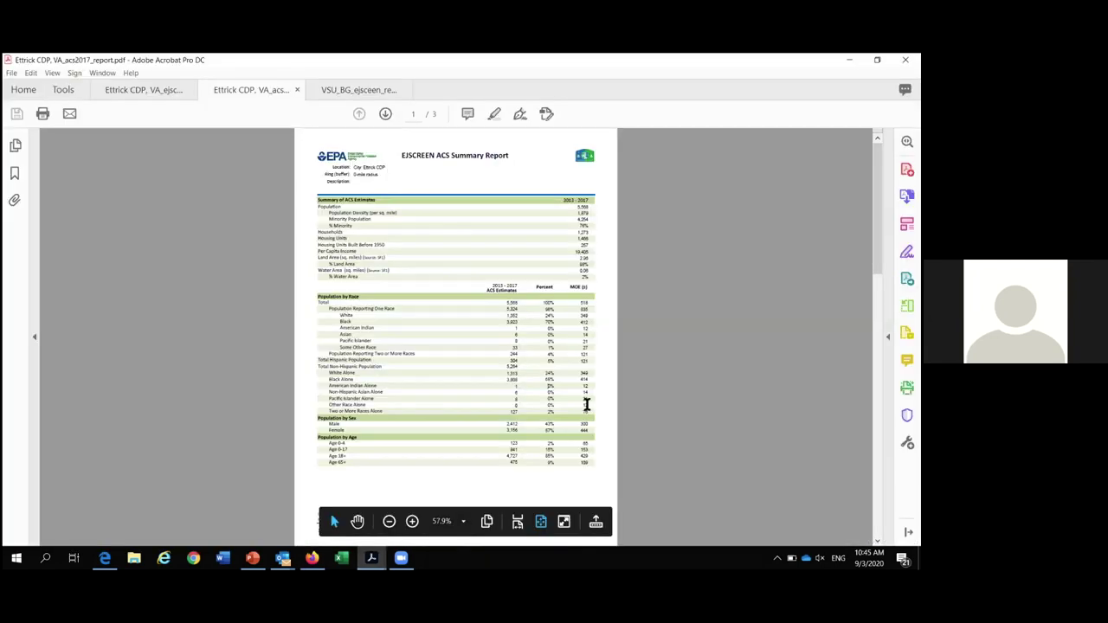
pyautogui.click(412, 522)
pyautogui.click(412, 521)
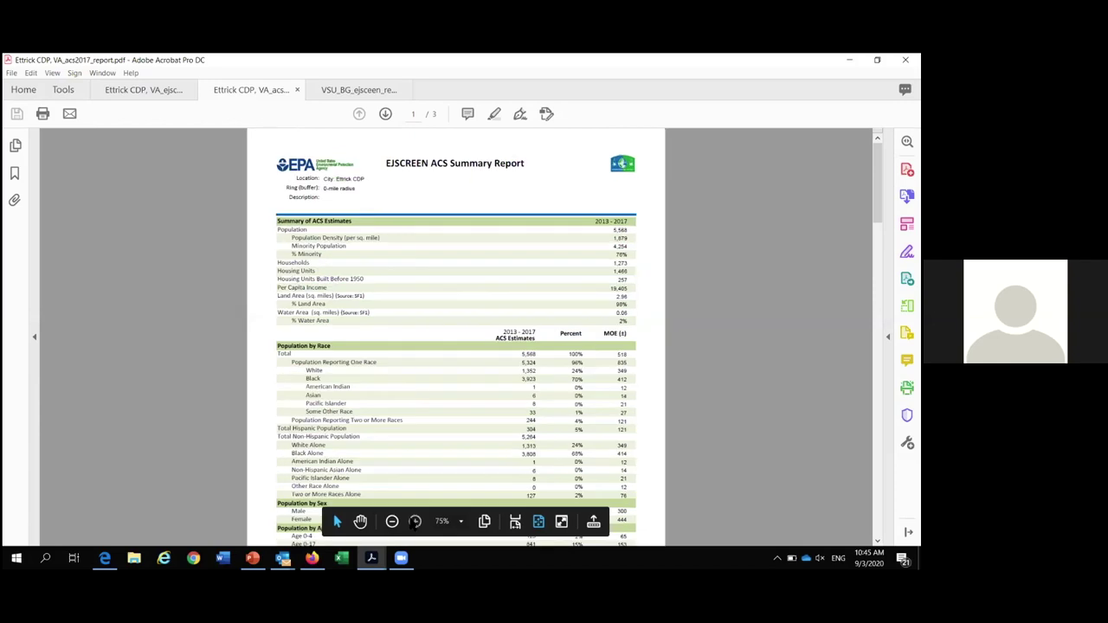
pyautogui.click(412, 521)
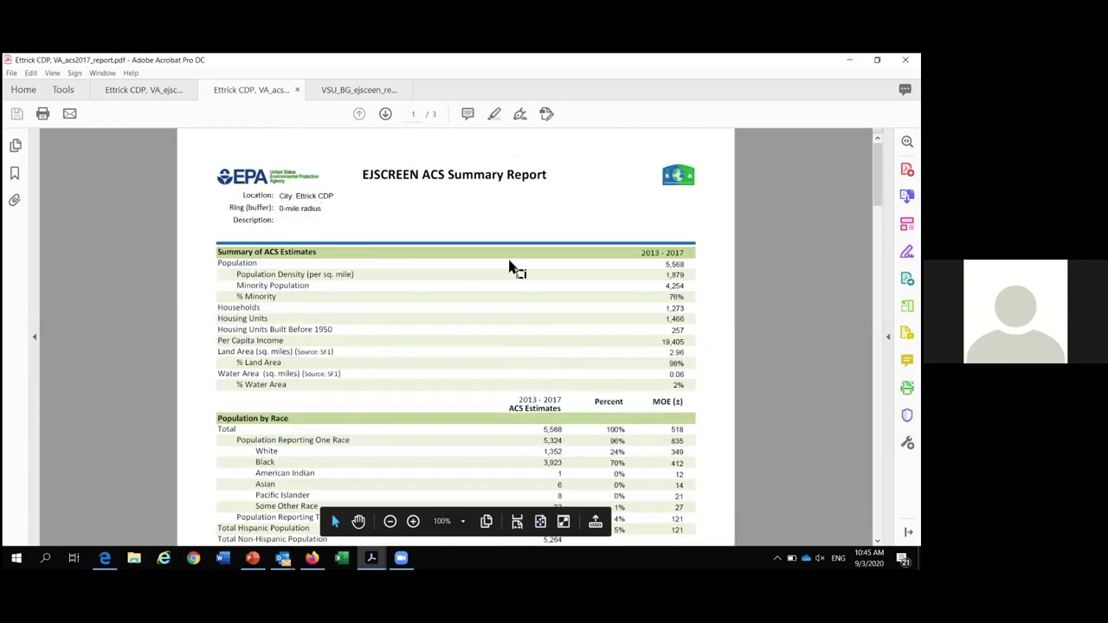
# - Examine the ACS report's minority percentage and the percentages for Total Hispanic Population, White Alone and Black Alone, selecting each figure
pyautogui.moveTo(669, 296); pyautogui.dragTo(685, 299)
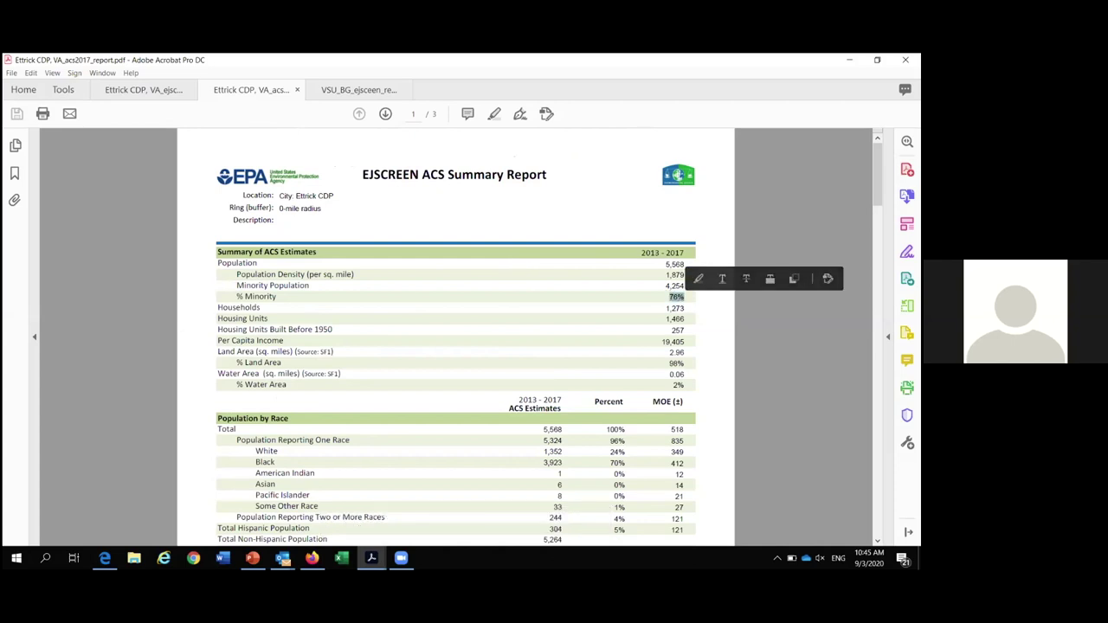
pyautogui.scroll(-4, 684, 301)
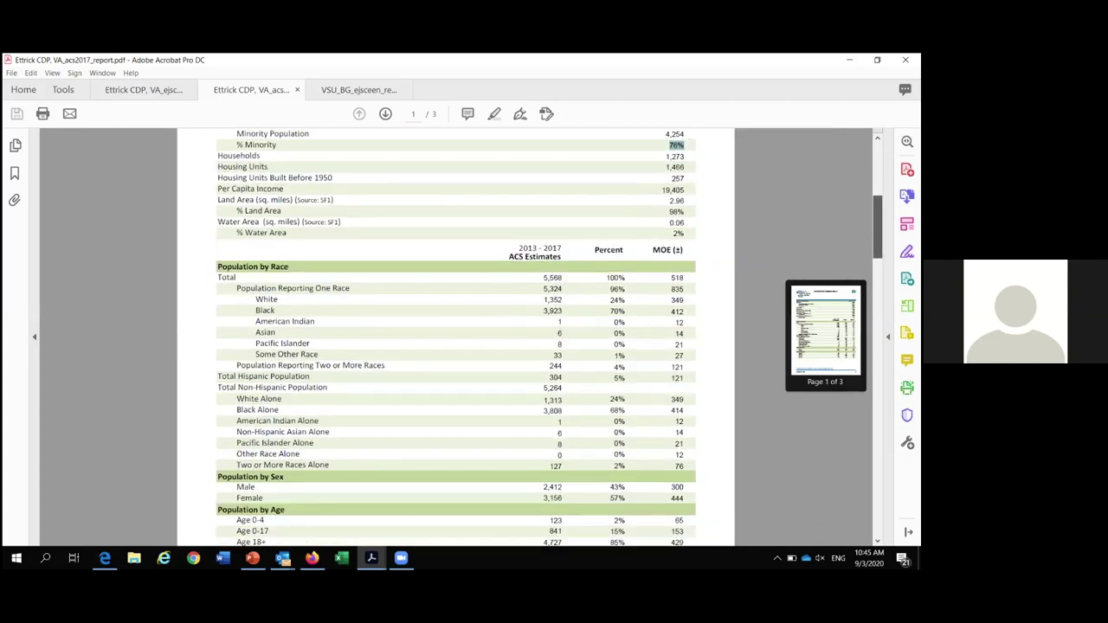
pyautogui.scroll(-2, 456, 338)
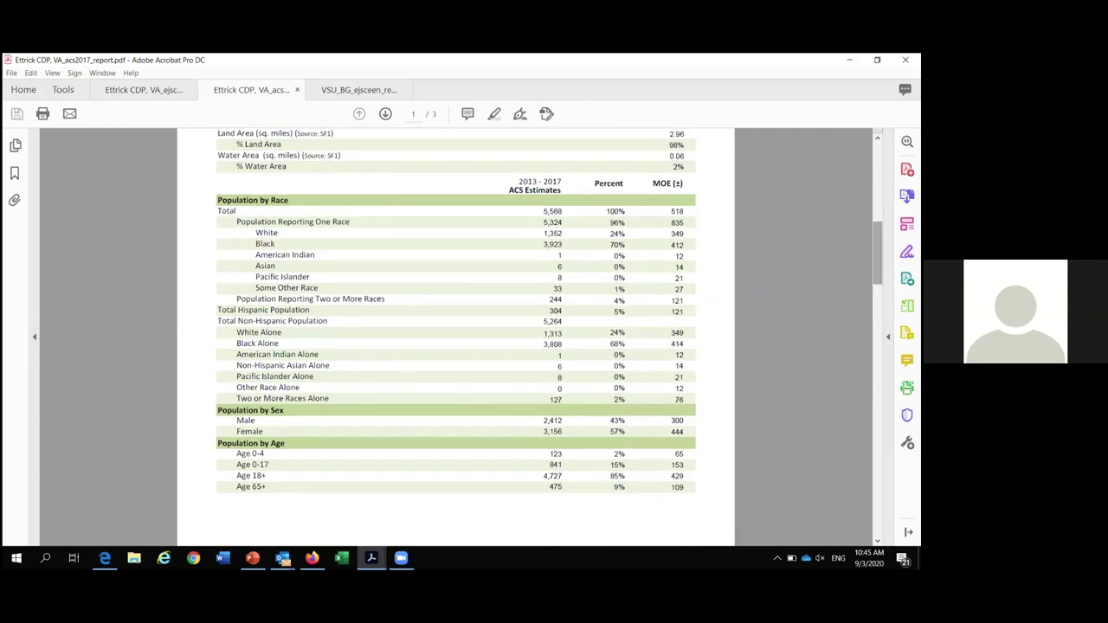
pyautogui.doubleClick(618, 311)
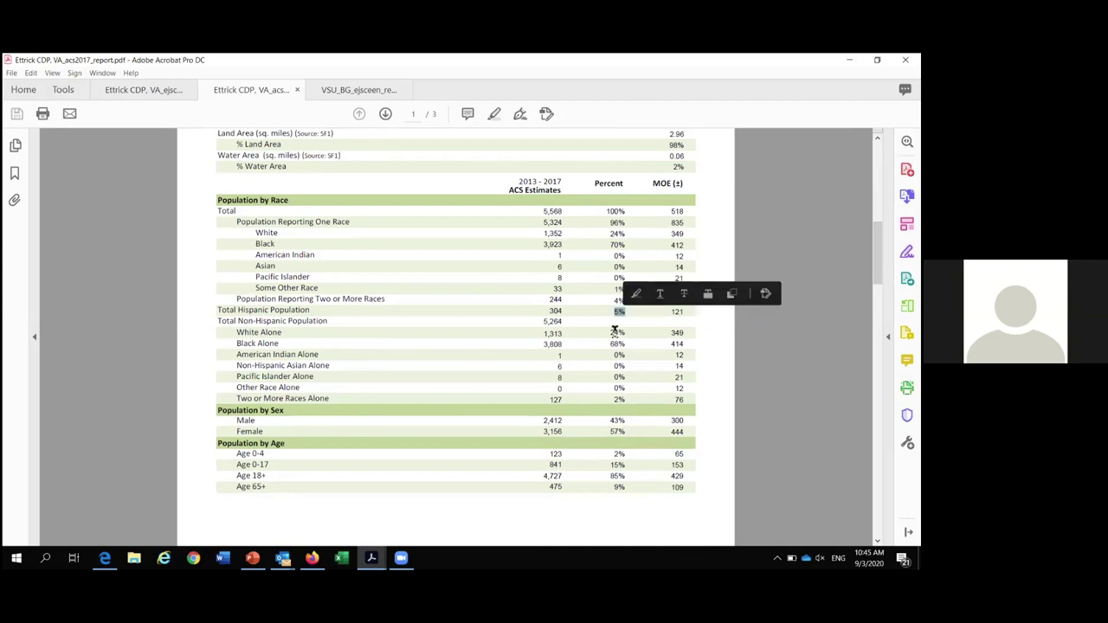
pyautogui.doubleClick(625, 334)
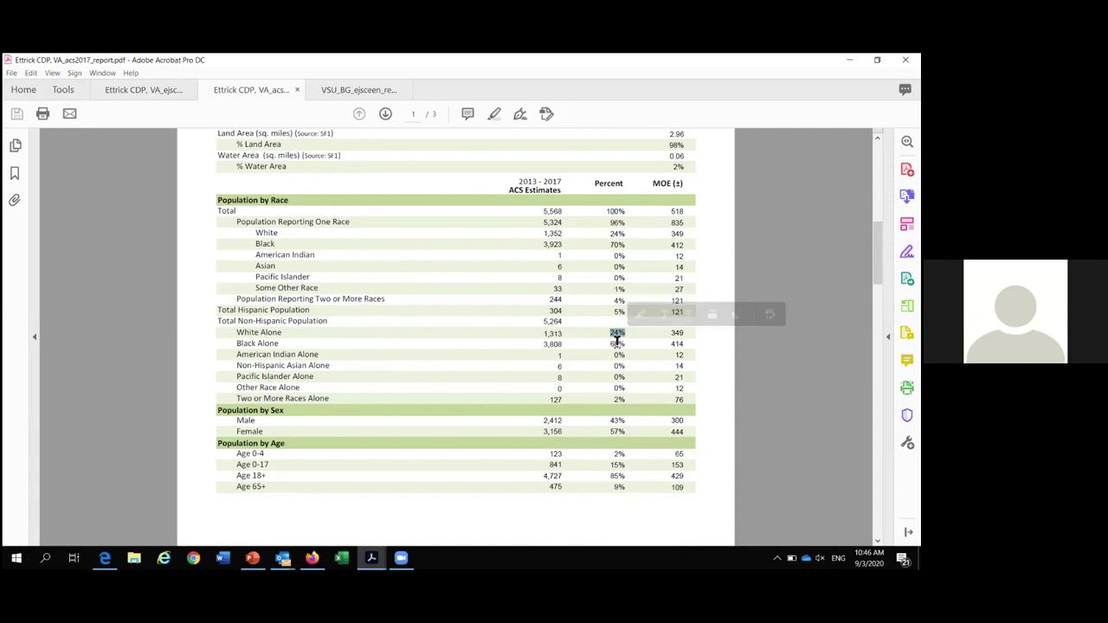
pyautogui.doubleClick(621, 344)
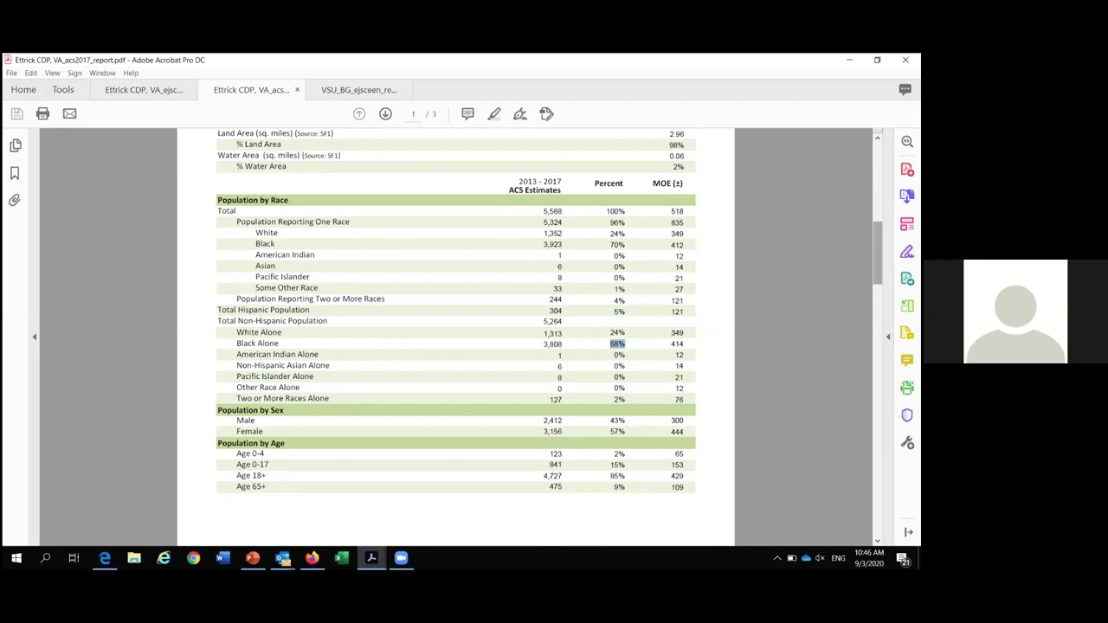
# - Examine the ACS report's non-English-at-home and linguistically isolated household figures, then its table of languages spoken at home
pyautogui.scroll(-1, 549, 338)
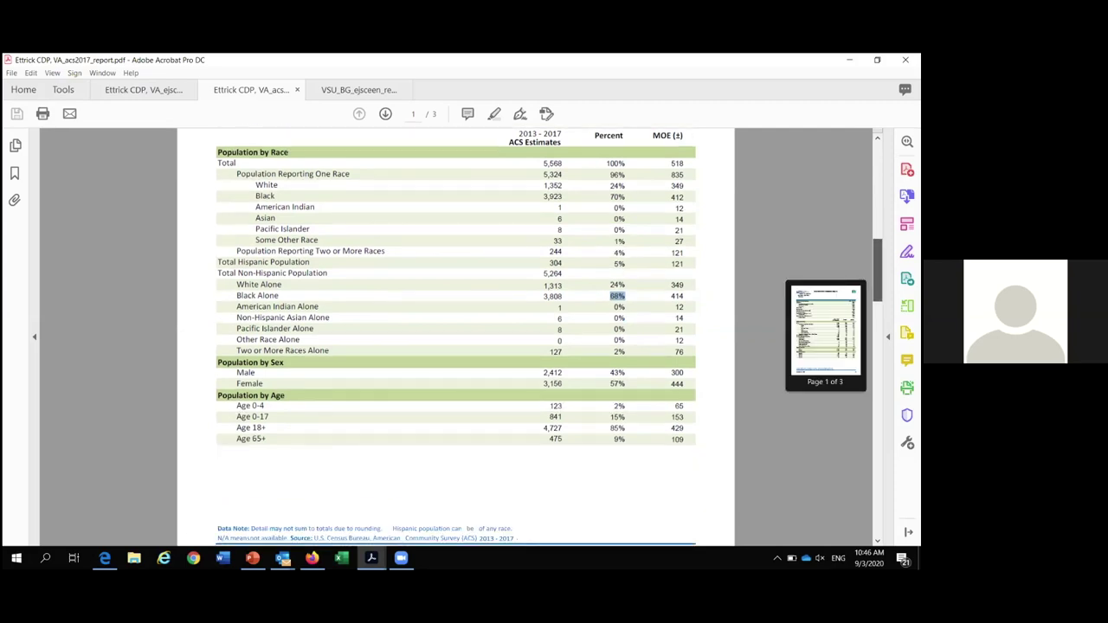
pyautogui.scroll(-1, 456, 338)
pyautogui.scroll(-5, 456, 338)
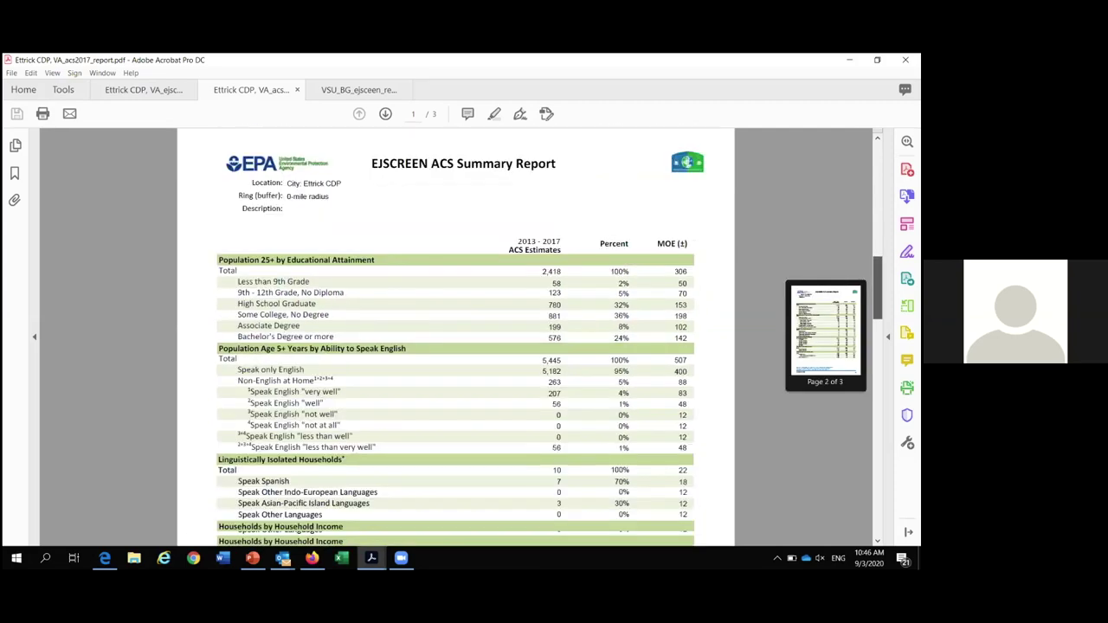
pyautogui.scroll(-1, 457, 337)
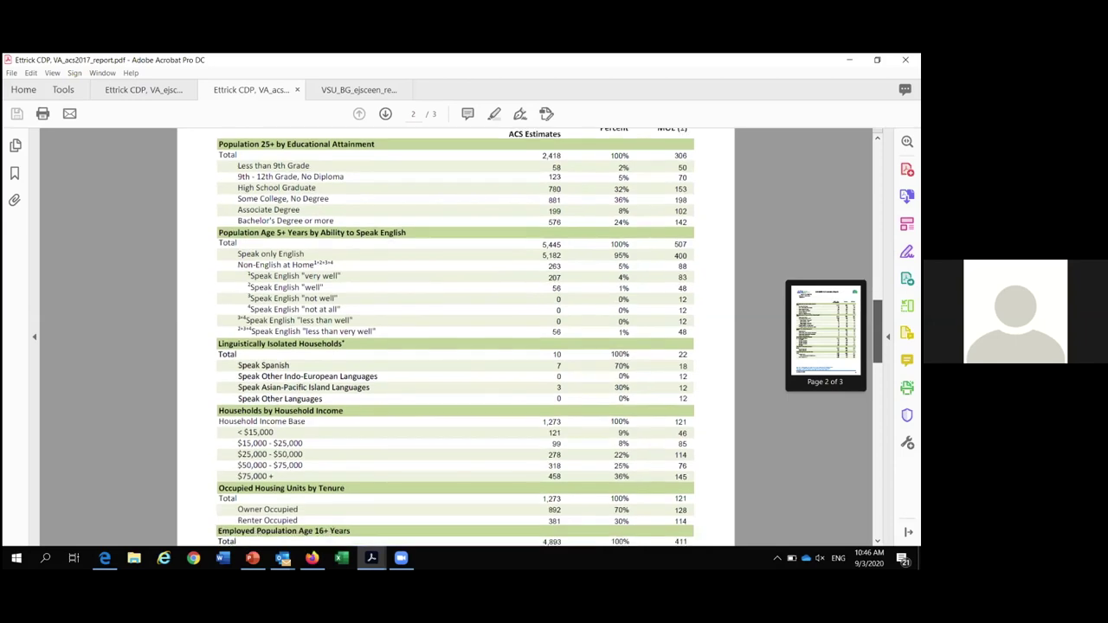
pyautogui.scroll(-1, 456, 338)
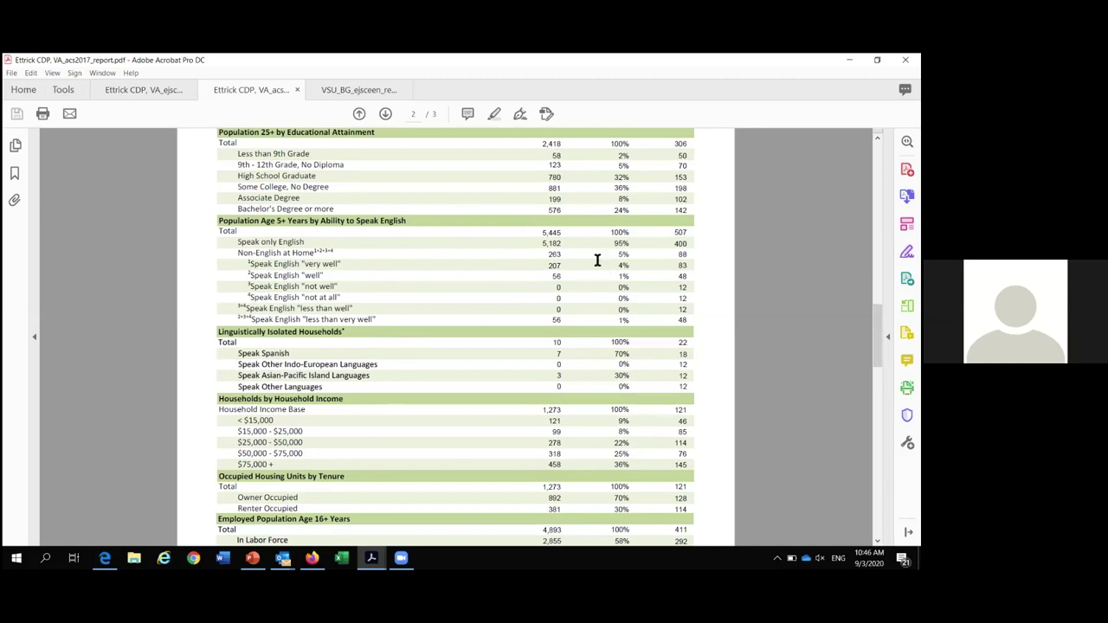
pyautogui.moveTo(617, 254); pyautogui.dragTo(632, 256)
pyautogui.moveTo(612, 354); pyautogui.dragTo(630, 355)
pyautogui.moveTo(877, 323); pyautogui.dragTo(877, 437)
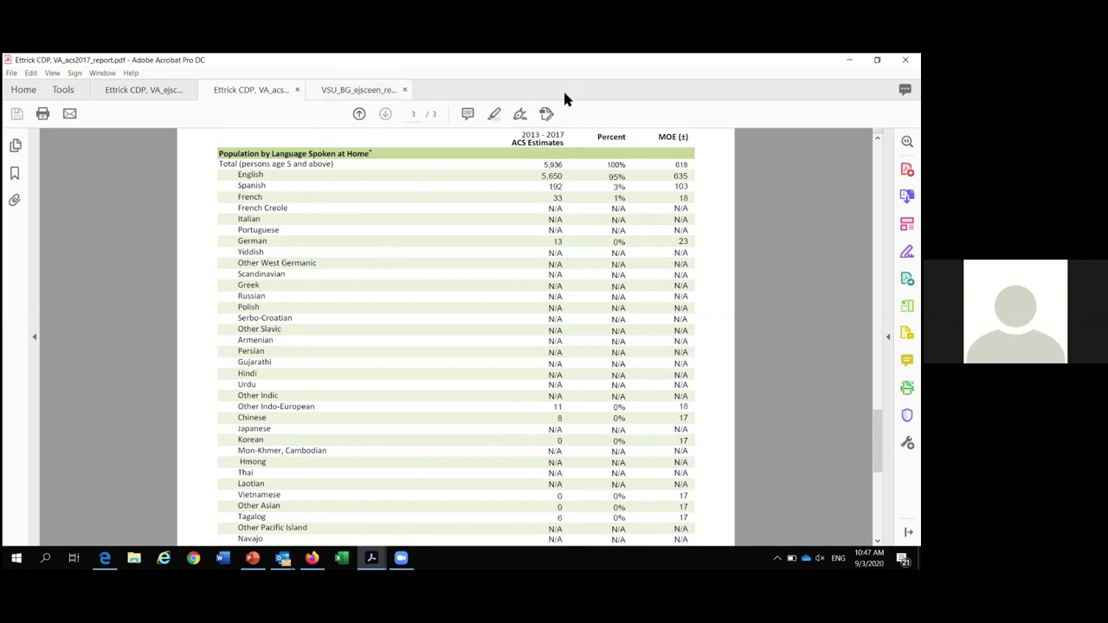
# - Minimize Acrobat, then bring back the Ettrick CDP EJSCREEN report with its EJ index table and chart
pyautogui.click(849, 59)
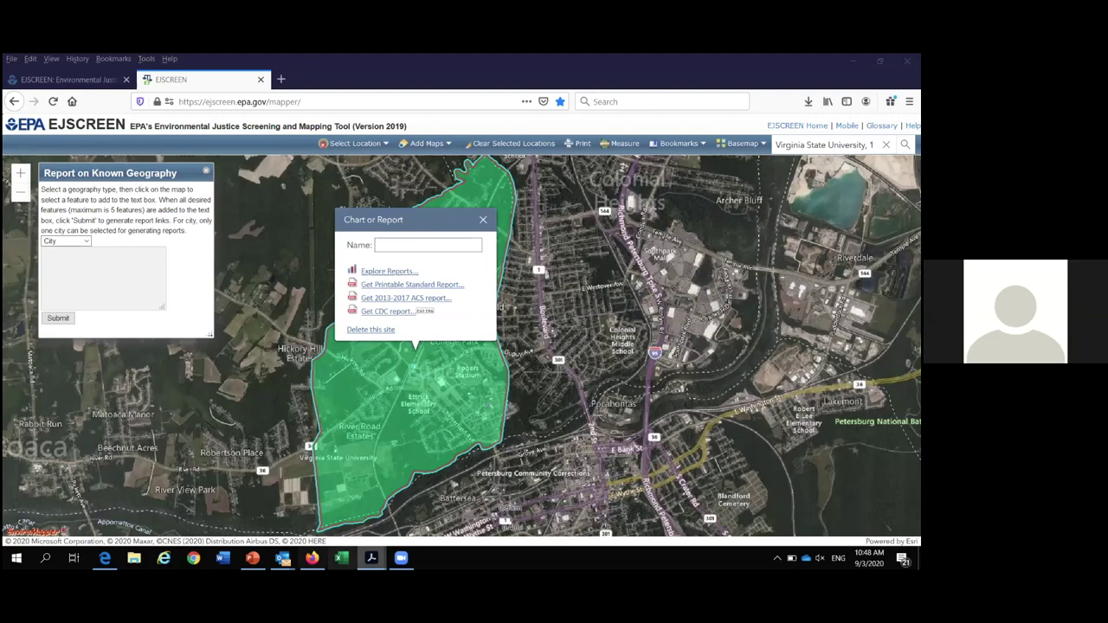
pyautogui.moveTo(371, 558)
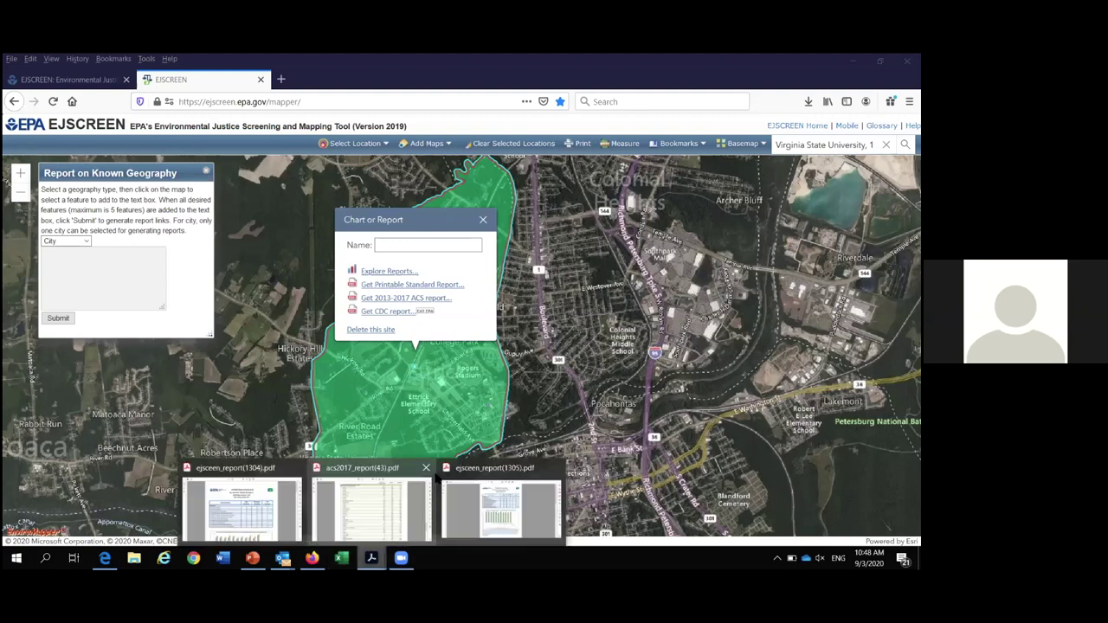
pyautogui.click(377, 494)
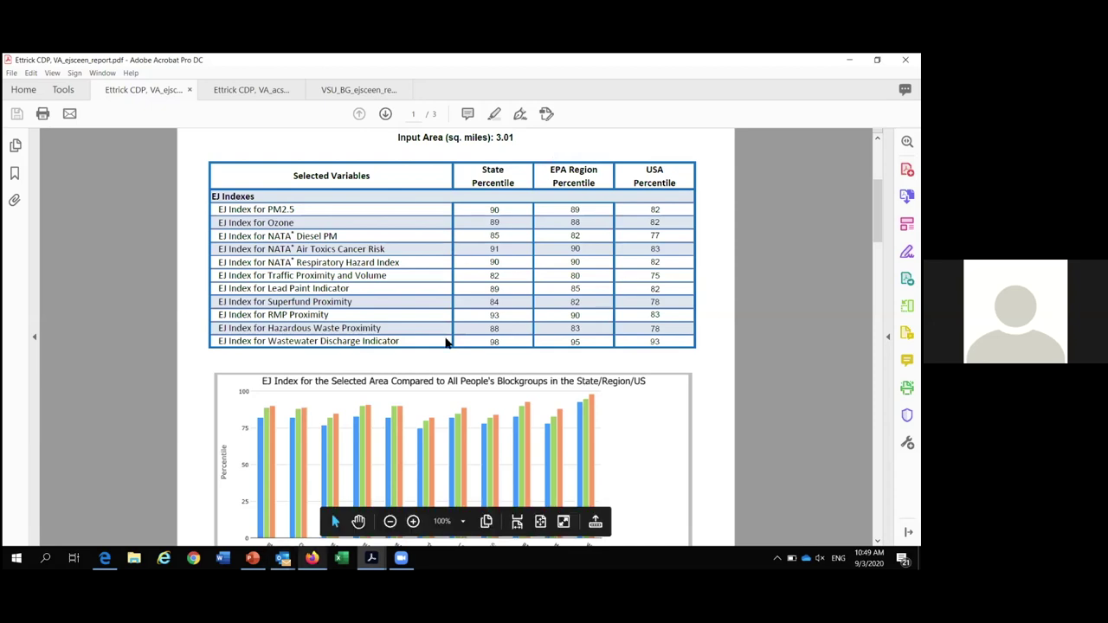
# - Switch back to Firefox, delete the Ettrick CDP site from the map and close Report on Known Geography
pyautogui.click(312, 558)
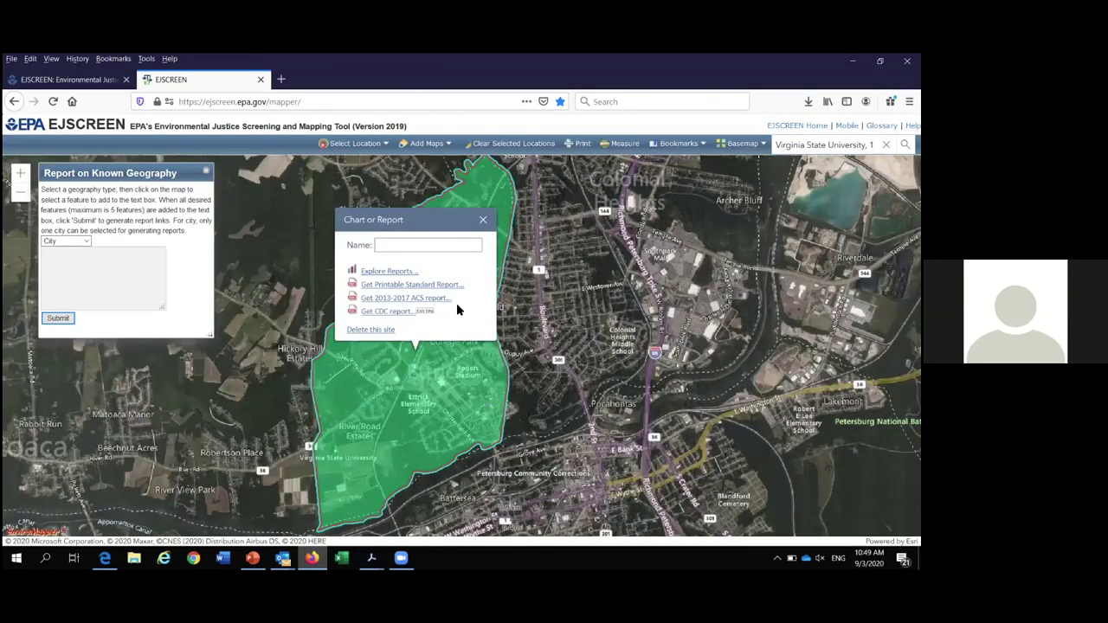
pyautogui.click(382, 331)
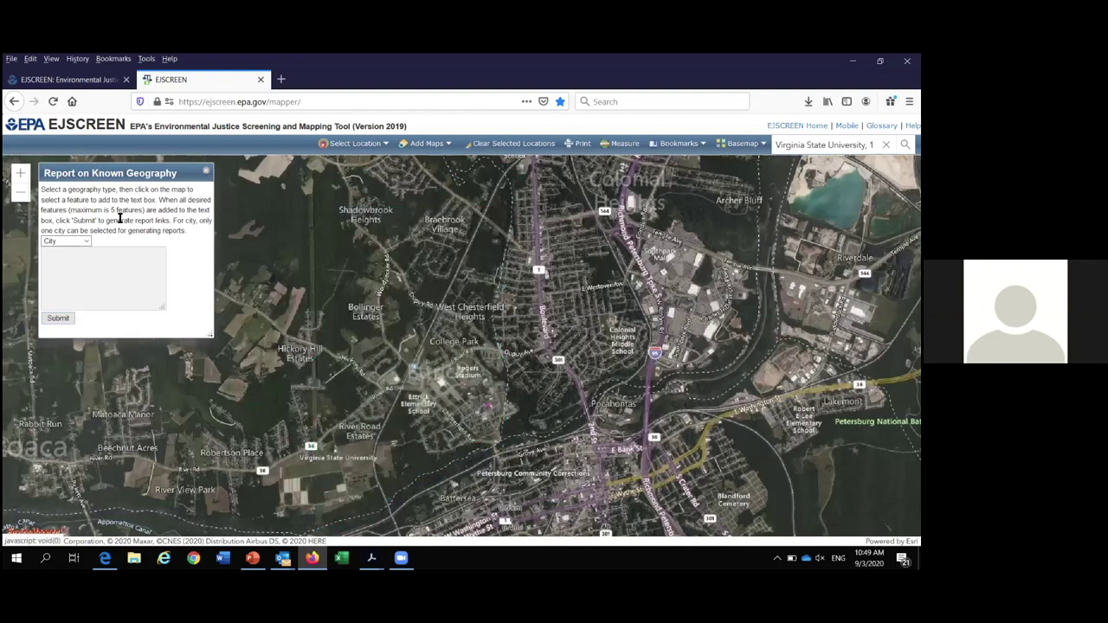
pyautogui.click(207, 171)
# - Select the census block group containing Virginia State University on the map, bringing up its Chart or Report options
pyautogui.click(356, 149)
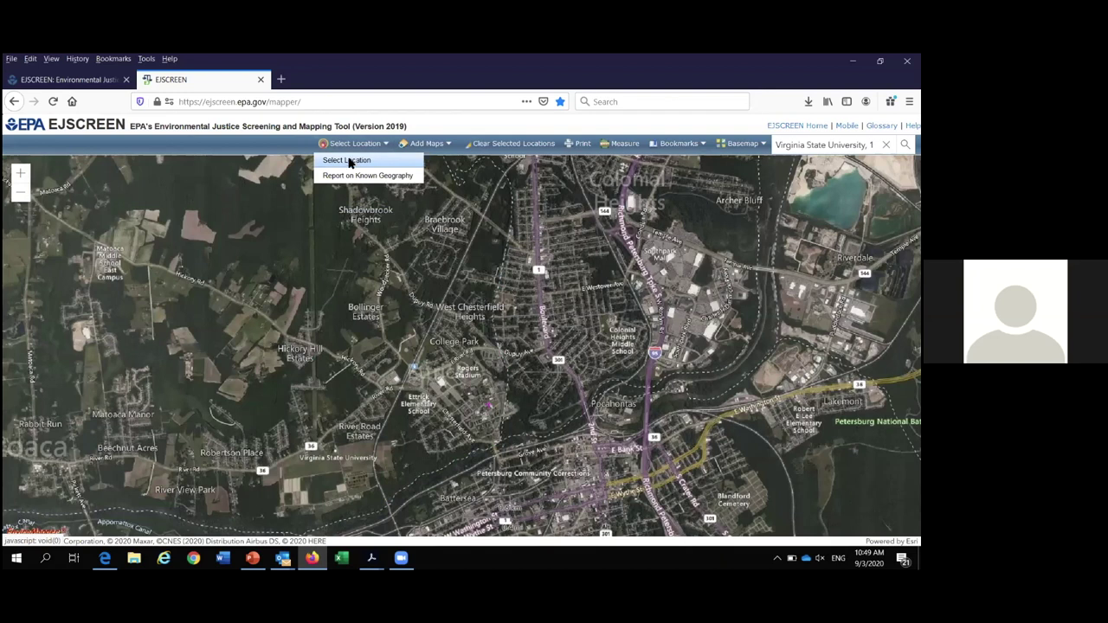
pyautogui.click(351, 162)
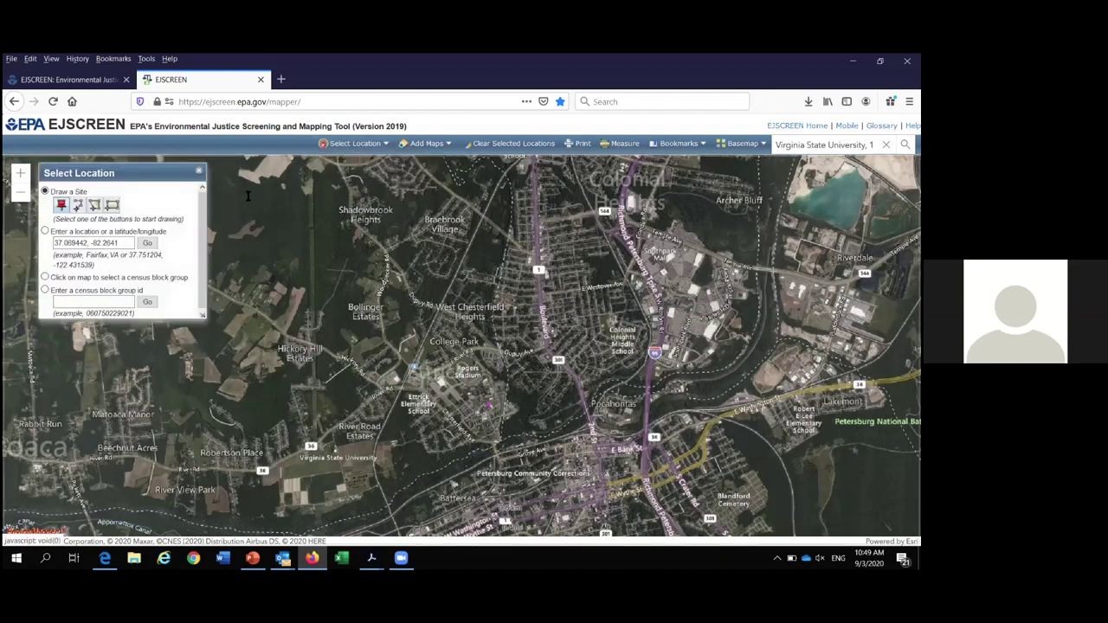
pyautogui.click(45, 277)
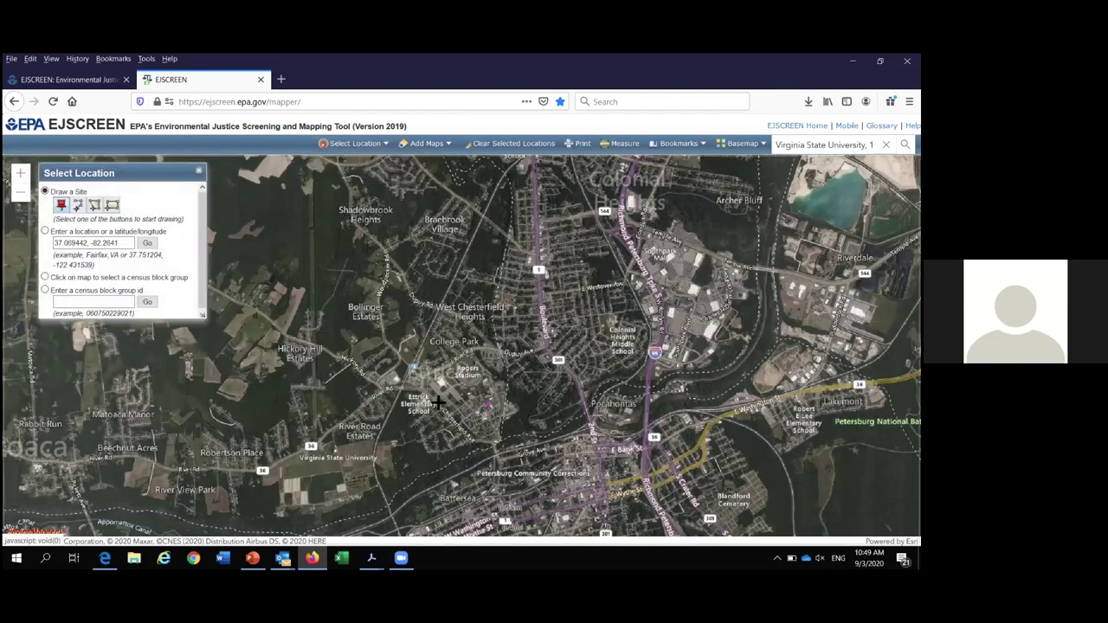
pyautogui.click(492, 427)
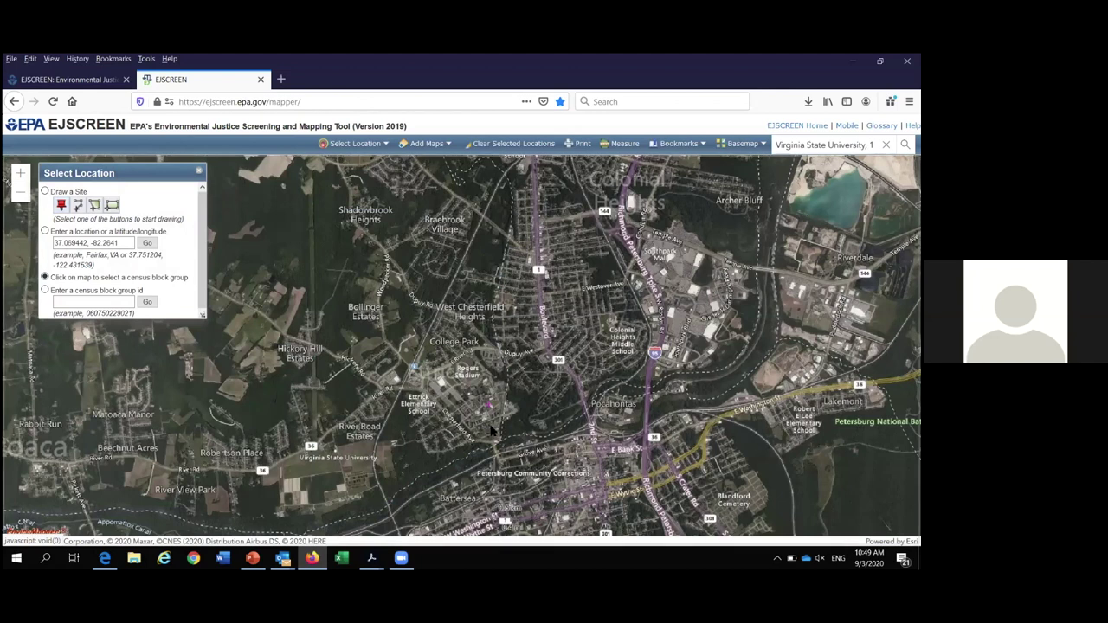
pyautogui.click(361, 149)
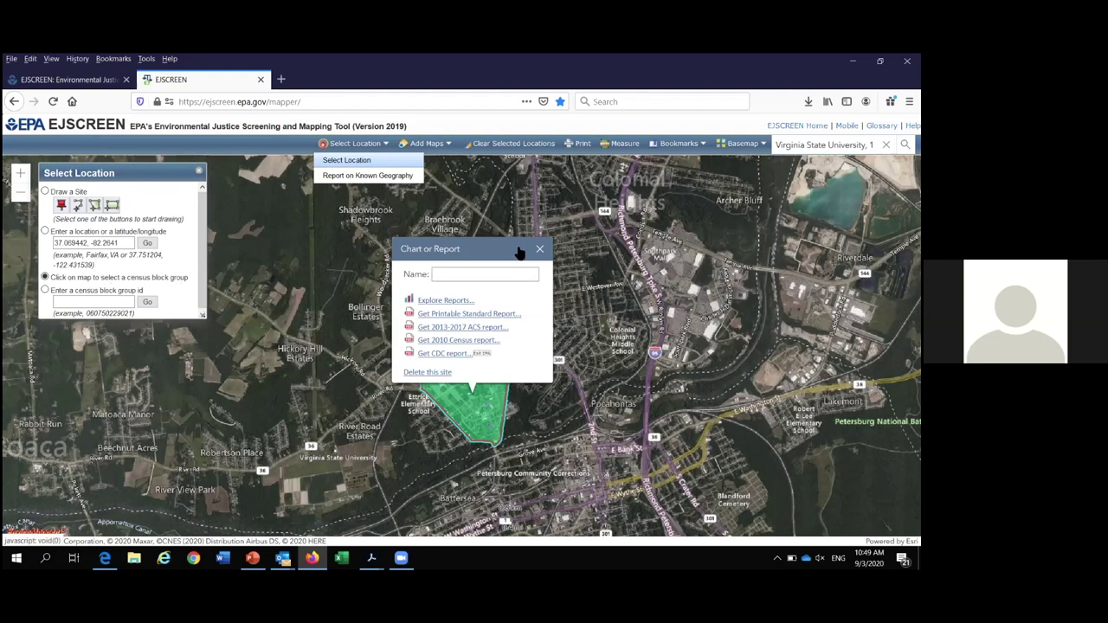
pyautogui.moveTo(535, 244); pyautogui.dragTo(504, 252)
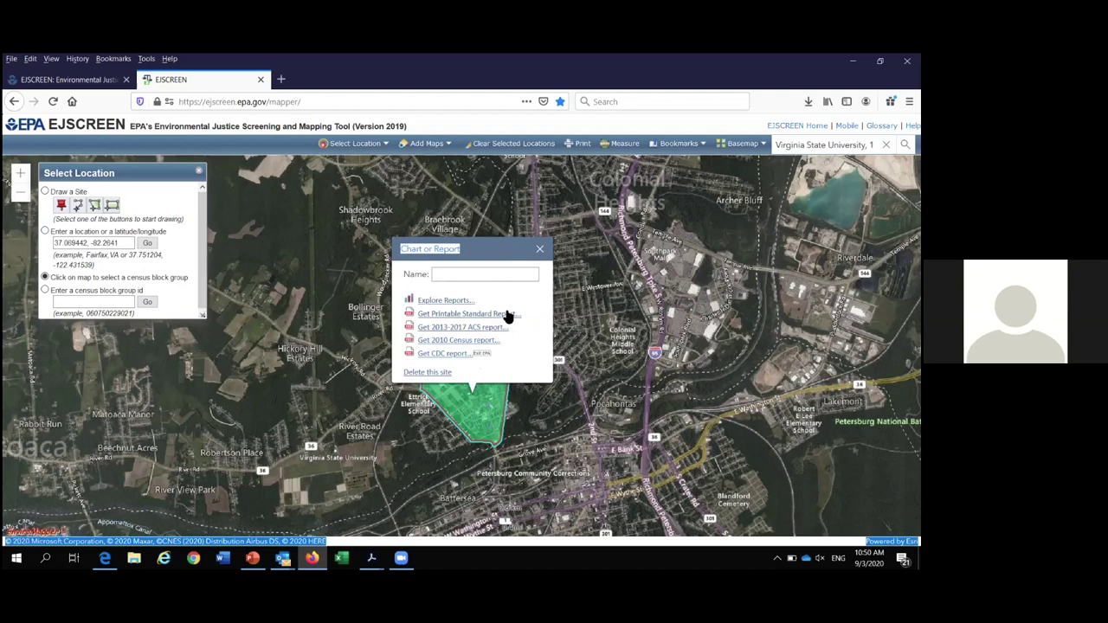
# - Switch to the VSU block group EJSCREEN report in Acrobat at 100% zoom and examine its population and Lead Paint Indicator state percentile
pyautogui.moveTo(381, 554)
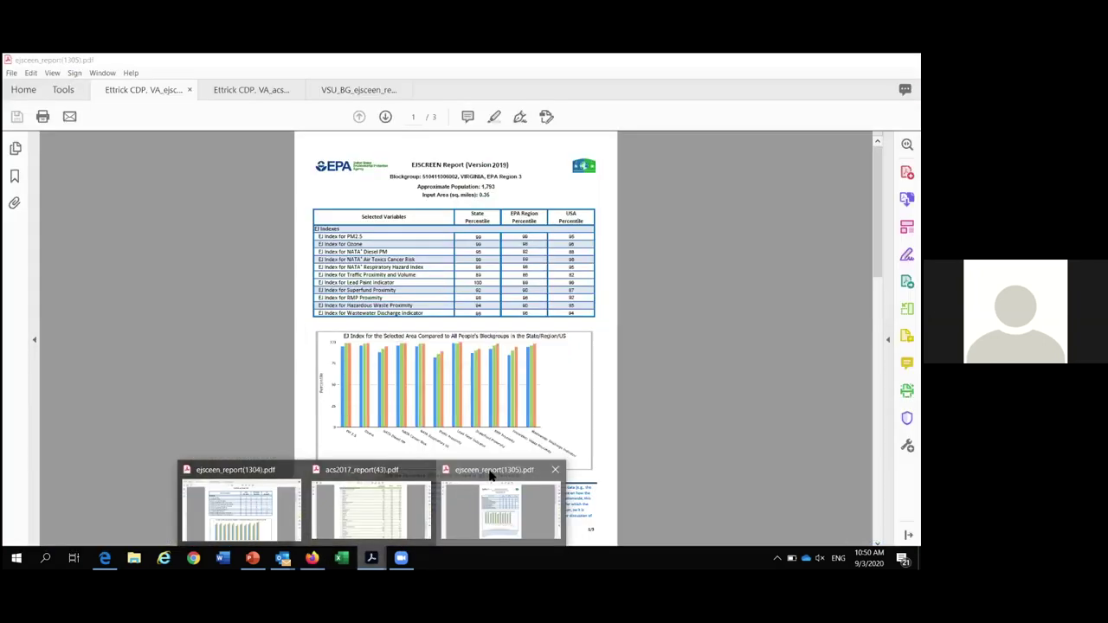
pyautogui.click(491, 474)
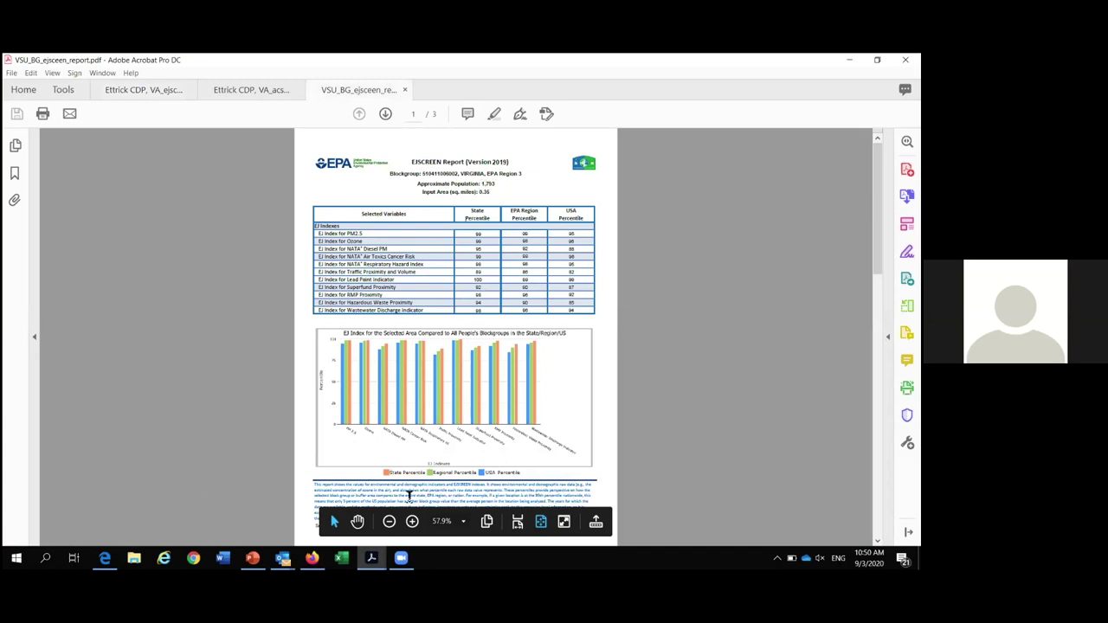
pyautogui.click(412, 521)
pyautogui.click(412, 521)
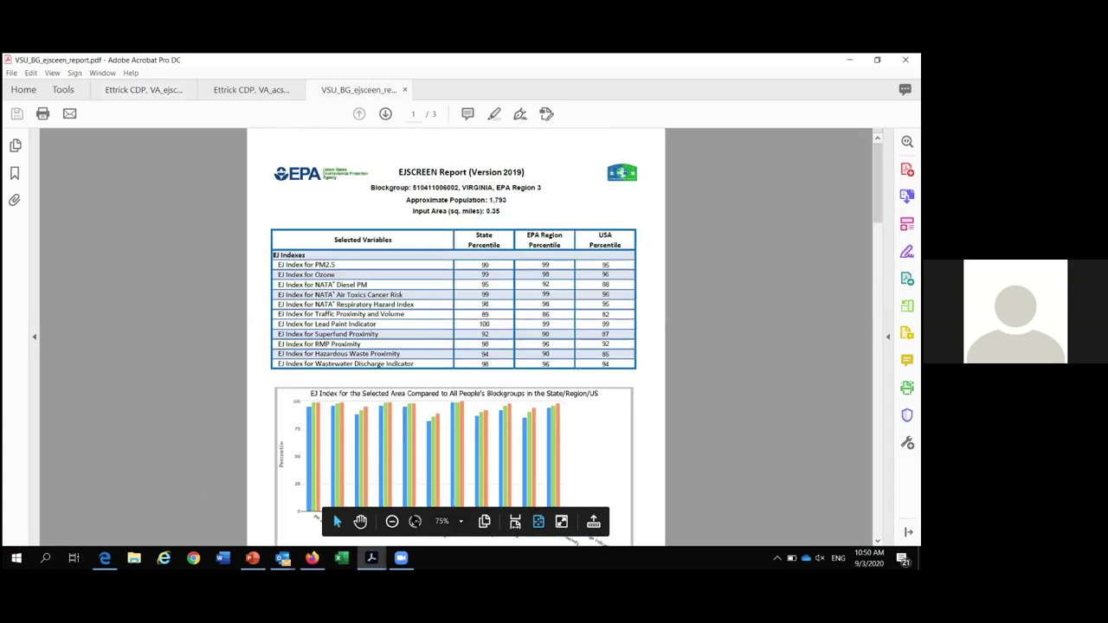
pyautogui.click(413, 521)
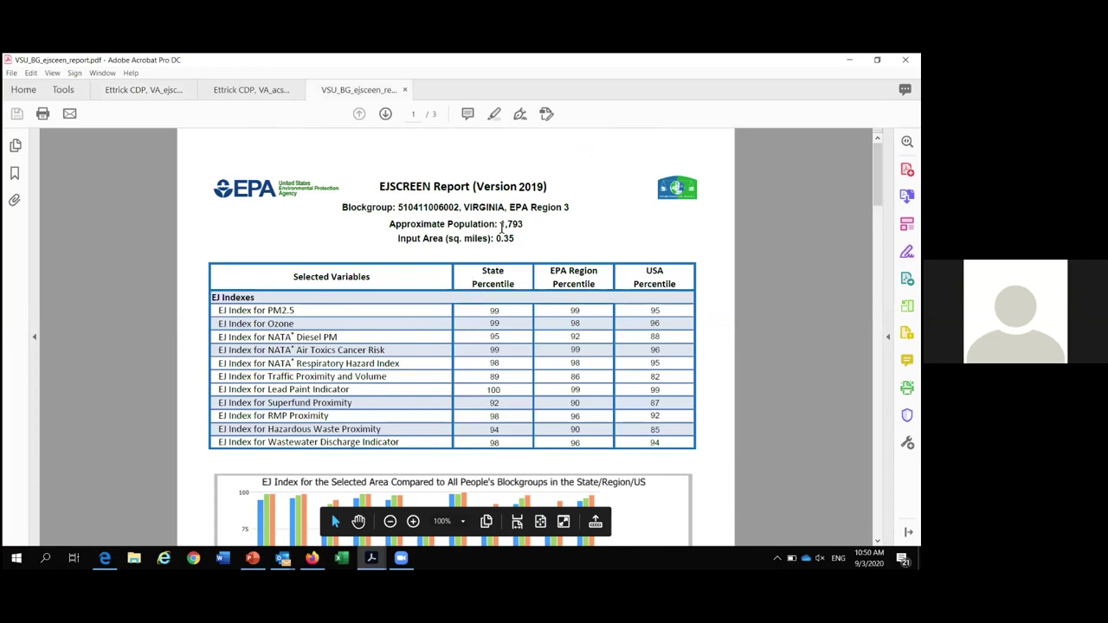
pyautogui.moveTo(500, 224); pyautogui.dragTo(526, 225)
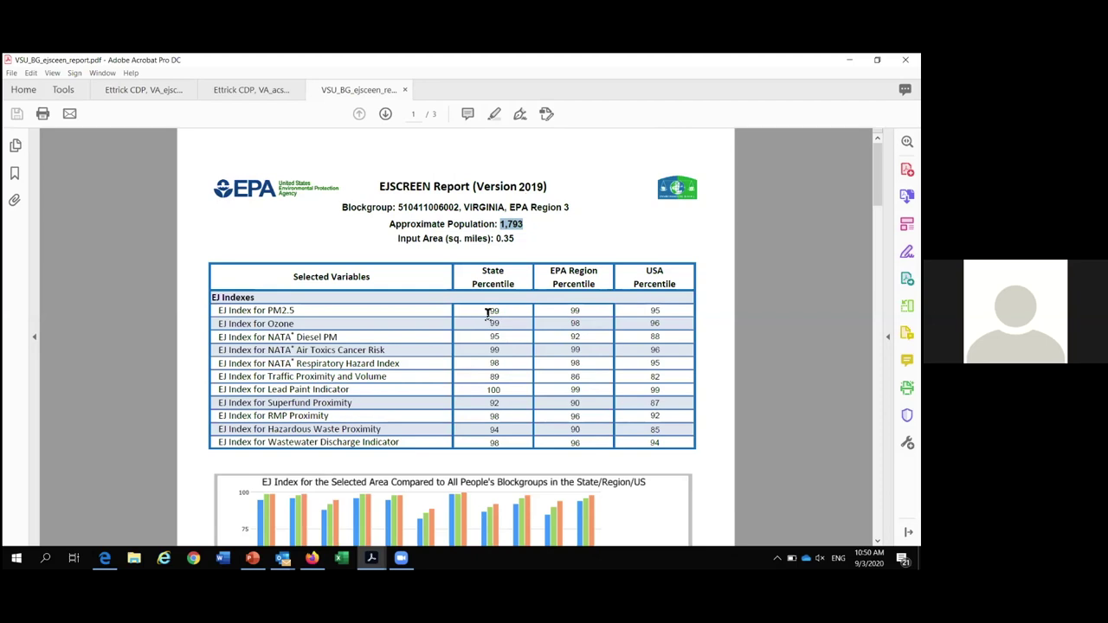
pyautogui.moveTo(486, 390); pyautogui.dragTo(503, 389)
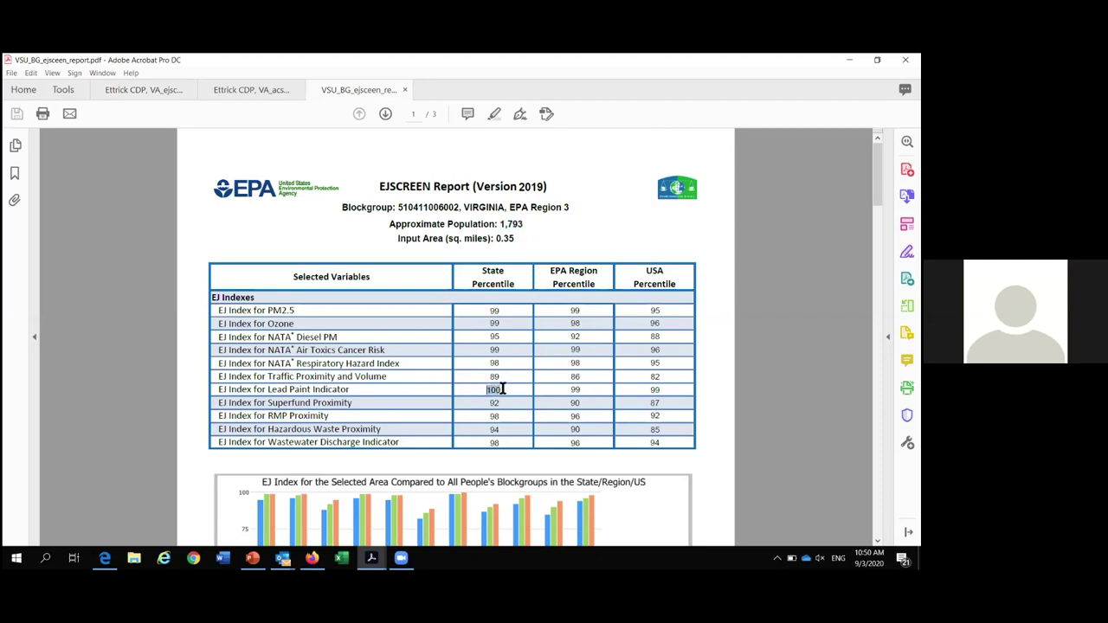
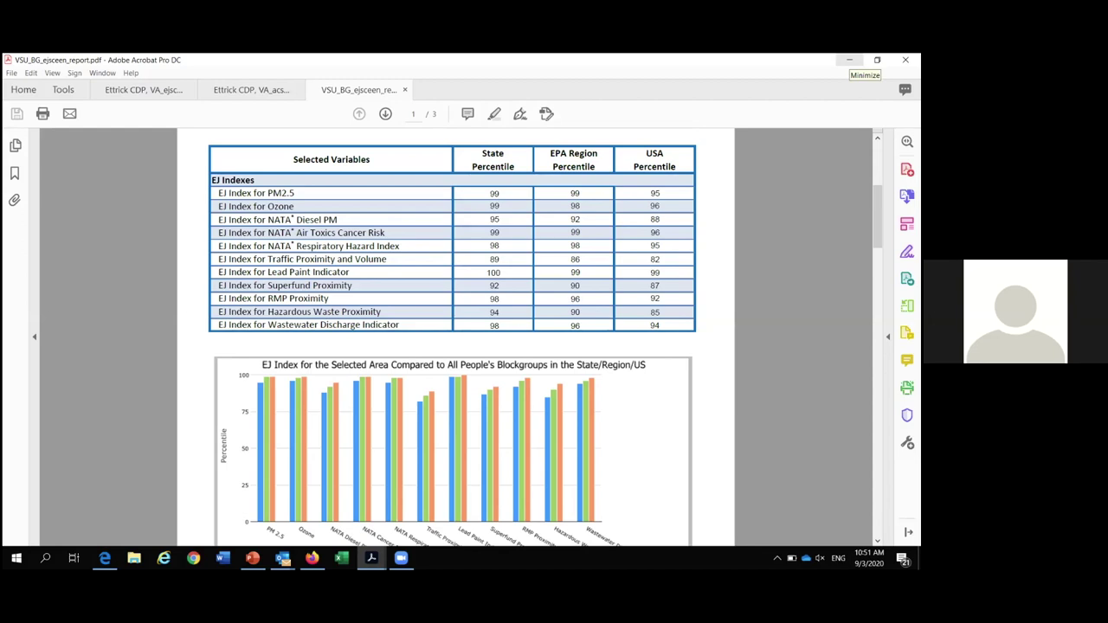
# - Minimize Acrobat and delete the selected block group site from the EJSCREEN map
pyautogui.click(849, 60)
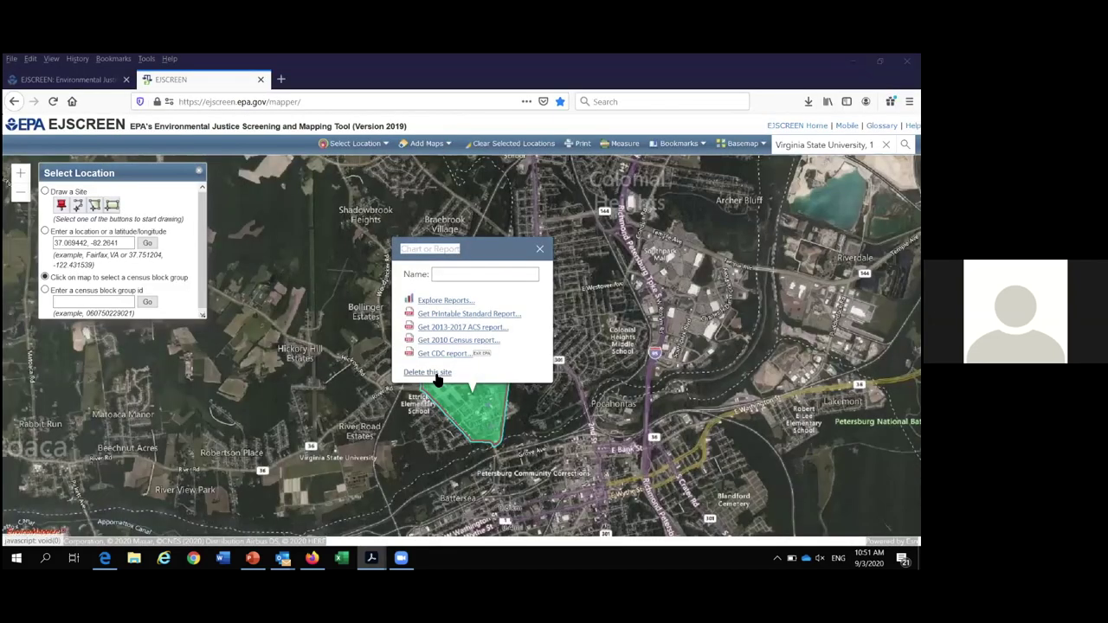
pyautogui.click(433, 374)
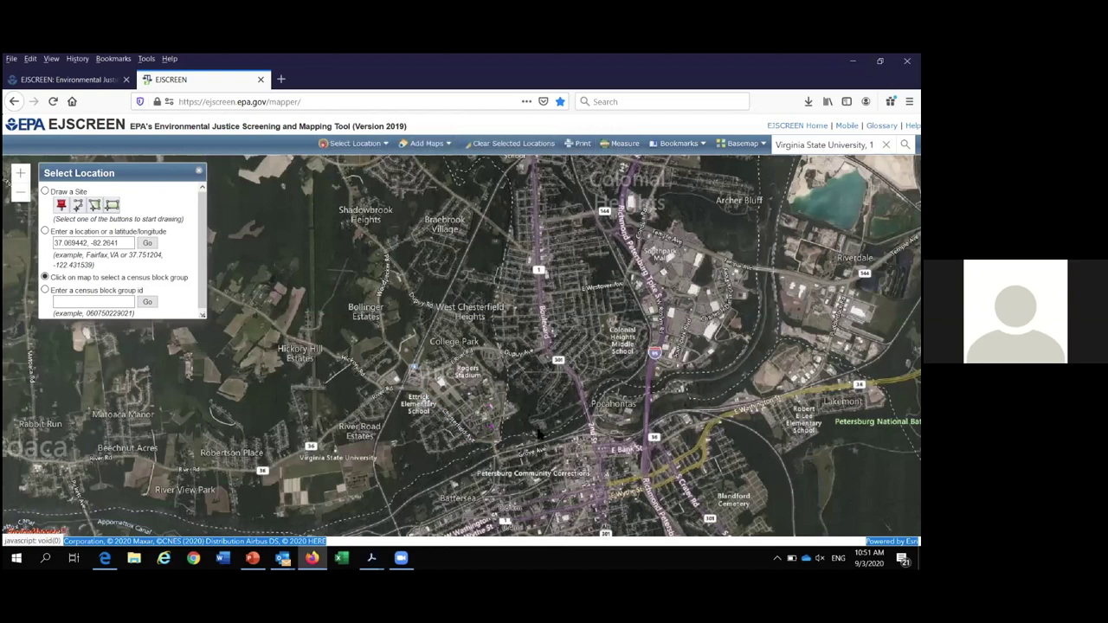
# - Add the Sites reporting to EPA layer to the map, with Toxic releases and Water dischargers turned on alongside Superfund
pyautogui.click(433, 145)
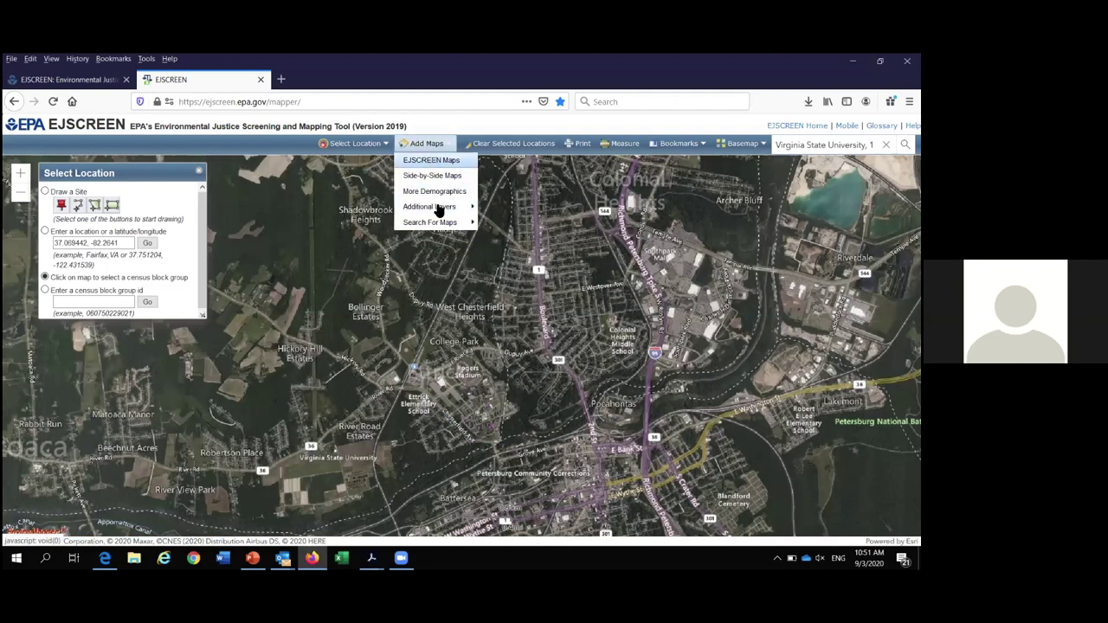
pyautogui.moveTo(439, 210)
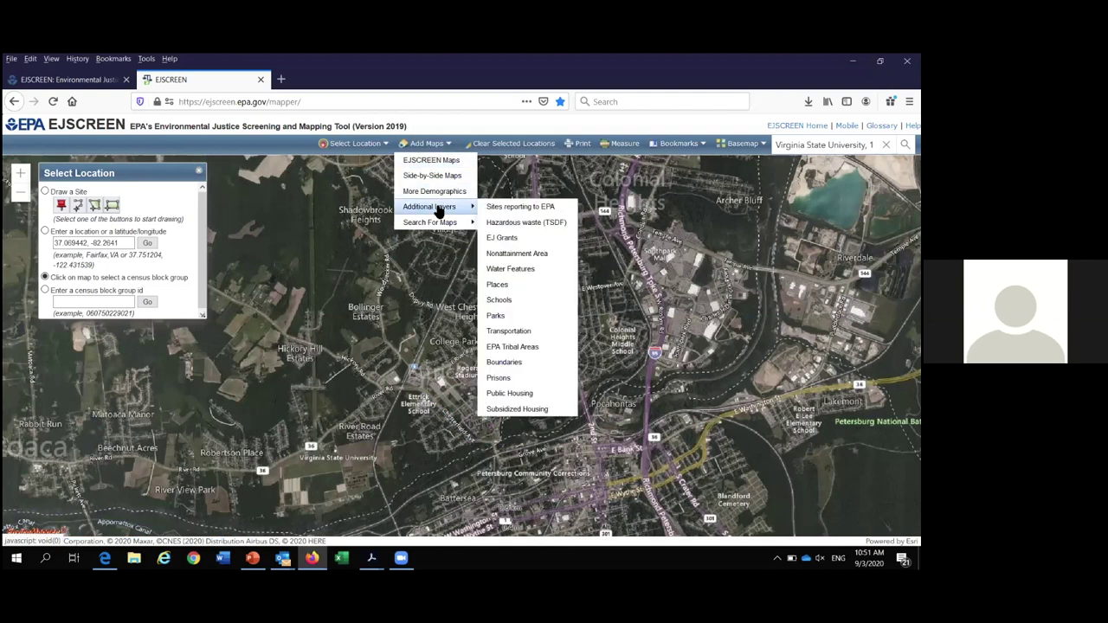
pyautogui.click(507, 213)
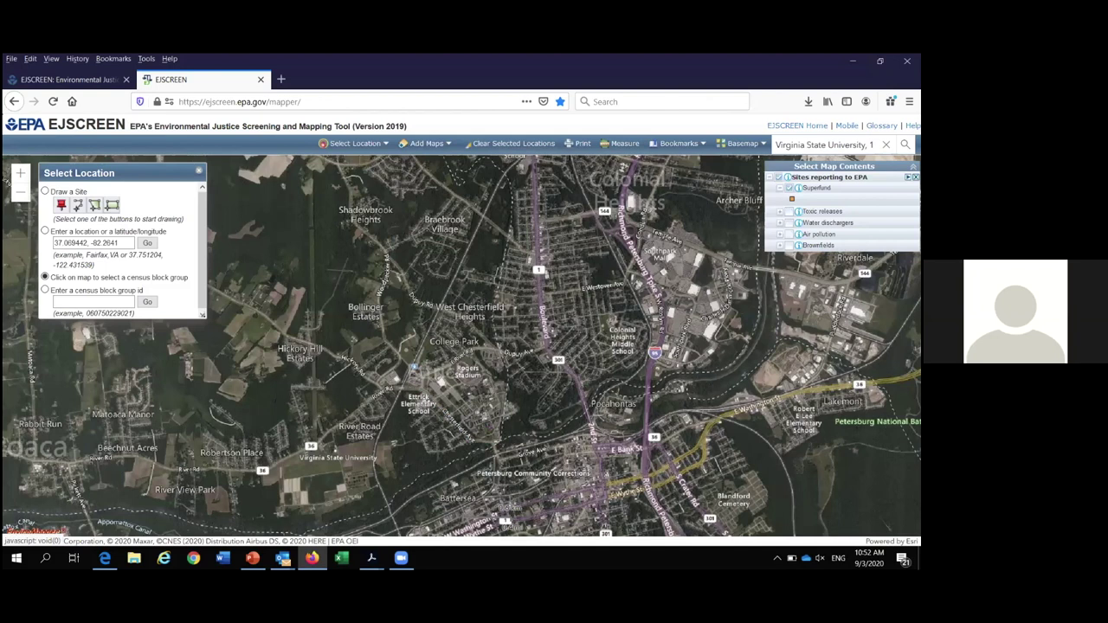
pyautogui.click(789, 211)
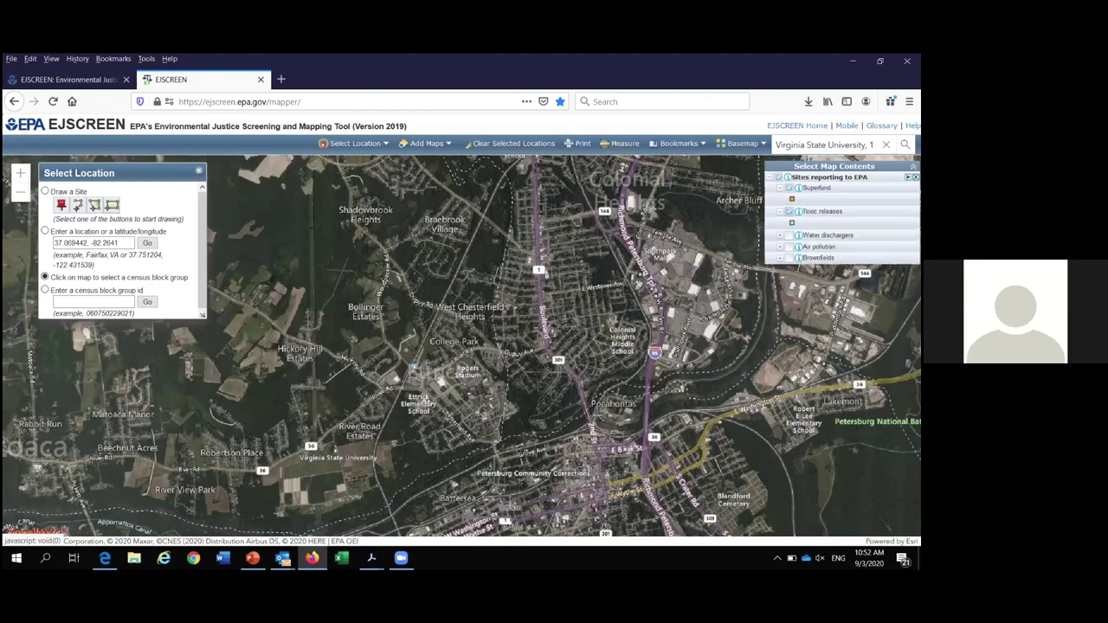
pyautogui.click(789, 234)
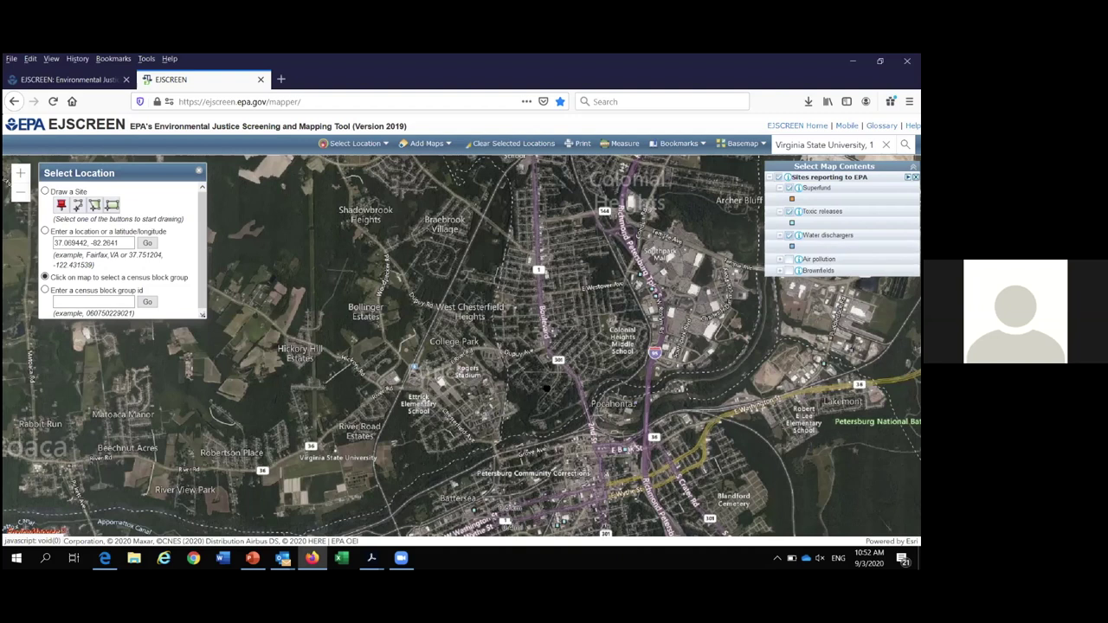
pyautogui.moveTo(592, 478); pyautogui.dragTo(596, 422)
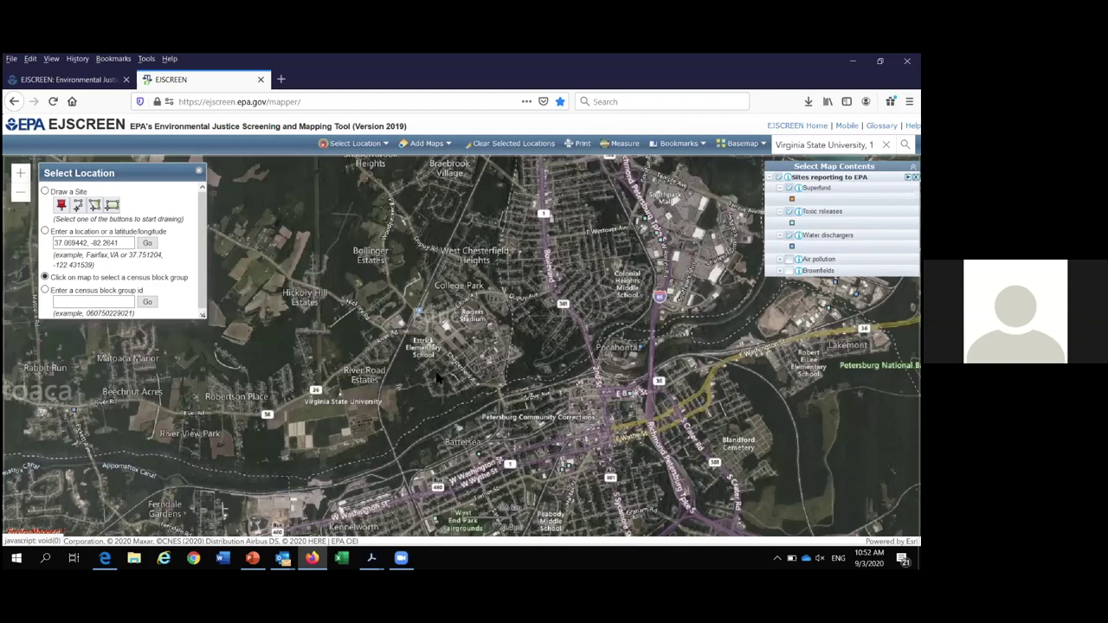
# - Close the Select Location window and clear the block group selected around Virginia State University
pyautogui.click(480, 374)
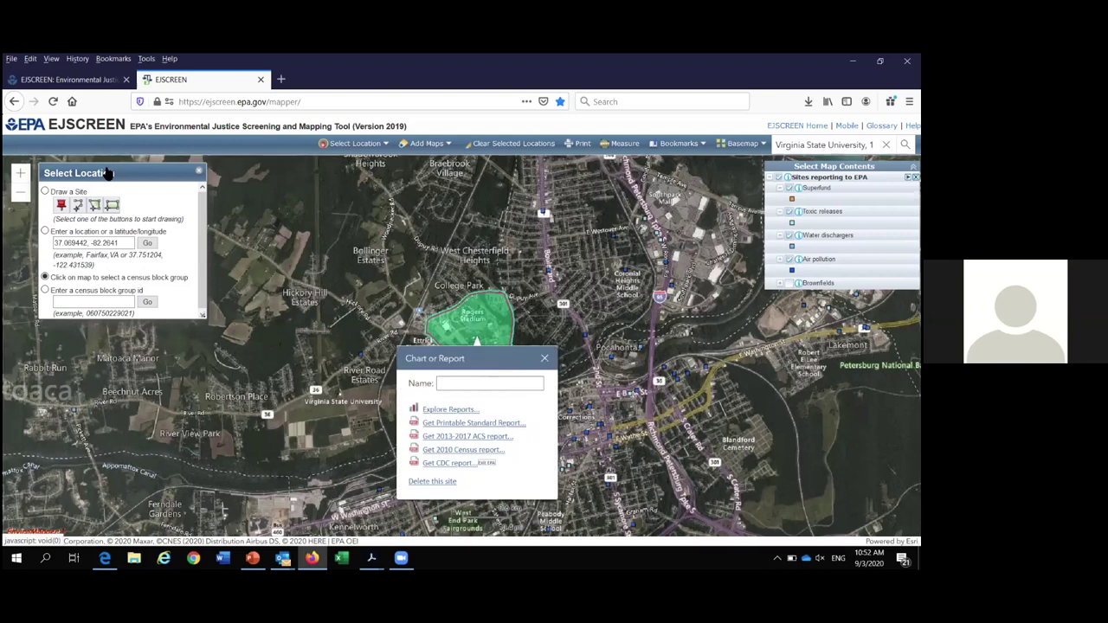
pyautogui.moveTo(108, 173); pyautogui.dragTo(355, 232)
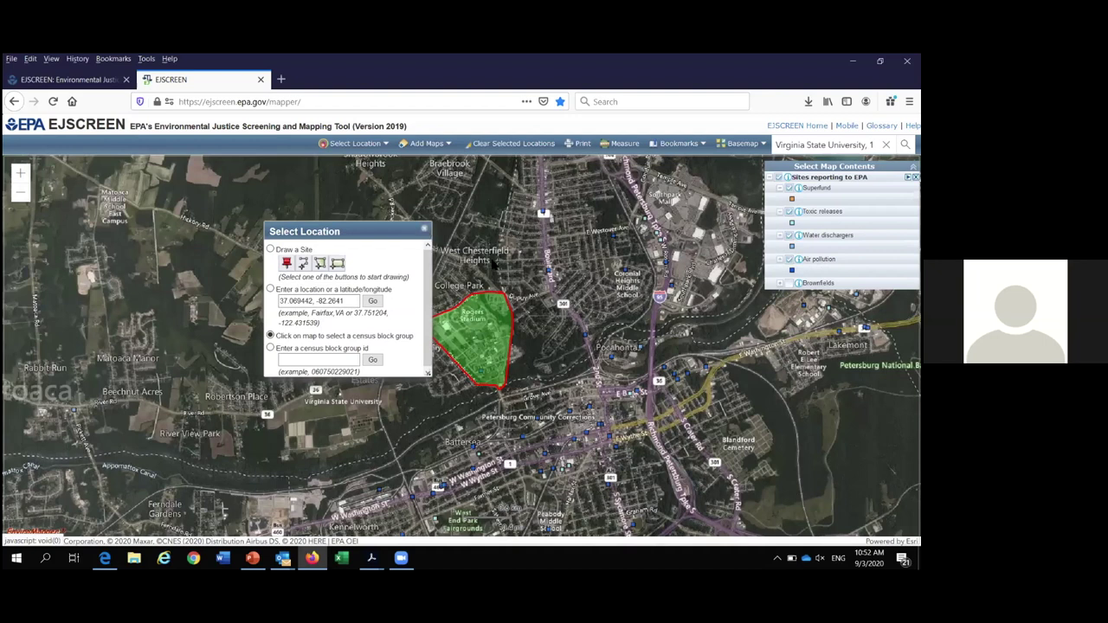
pyautogui.click(424, 229)
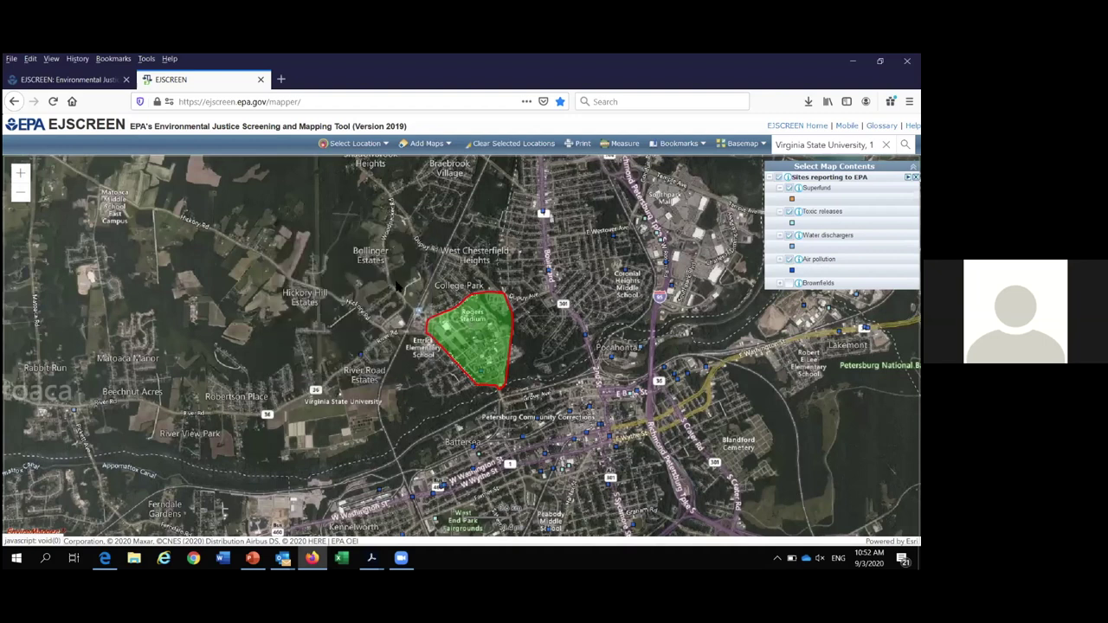
pyautogui.click(409, 464)
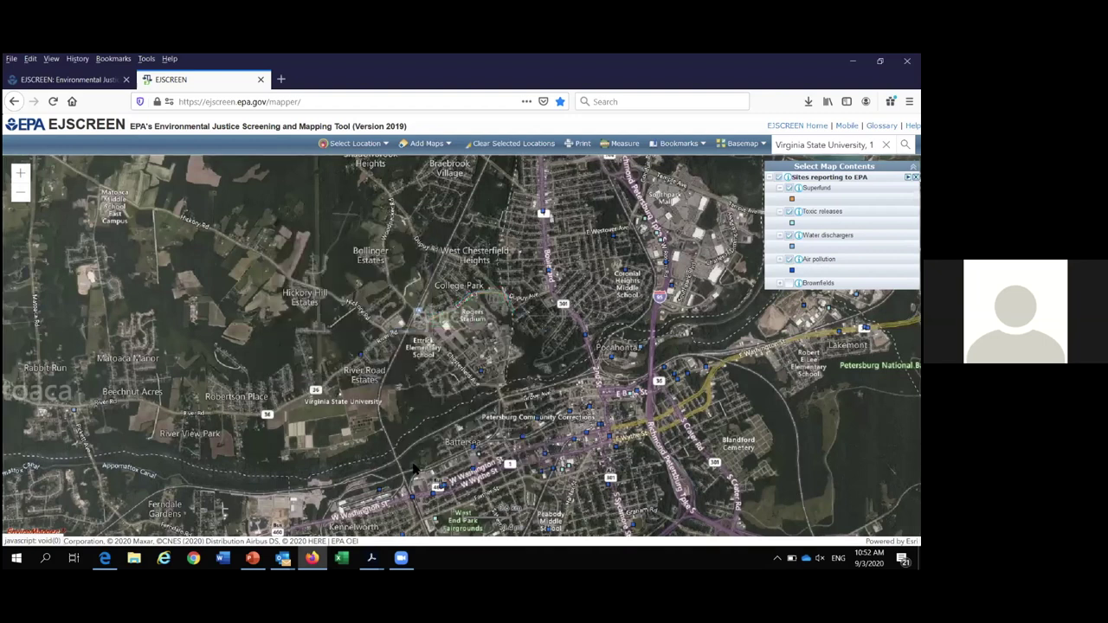
# - Inspect the air pollution record for the VSU facility down to its facility link, then close the record
pyautogui.click(482, 374)
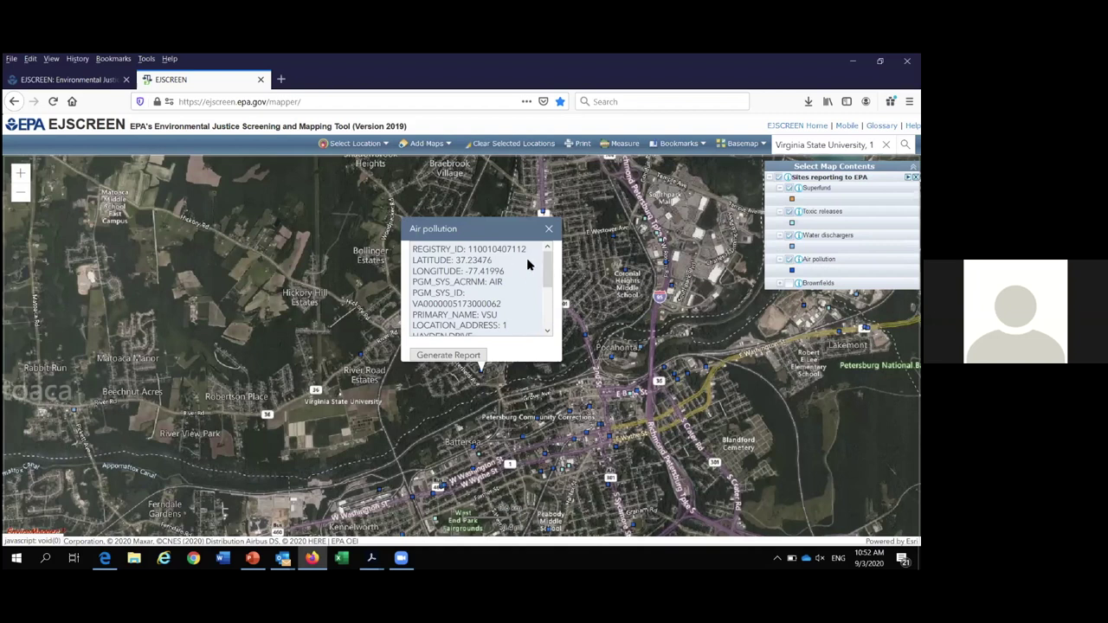
pyautogui.moveTo(547, 272); pyautogui.dragTo(547, 322)
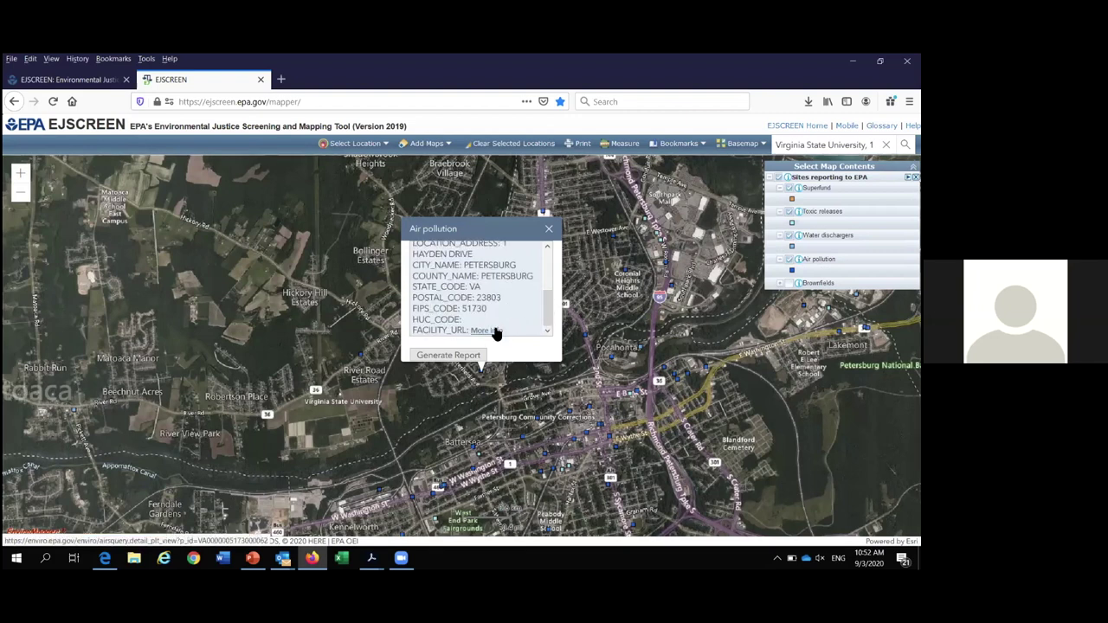
pyautogui.click(549, 230)
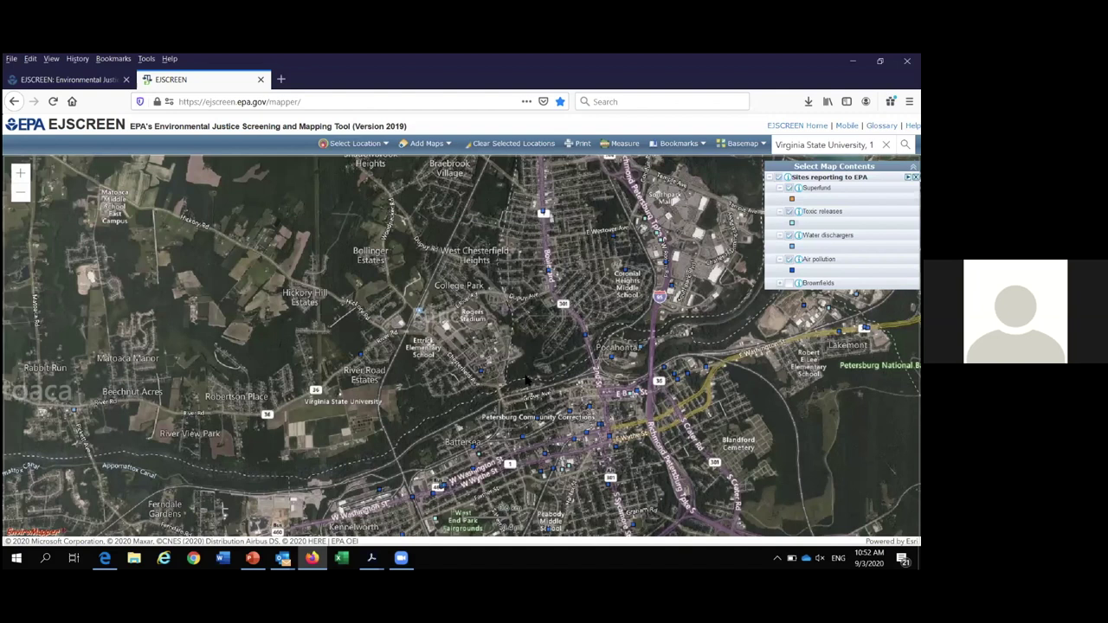
# - Inspect the Water dischargers record for the South Central Wastewater Authority site near Pocahontas and open its More info page
pyautogui.click(643, 349)
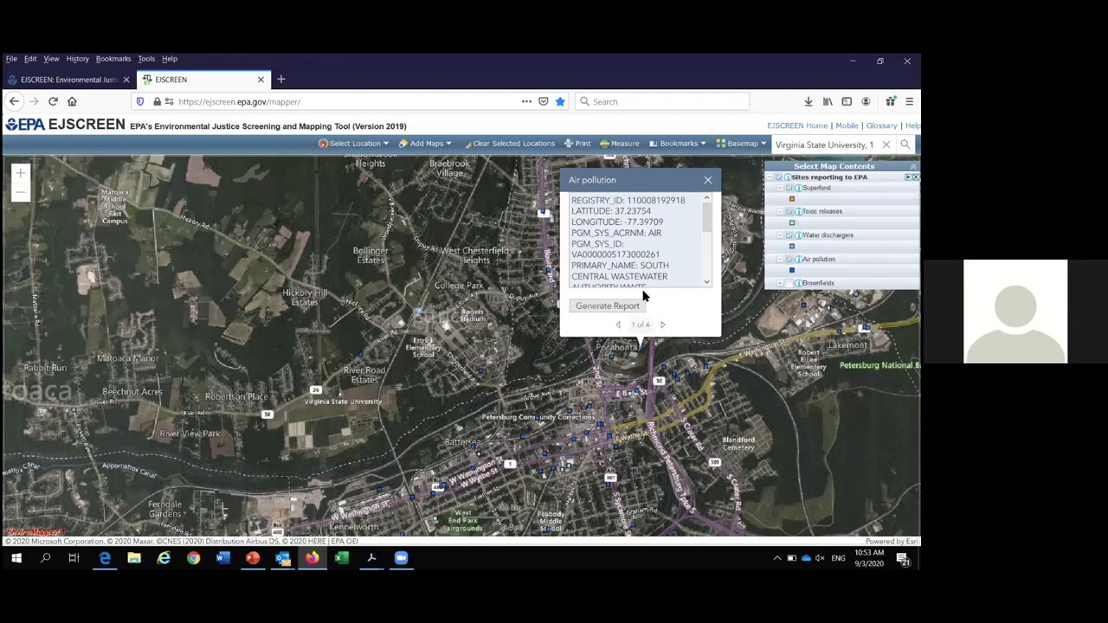
pyautogui.click(662, 326)
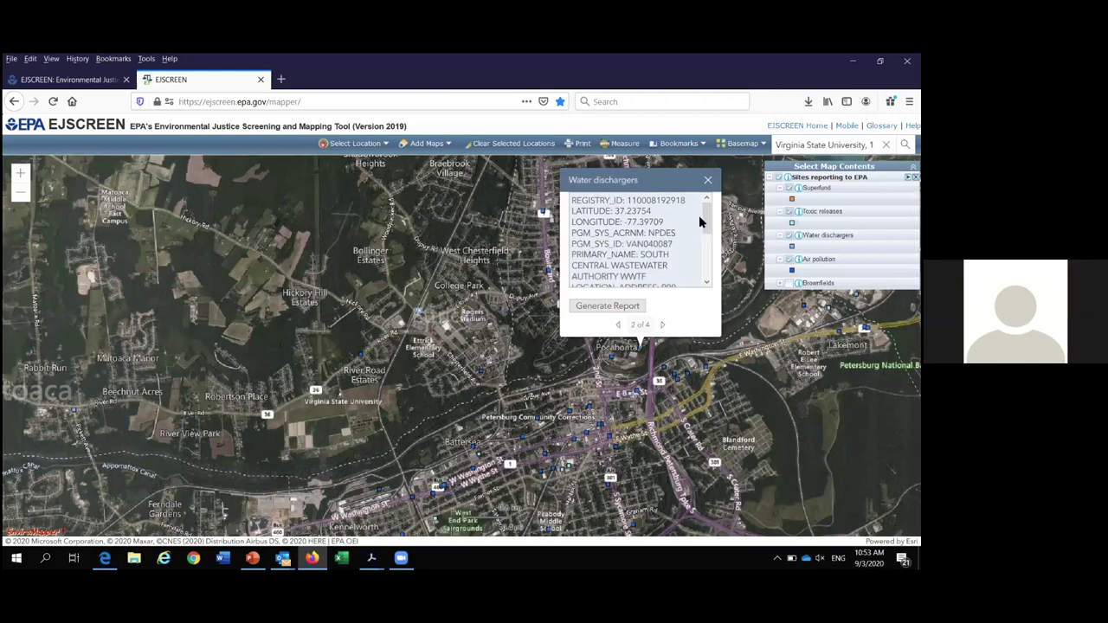
pyautogui.moveTo(708, 217); pyautogui.dragTo(707, 272)
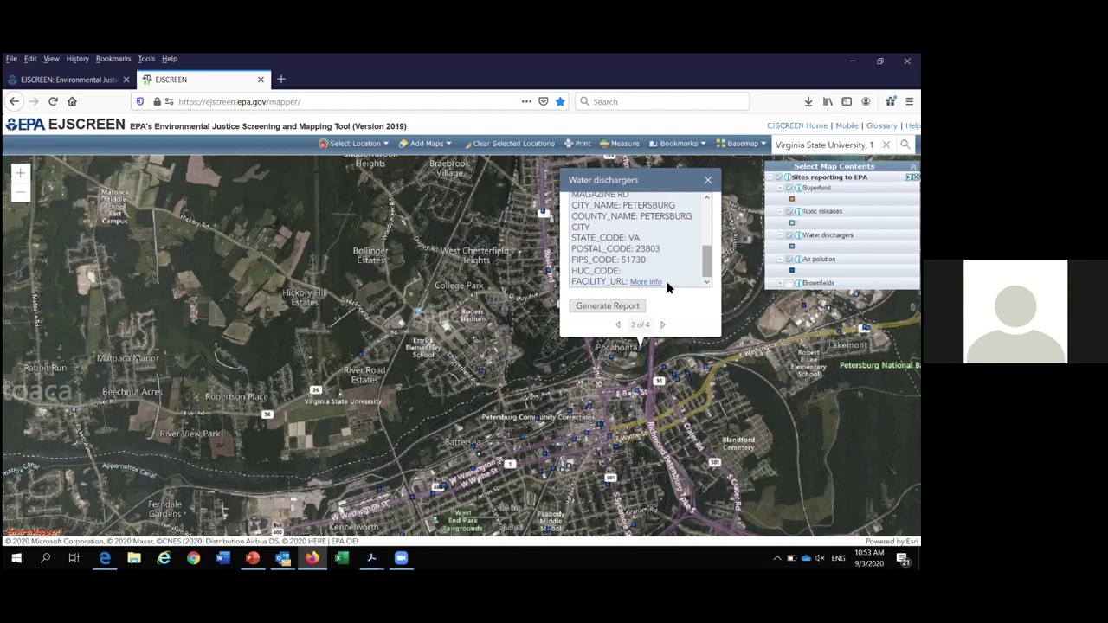
pyautogui.click(648, 283)
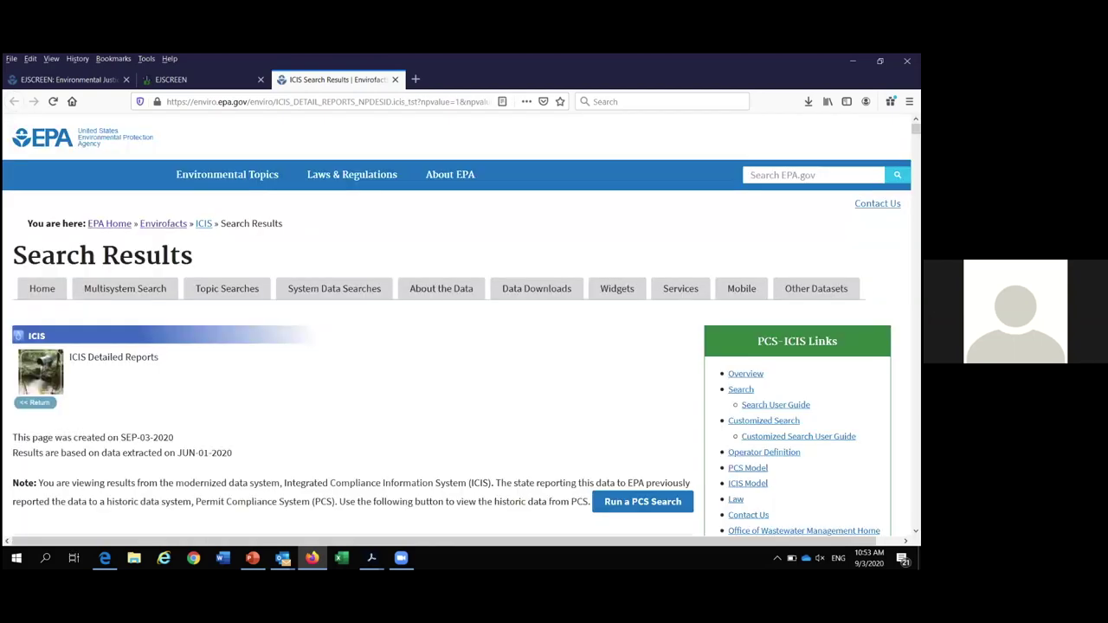
# - Copy the NPDES ID from the Facility table of the ICIS report and open a new browser tab
pyautogui.scroll(-3, 462, 324)
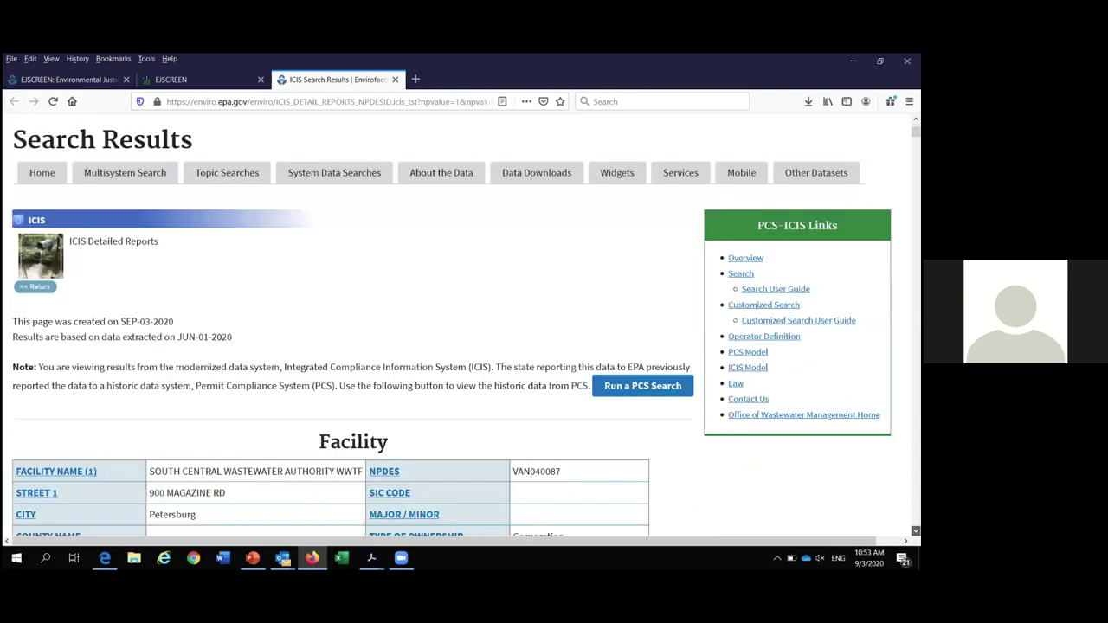
pyautogui.scroll(-3, 461, 325)
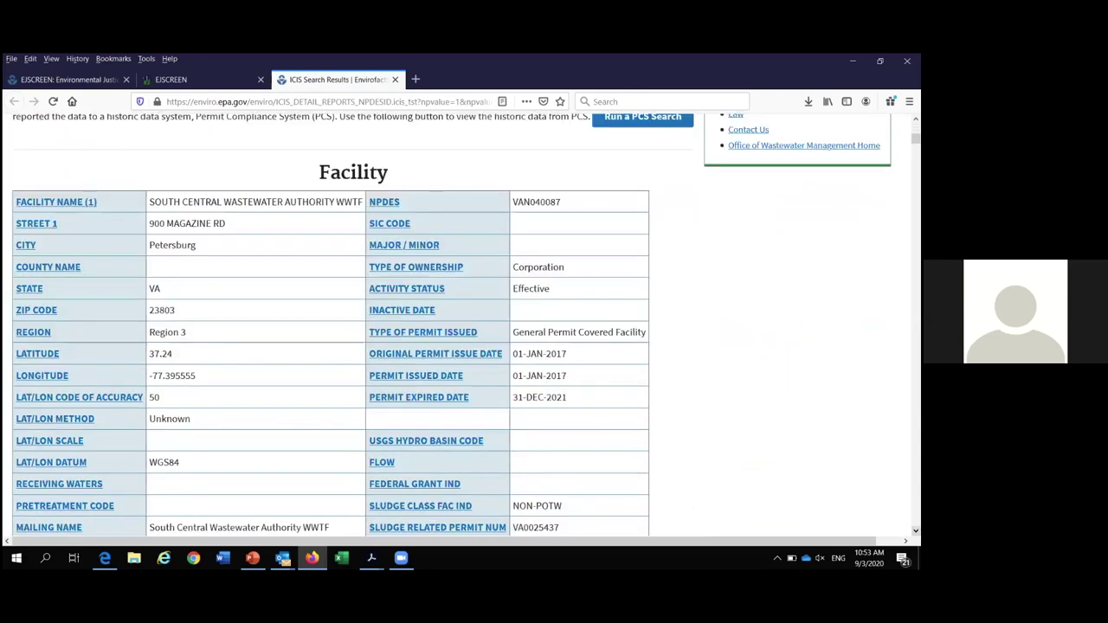
pyautogui.moveTo(519, 203)
pyautogui.mouseDown()
pyautogui.moveTo(561, 203)
pyautogui.moveTo(511, 205)
pyautogui.mouseUp()
pyautogui.hotkey('ctrl', 'c')
pyautogui.click(547, 205)
pyautogui.click(416, 79)
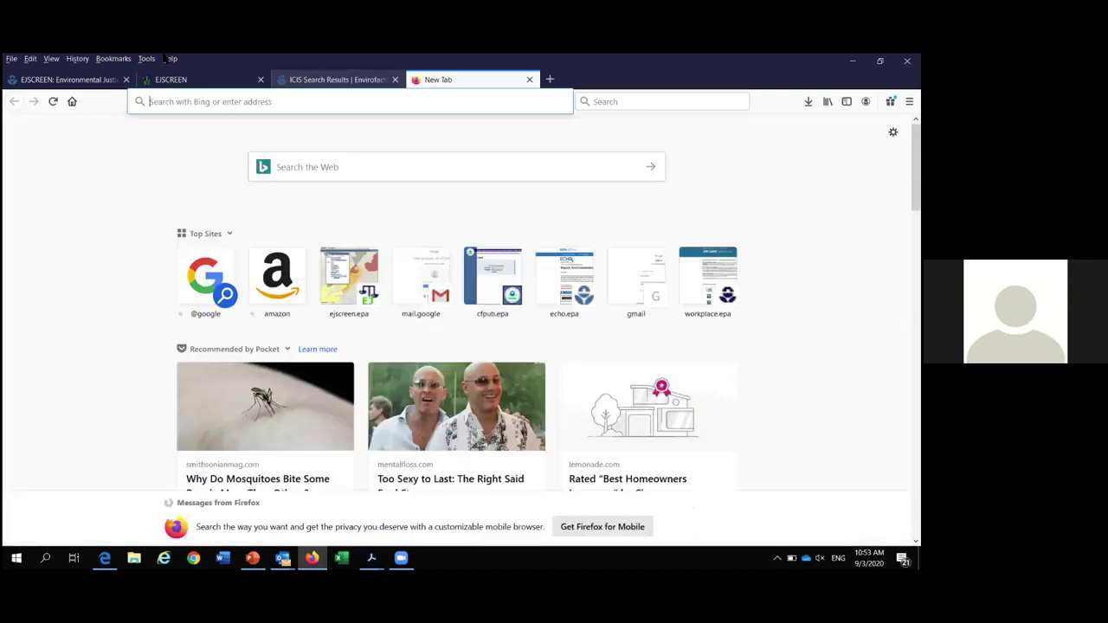
# - Open the bookmarked Enforcement and Compliance History Online site and run a location quick search for the copied NPDES ID, VAN040087
pyautogui.click(112, 59)
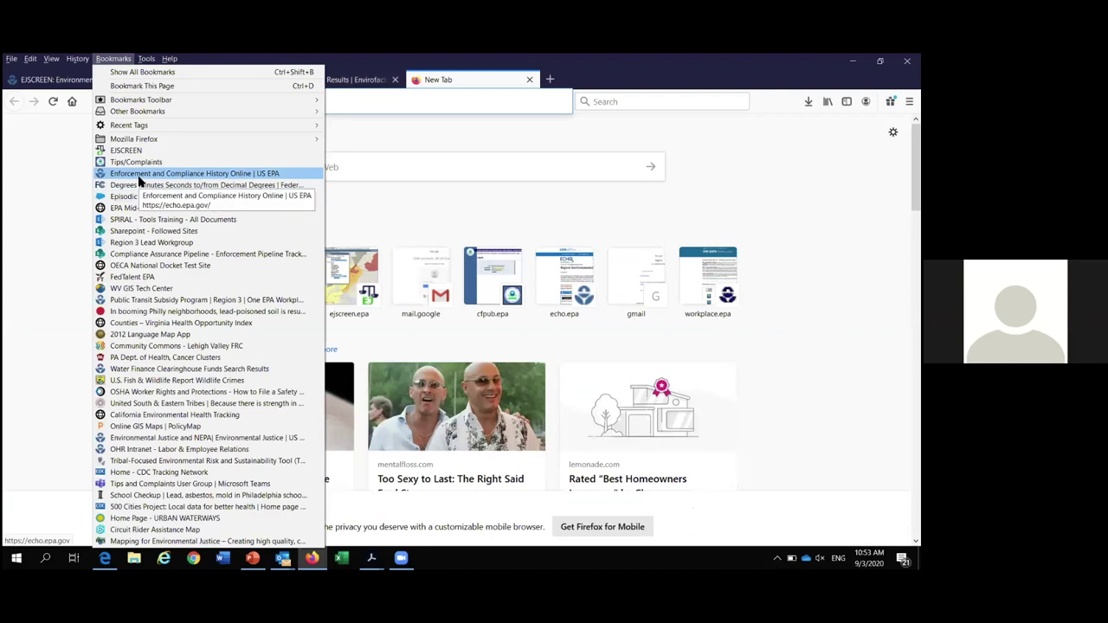
pyautogui.click(139, 178)
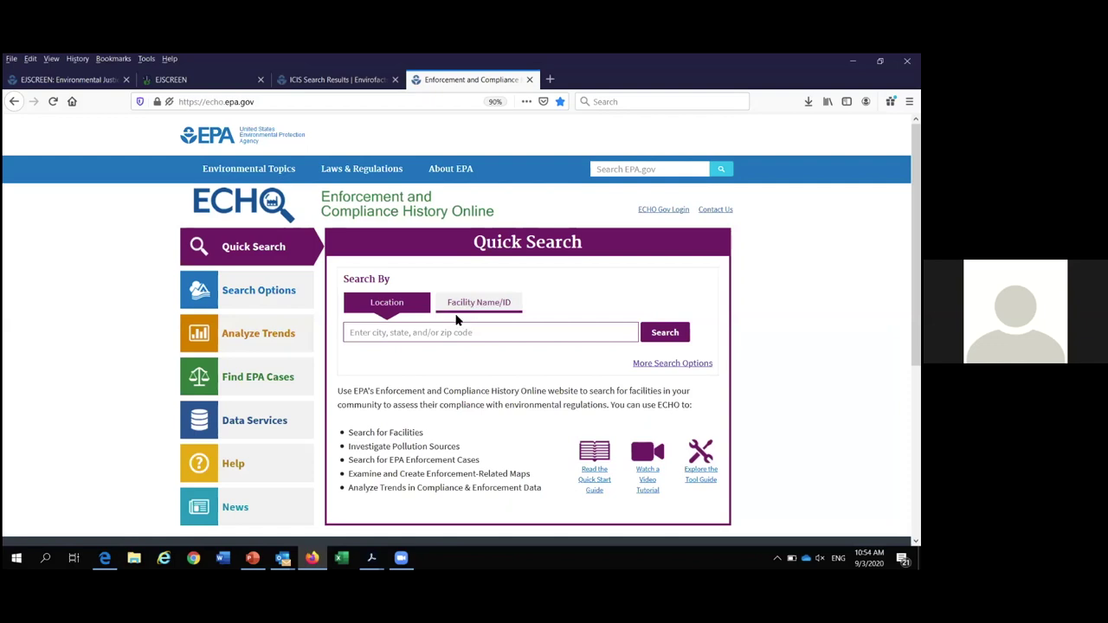
pyautogui.click(440, 335)
pyautogui.hotkey('ctrl', 'v')
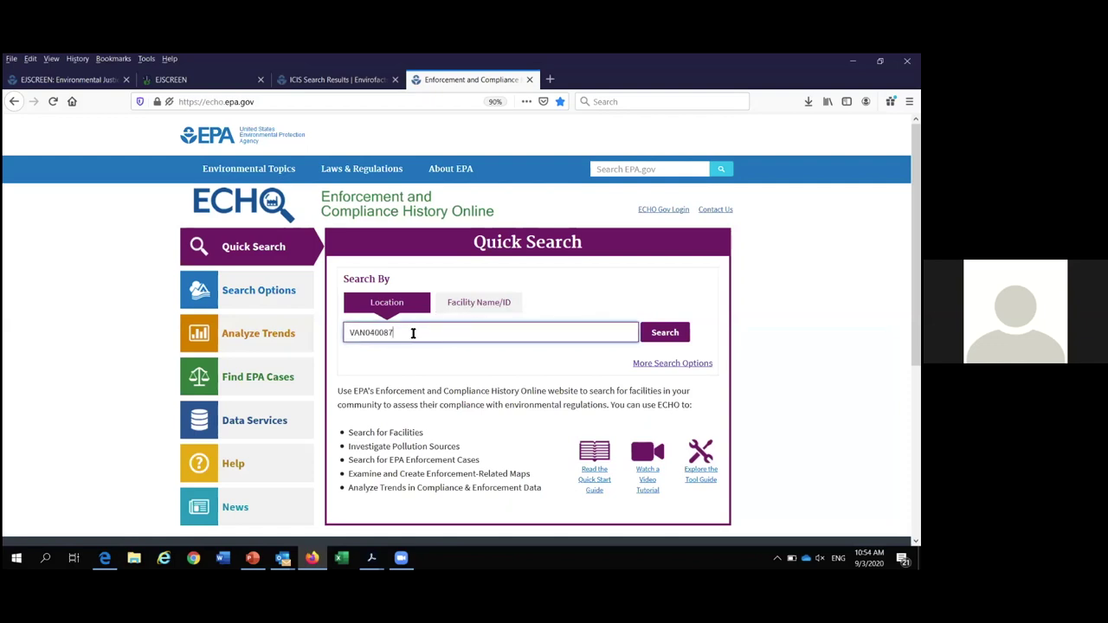
pyautogui.click(667, 336)
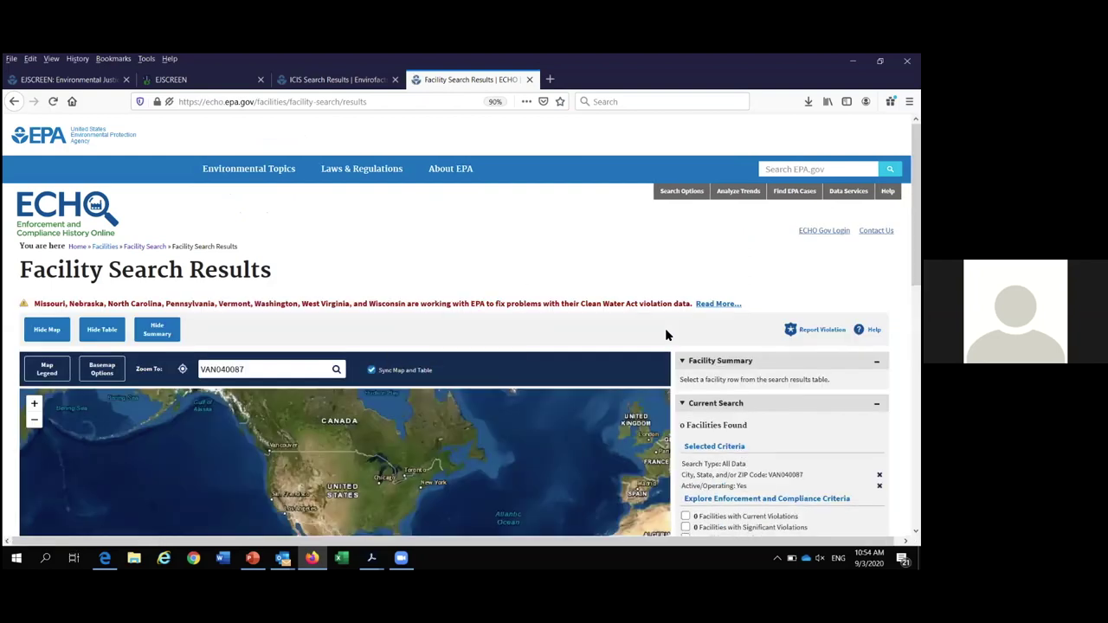
# - Review the Activity, Contacts and Permit Tracking sections of the ICIS report, and return to the ECHO facility search results
pyautogui.click(305, 80)
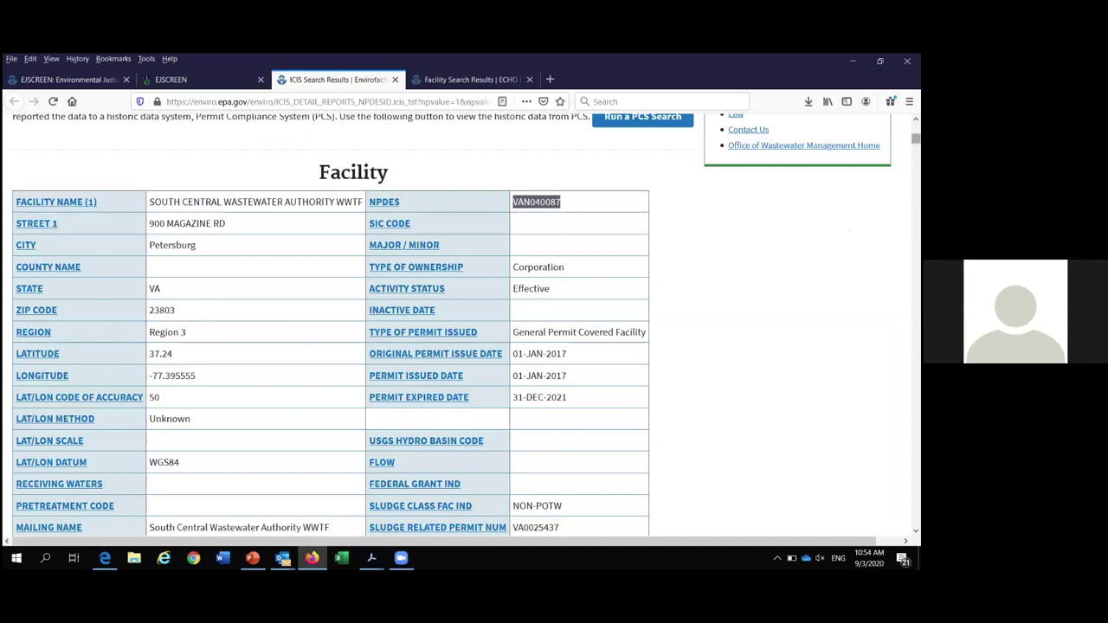
pyautogui.scroll(3, 467, 323)
pyautogui.scroll(-12, 467, 323)
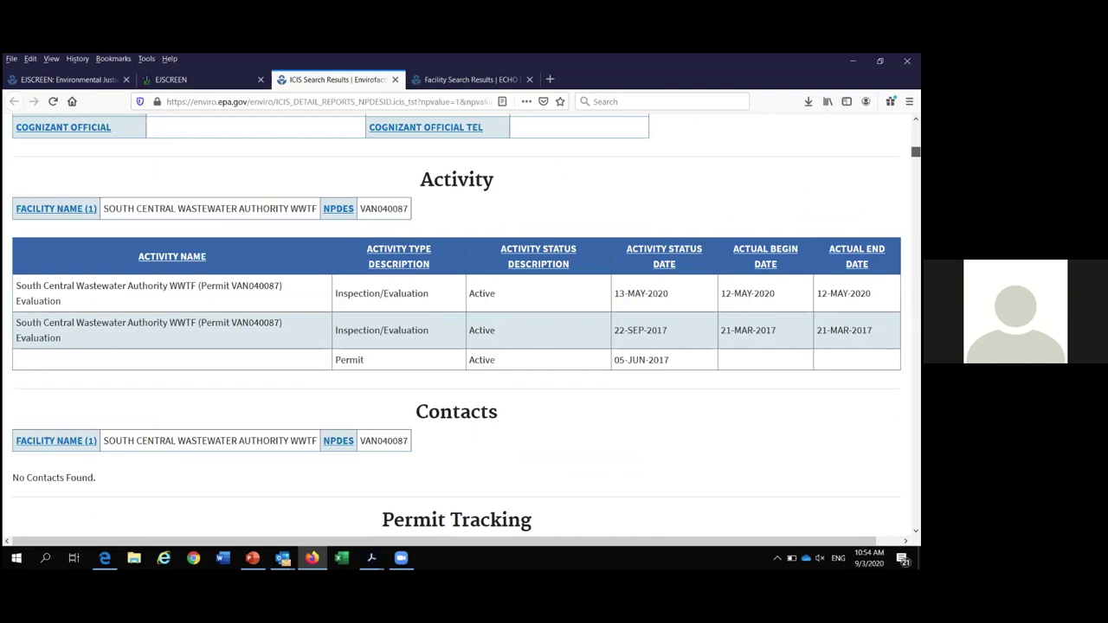
pyautogui.scroll(-1, 467, 323)
pyautogui.scroll(-4, 467, 323)
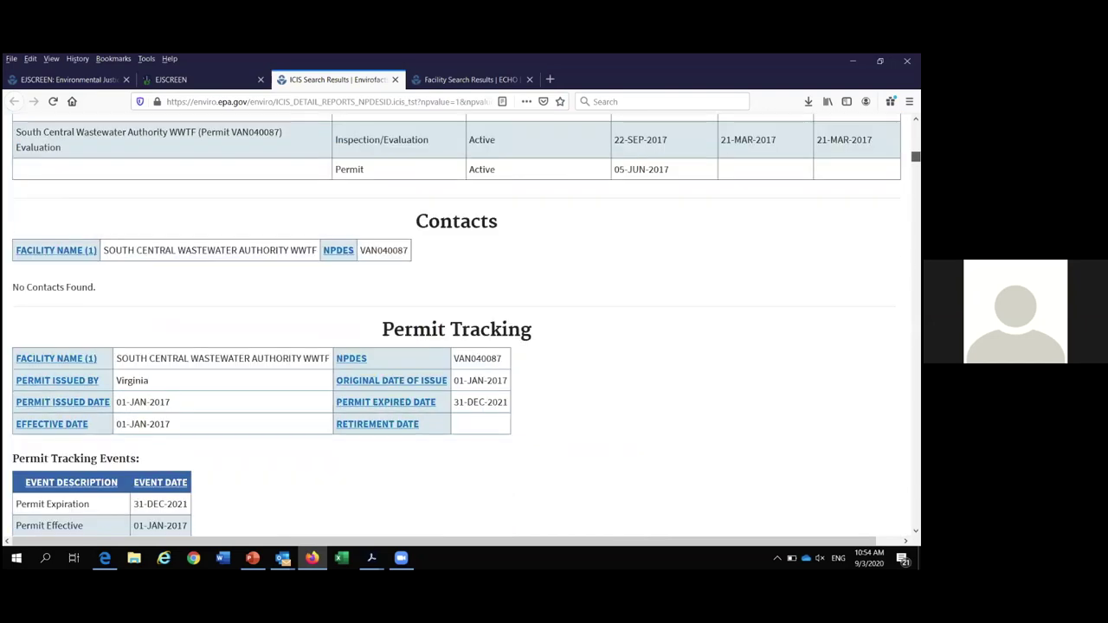
pyautogui.scroll(2, 467, 323)
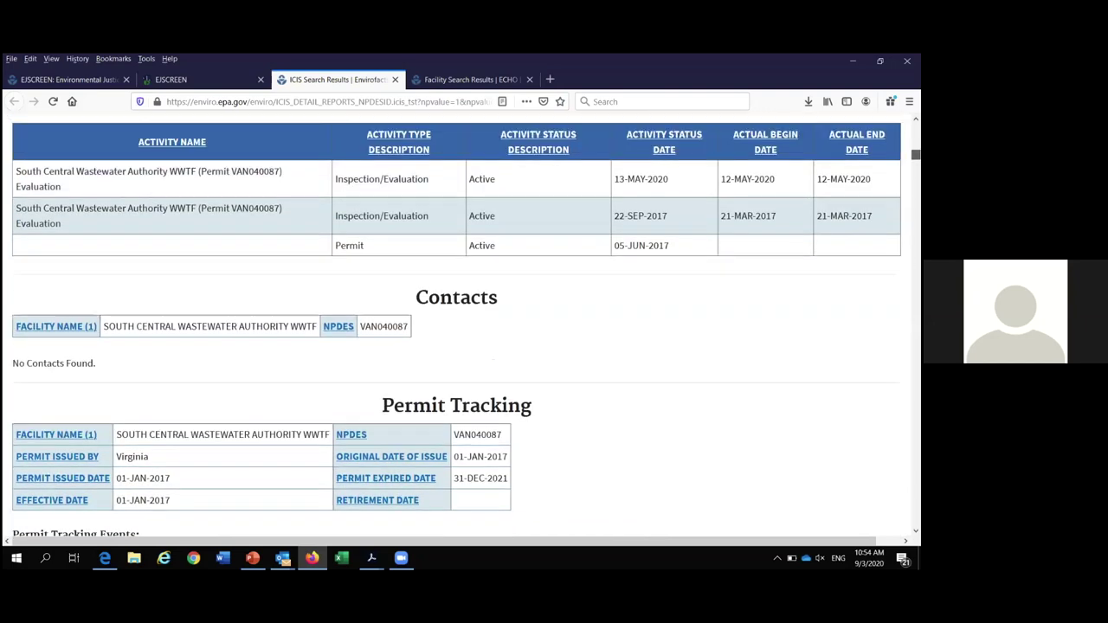
pyautogui.click(467, 80)
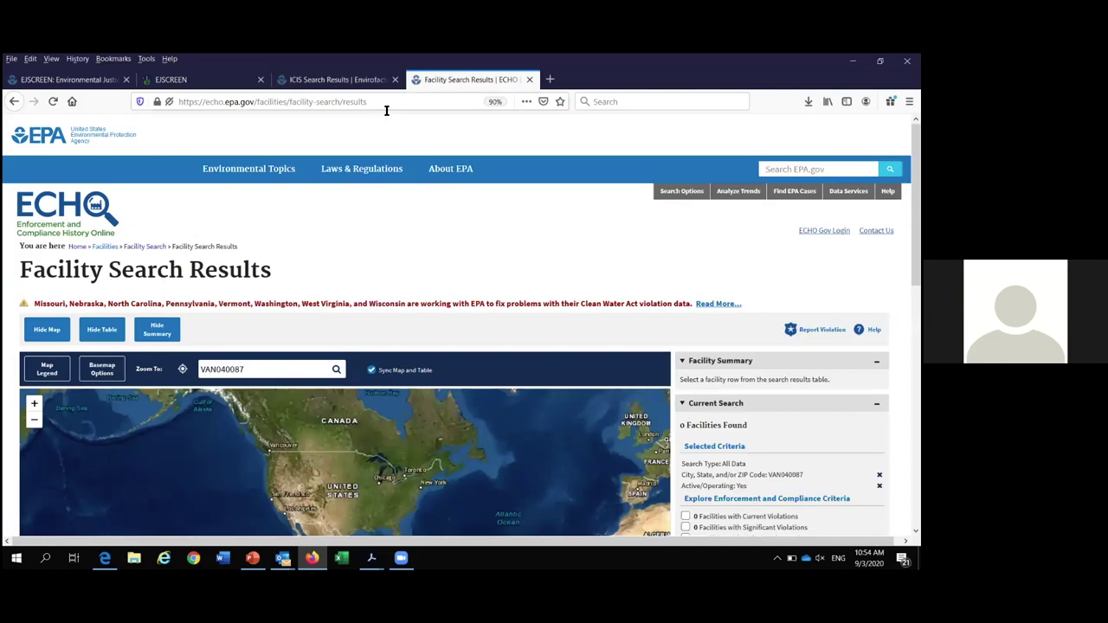
# - Examine the ICIS report from Permit Tracking through Outfalls/Pipe Schedules down to the Limits Report
pyautogui.click(300, 80)
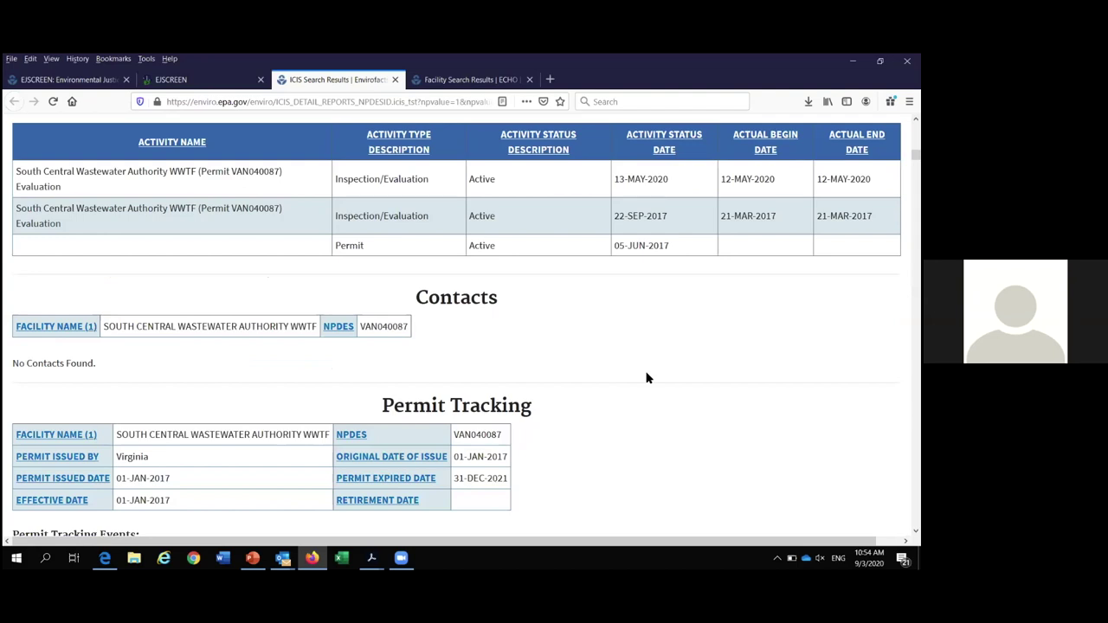
pyautogui.press('Down')
pyautogui.press('Down')
pyautogui.press('Down')
pyautogui.press('Down')
pyautogui.press('Down')
pyautogui.press('Down')
pyautogui.press('Down')
pyautogui.press('Down')
pyautogui.press('Down')
pyautogui.press('Down')
pyautogui.press('Down')
pyautogui.press('Down')
pyautogui.press('Down')
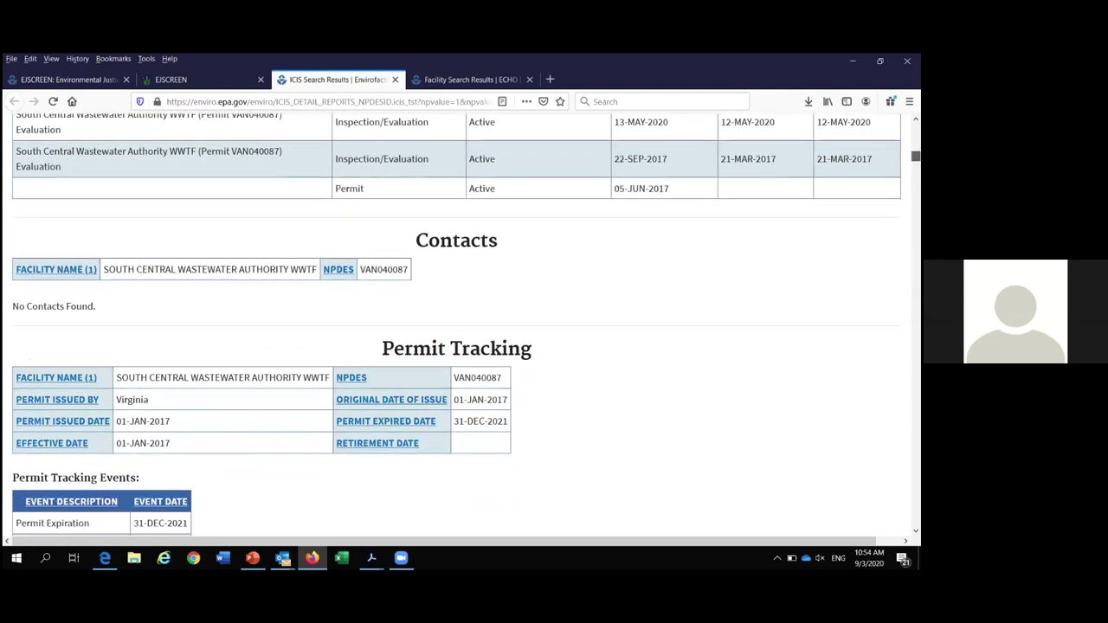
pyautogui.press('Down')
pyautogui.press('Down')
pyautogui.press('Down')
pyautogui.press('Down')
pyautogui.press('Down')
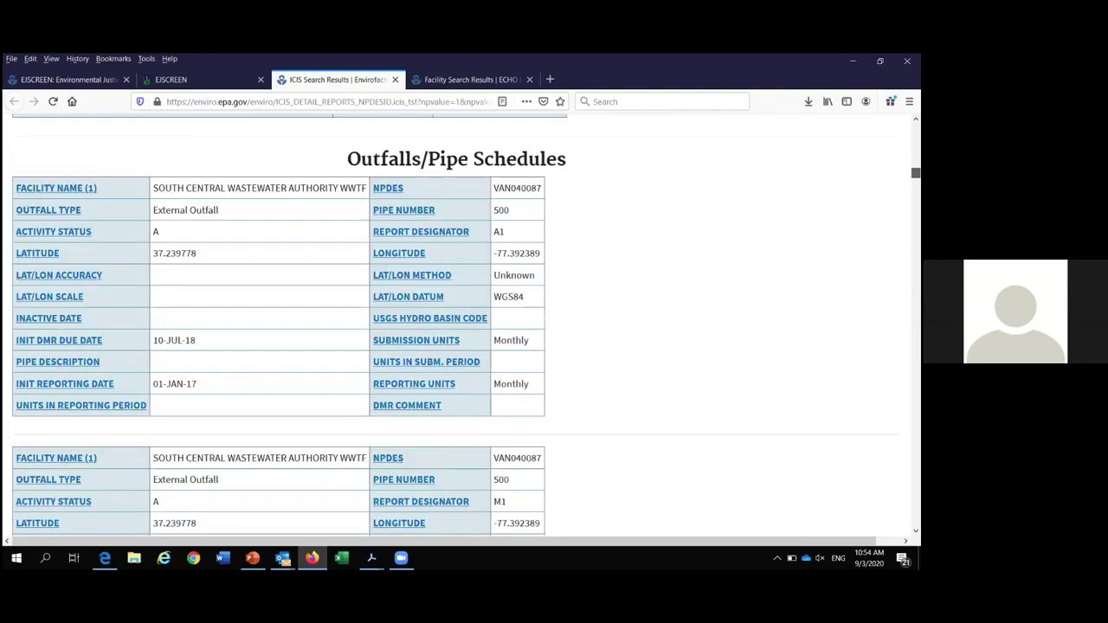
pyautogui.press('Down')
pyautogui.press('Down')
pyautogui.press('Down')
pyautogui.press('Down')
pyautogui.press('Down')
pyautogui.press('Down')
pyautogui.press('Down')
pyautogui.press('Down')
pyautogui.press('Down')
pyautogui.press('Down')
pyautogui.press('Down')
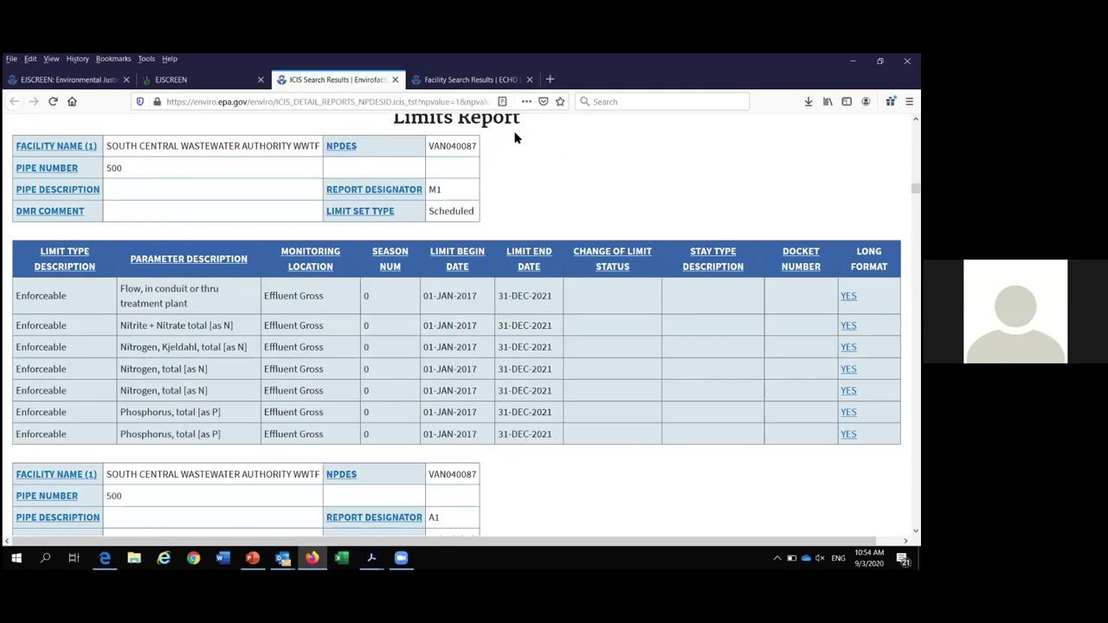
# - Return to the EJSCREEN map, close the Water dischargers record and remove the Sites reporting to EPA layer
pyautogui.hotkey('ctrl', 'shift', 'Tab')
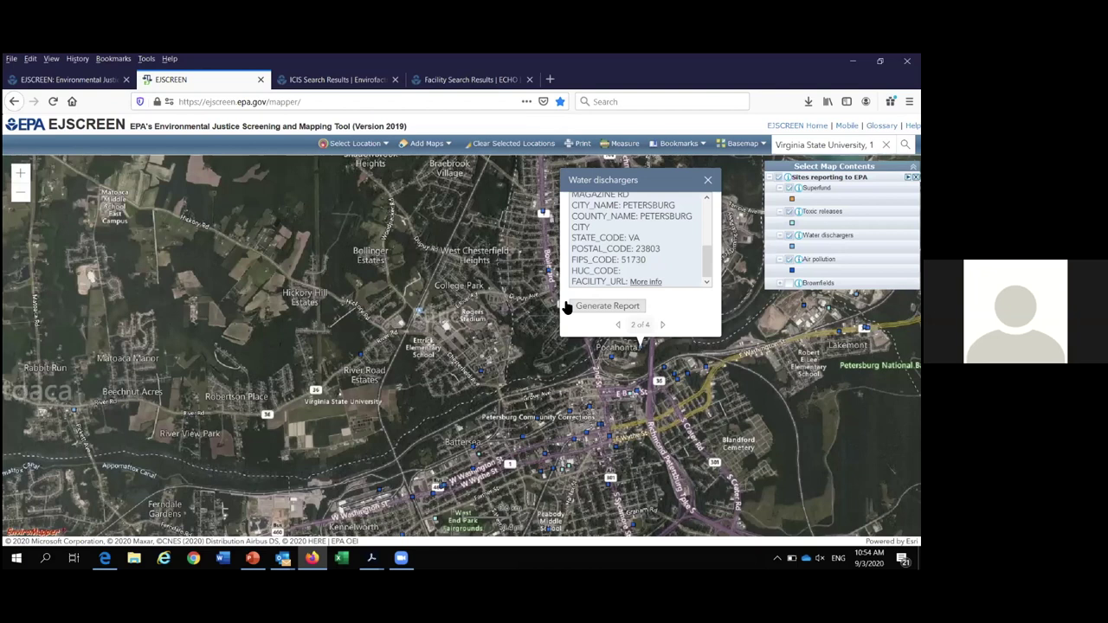
pyautogui.click(708, 180)
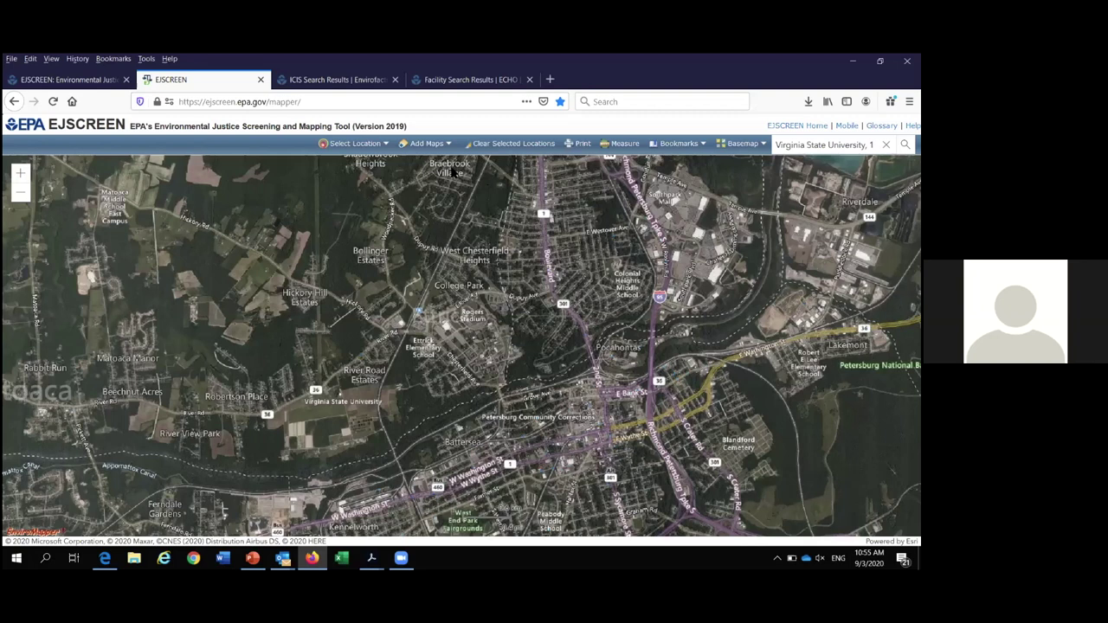
# - Add an EJSCREEN map of the Lead Paint Indicator from the Environmental Indicators, compared to the US
pyautogui.click(423, 150)
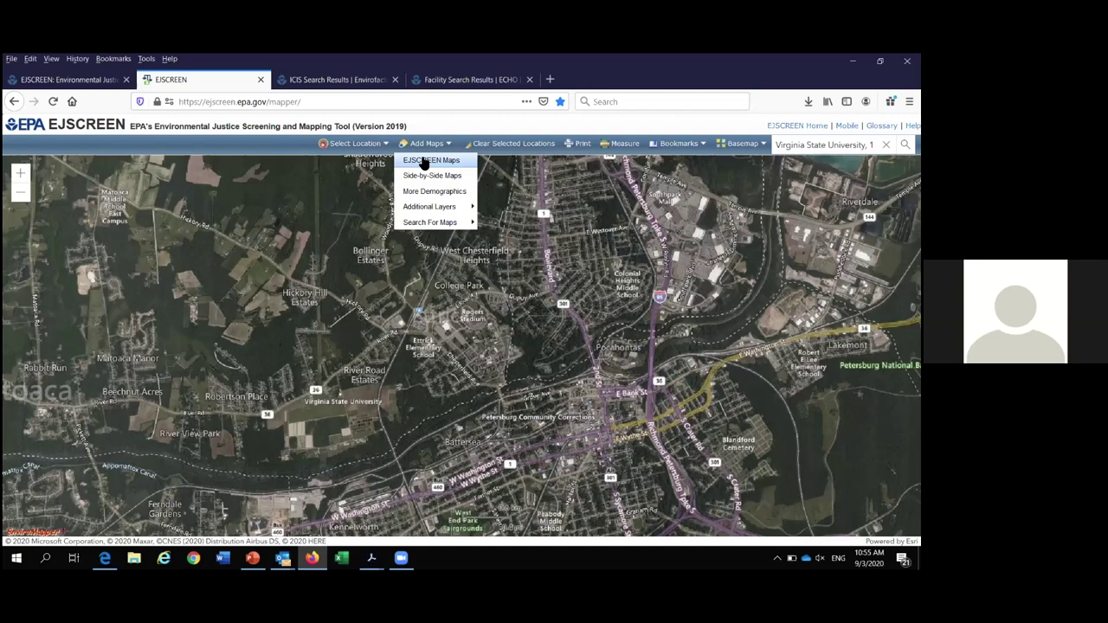
pyautogui.click(425, 164)
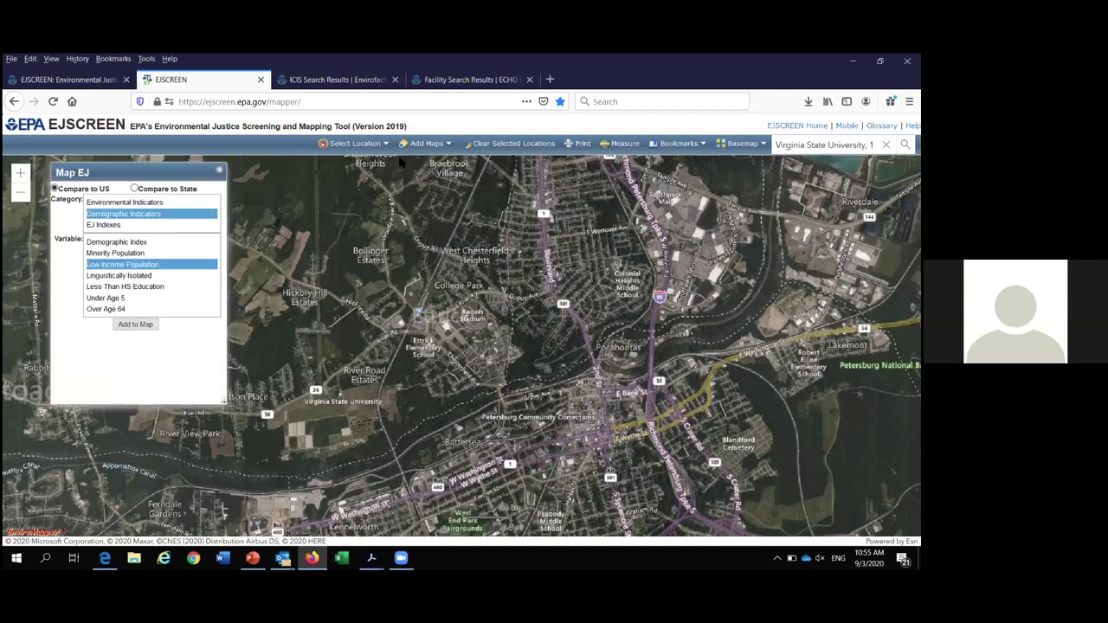
pyautogui.click(110, 204)
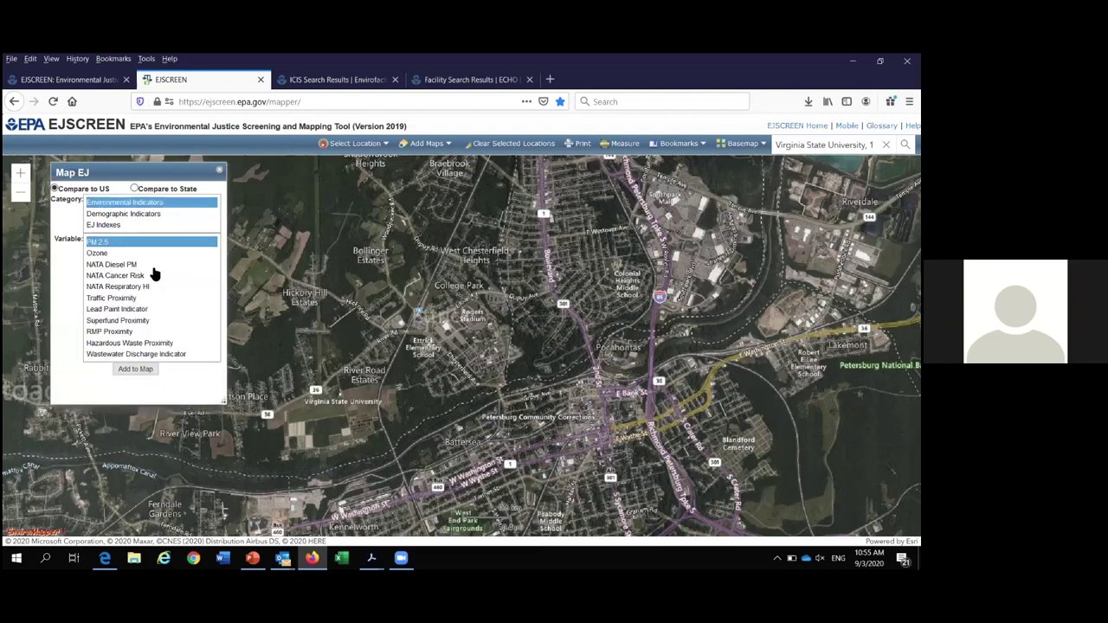
pyautogui.click(97, 309)
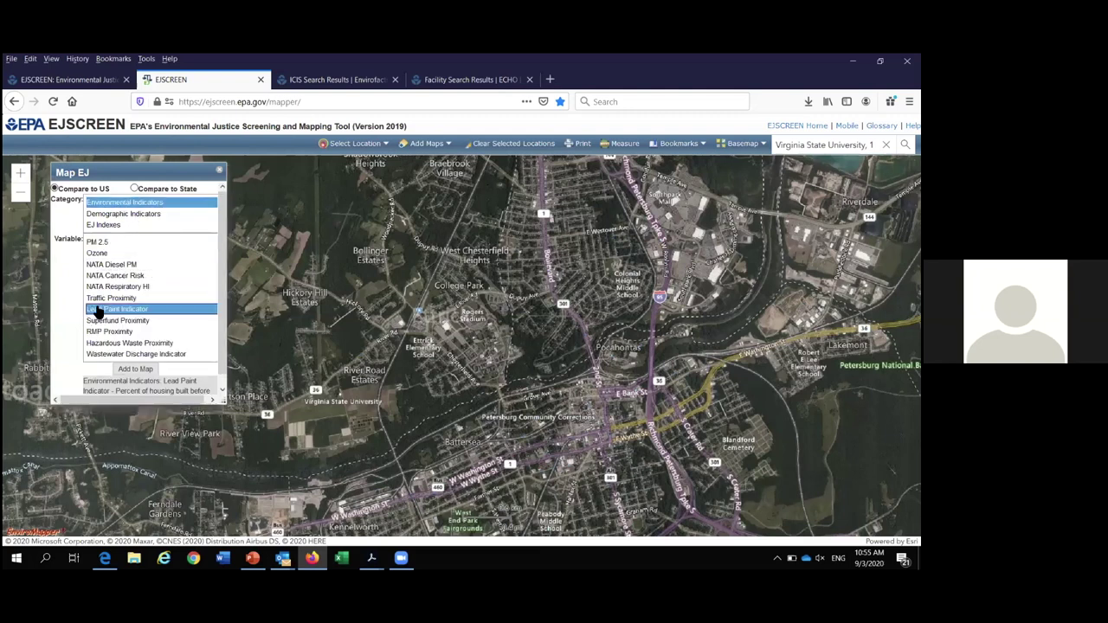
pyautogui.click(112, 205)
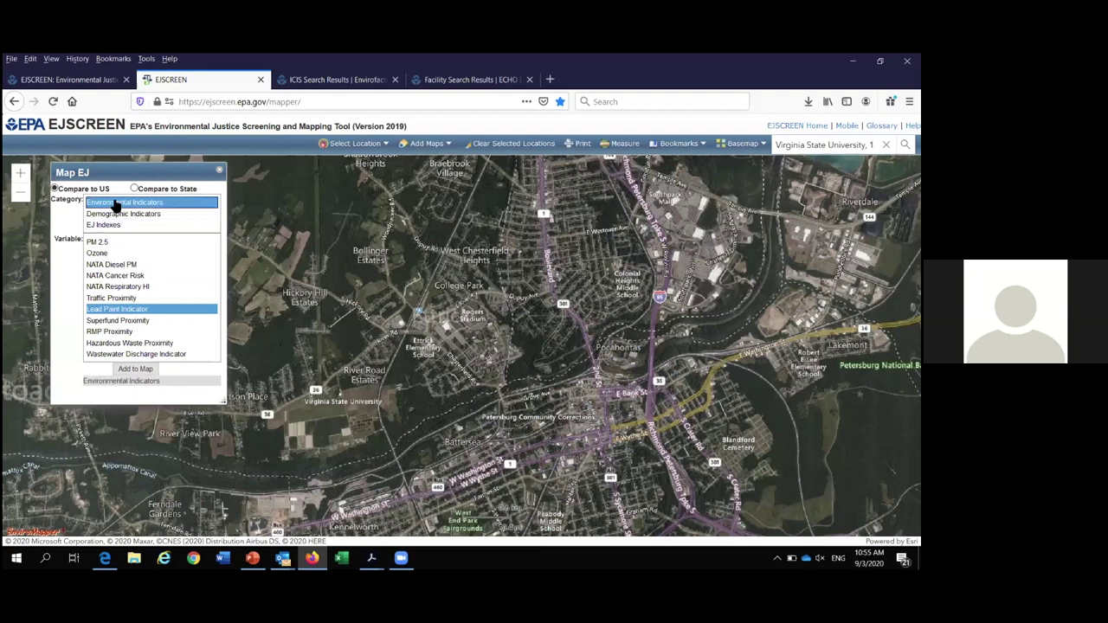
pyautogui.click(112, 299)
pyautogui.click(122, 369)
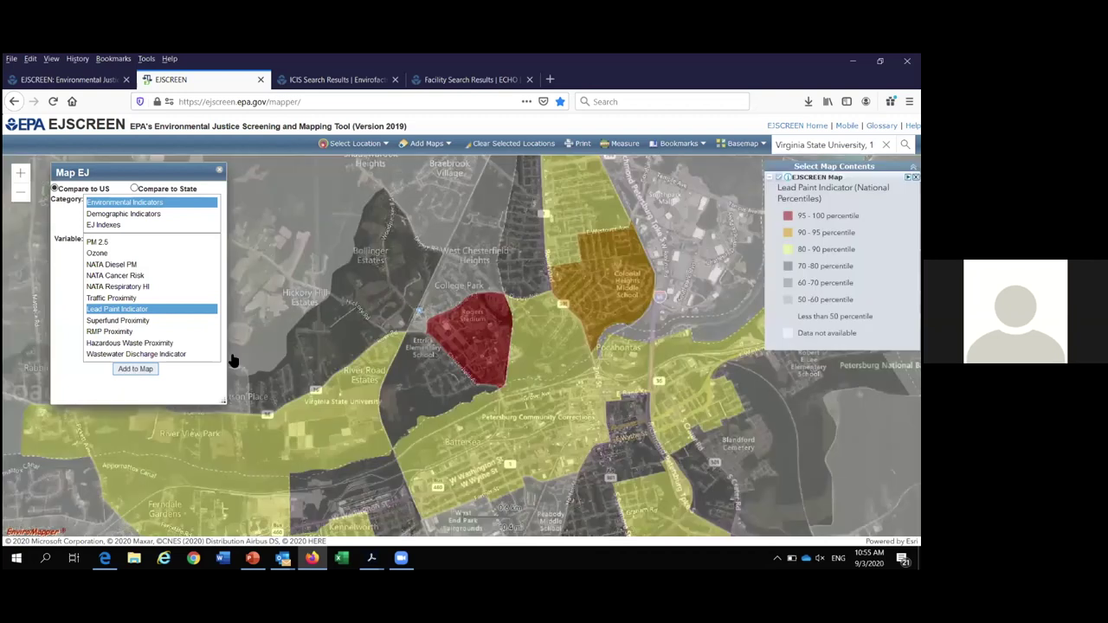
# - Map the EJ Index for the Lead Paint Indicator, compared to the US
pyautogui.click(102, 204)
pyautogui.moveTo(108, 227)
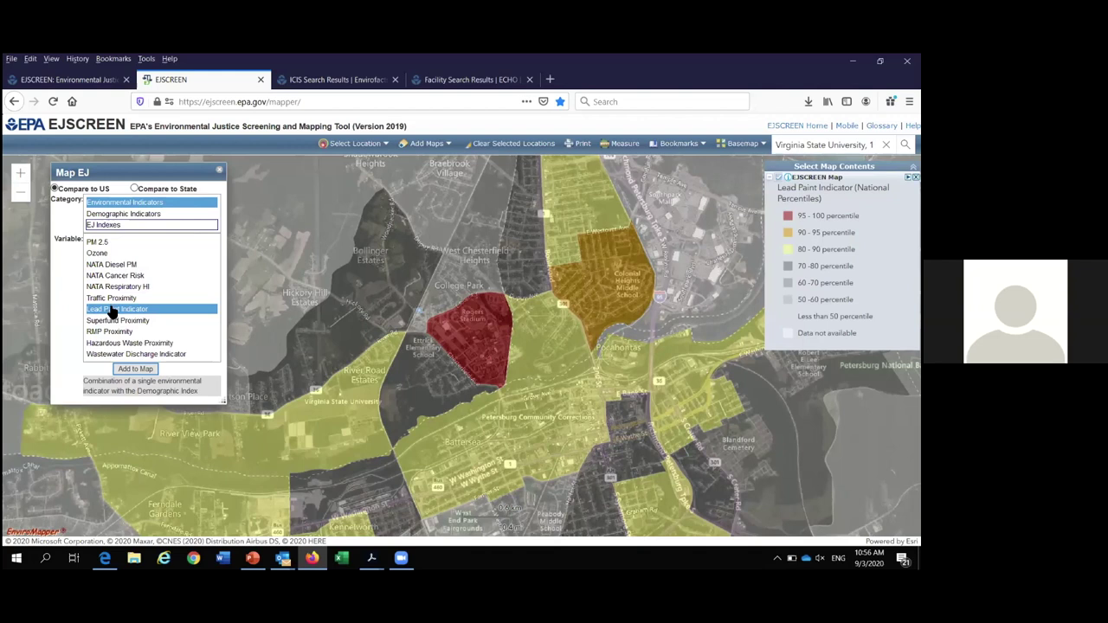
pyautogui.click(127, 370)
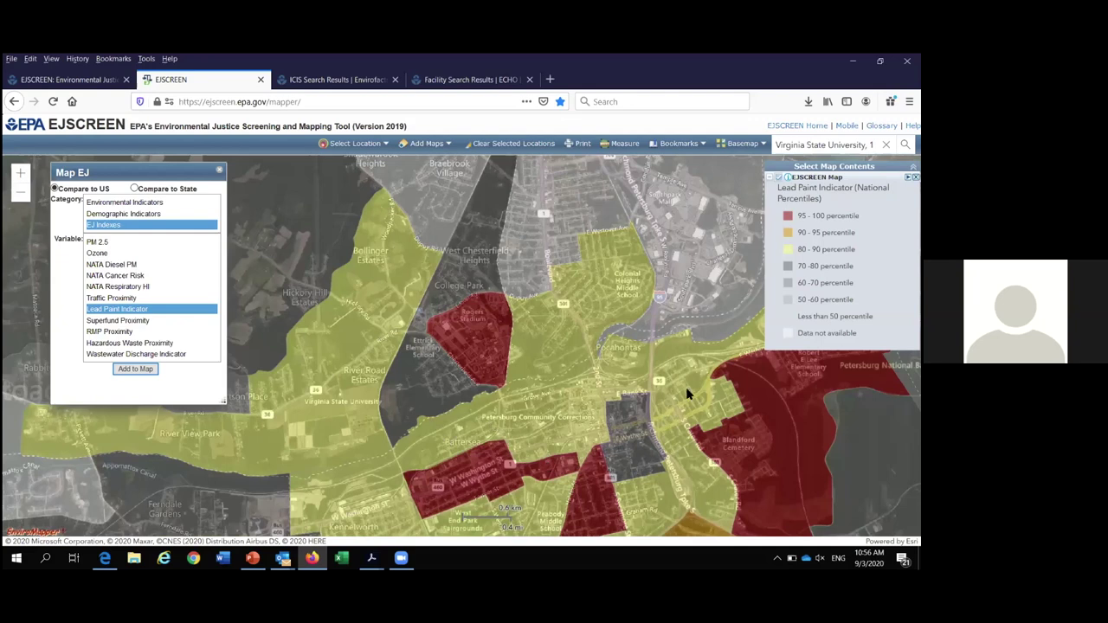
# - Map the EJ Index for RMP Proximity, keeping the comparison to the US
pyautogui.click(134, 265)
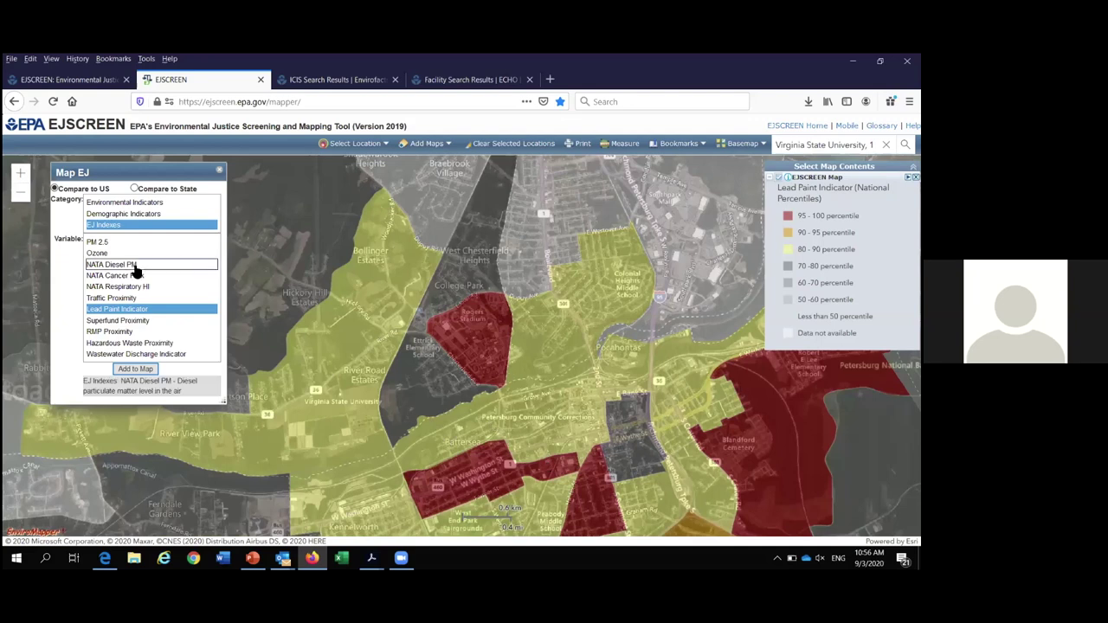
pyautogui.click(113, 333)
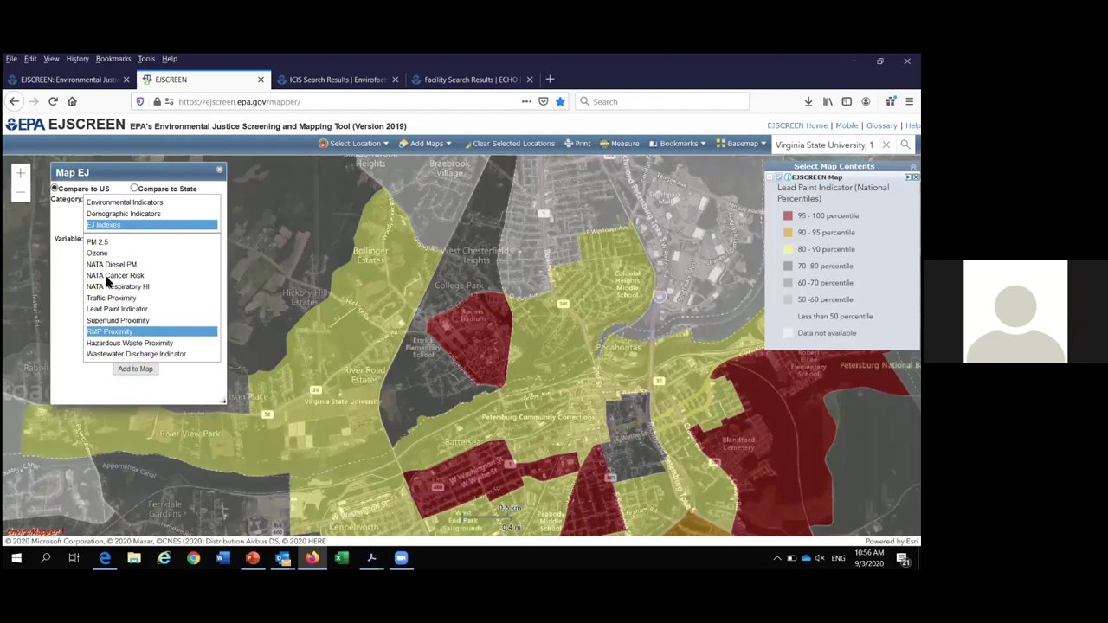
pyautogui.click(110, 225)
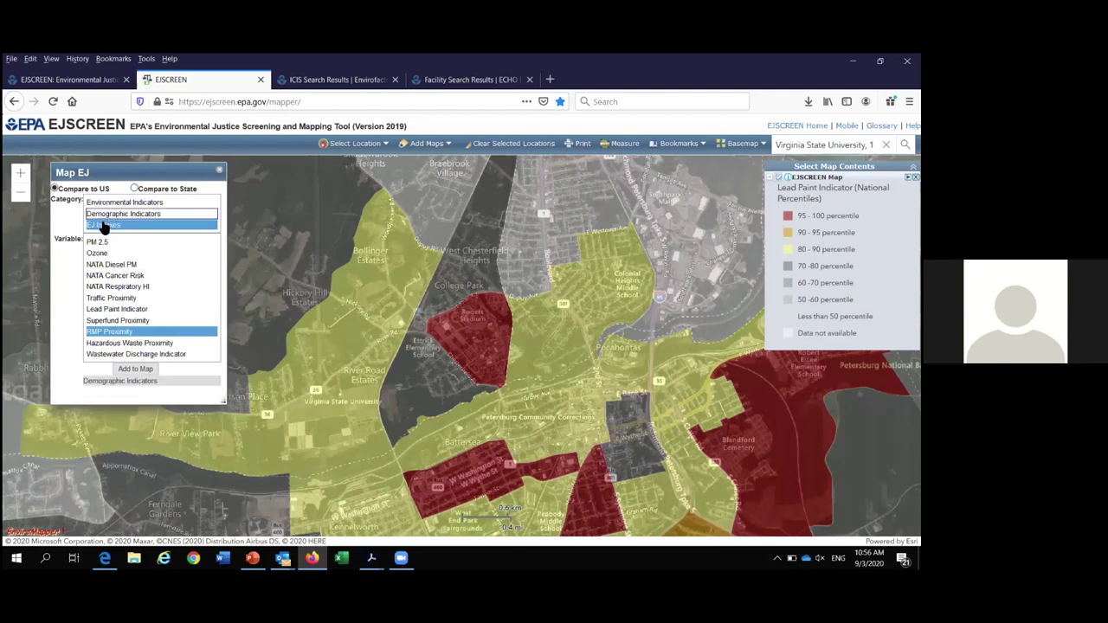
pyautogui.click(129, 371)
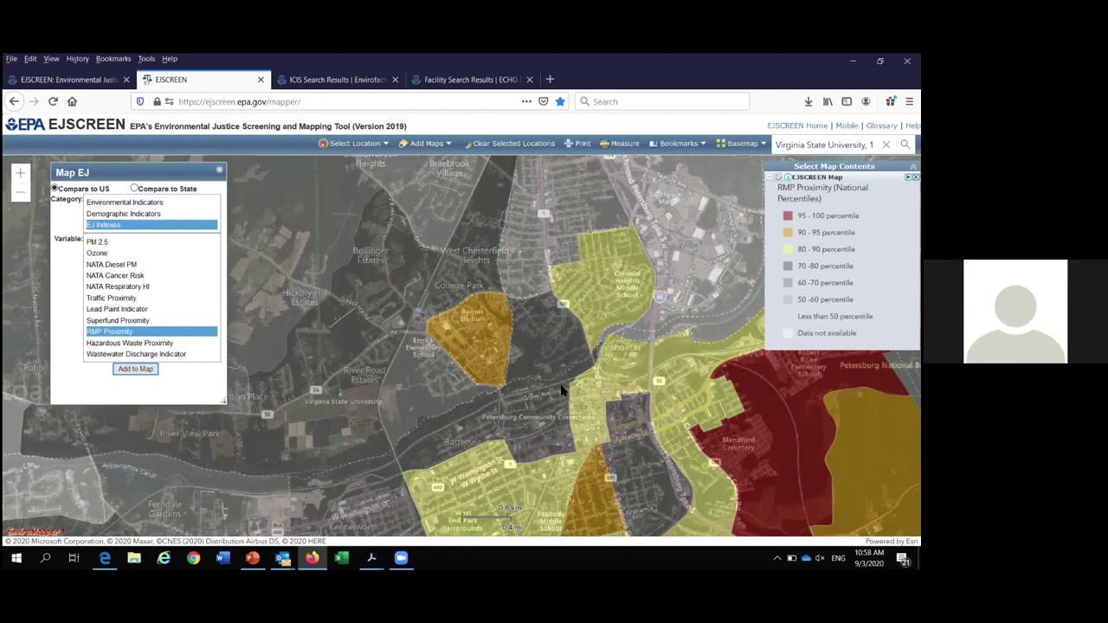
# - Remap the RMP Proximity EJ Index compared to the state, and close the Map EJ window
pyautogui.click(97, 189)
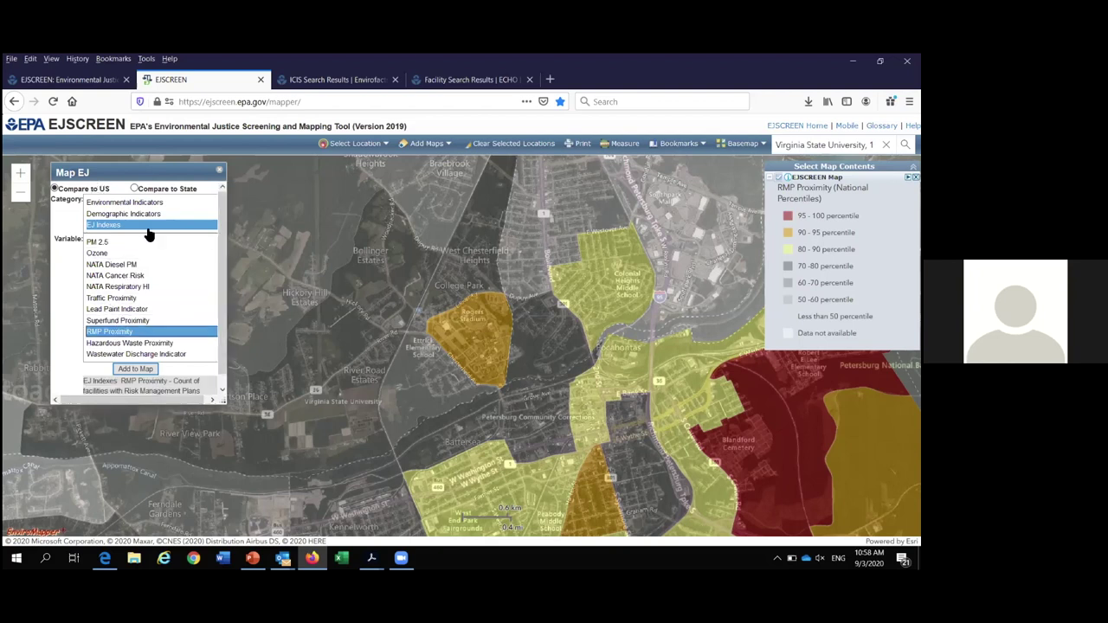
pyautogui.click(134, 189)
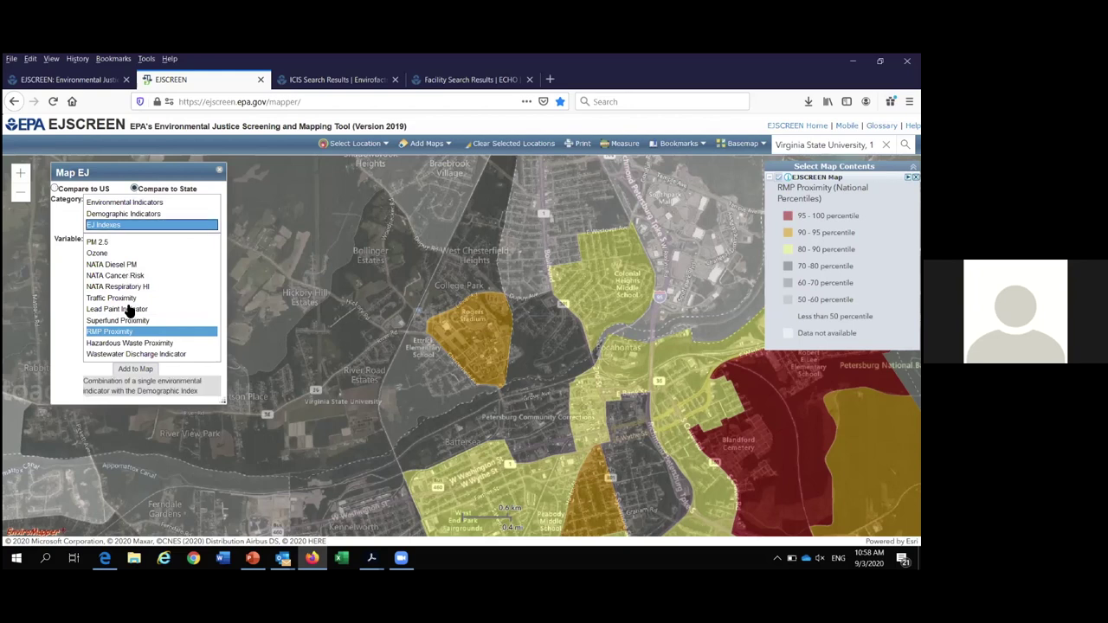
pyautogui.click(134, 370)
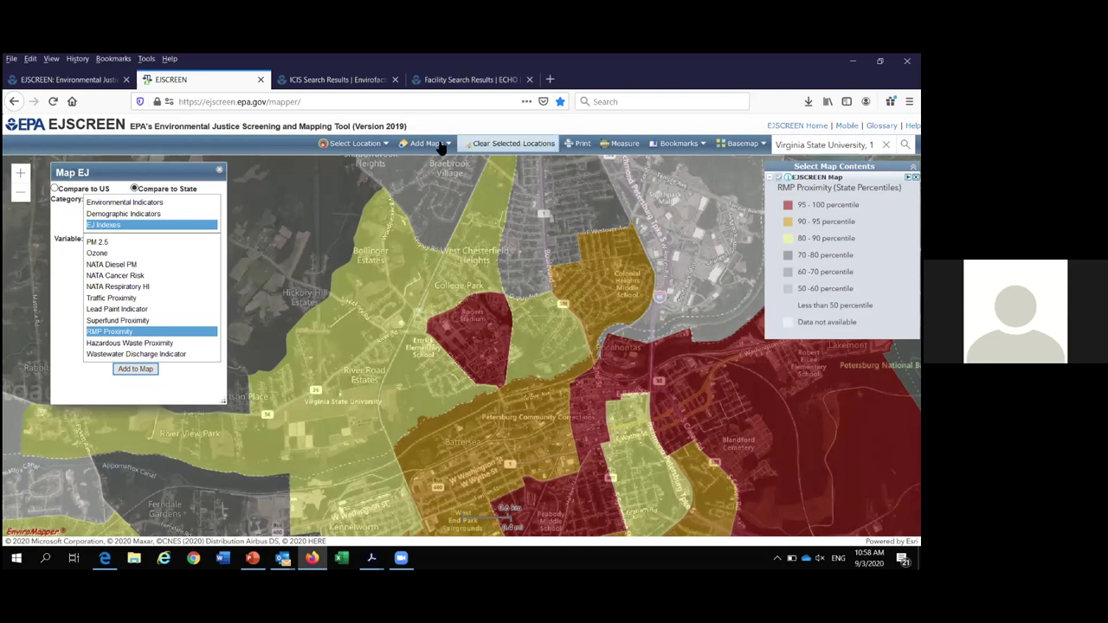
pyautogui.click(220, 174)
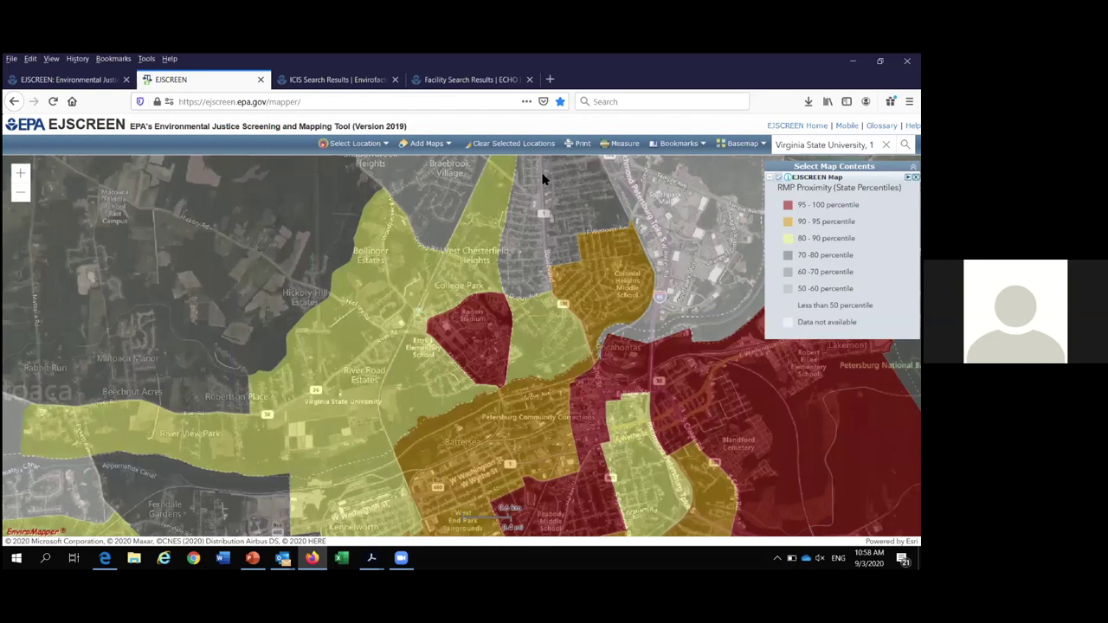
# - Open the side-by-side map comparison and set its first map to the EJ Index for RMP Proximity, compared to the US
pyautogui.click(442, 149)
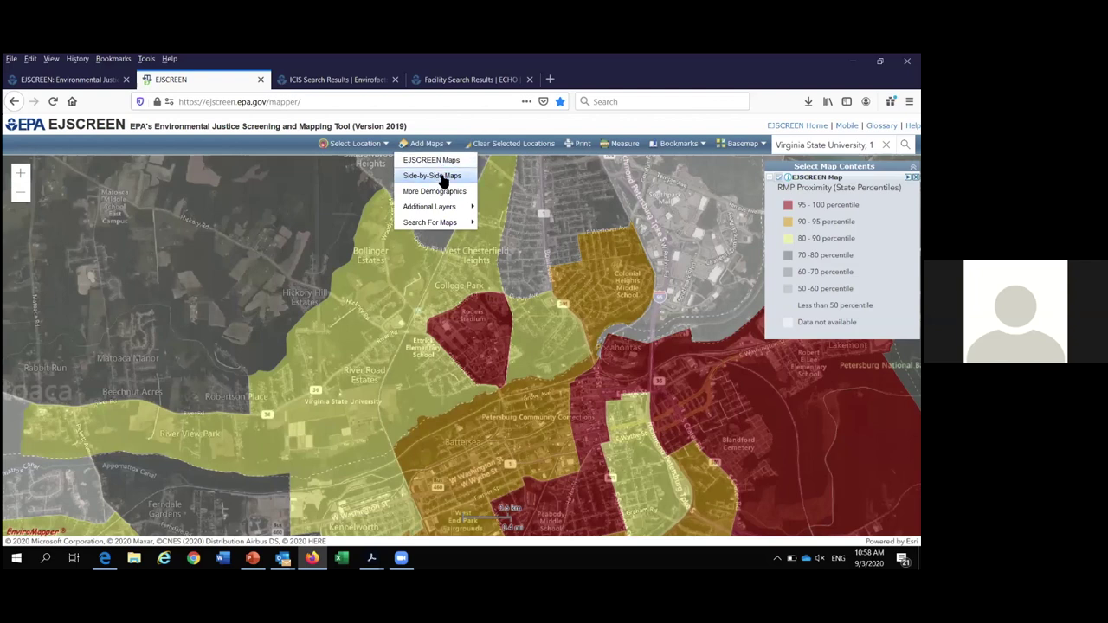
pyautogui.click(442, 178)
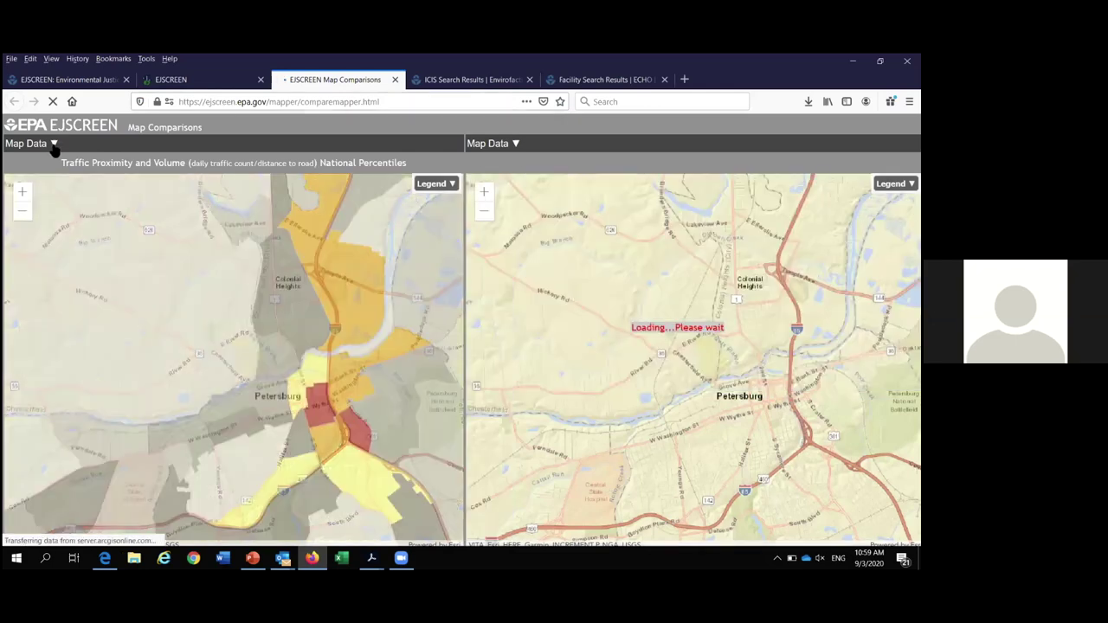
pyautogui.click(52, 145)
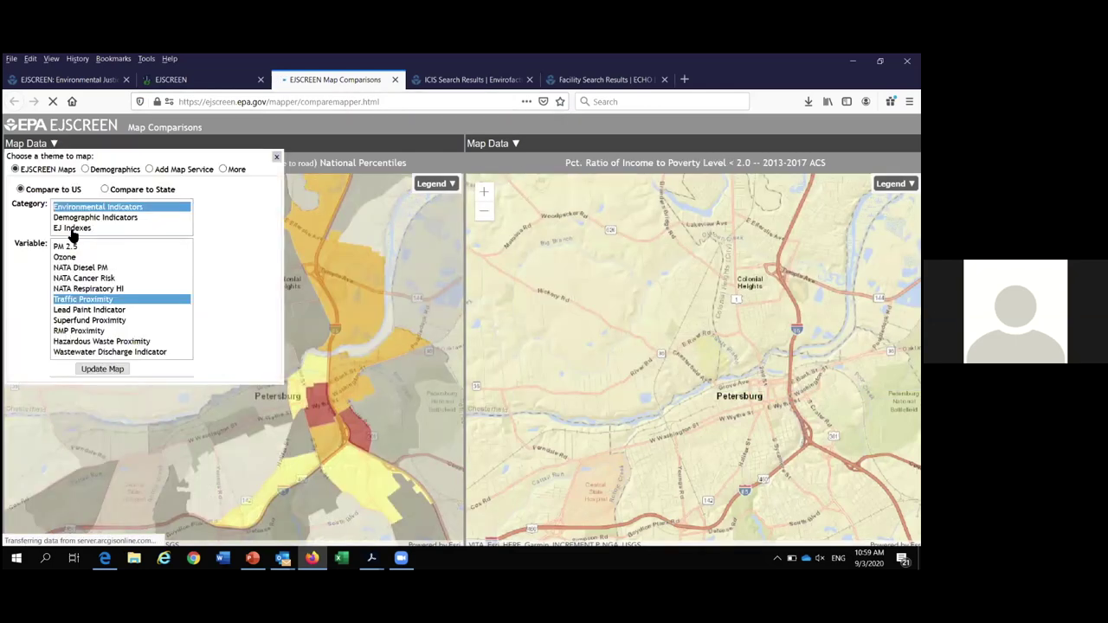
pyautogui.click(72, 229)
pyautogui.click(79, 331)
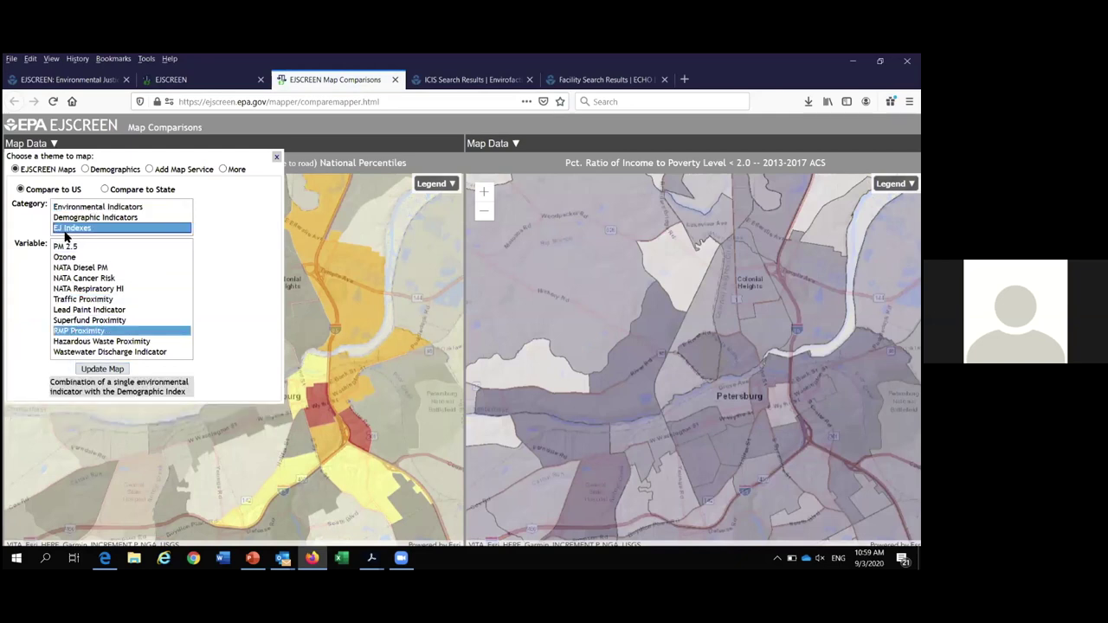
pyautogui.click(102, 370)
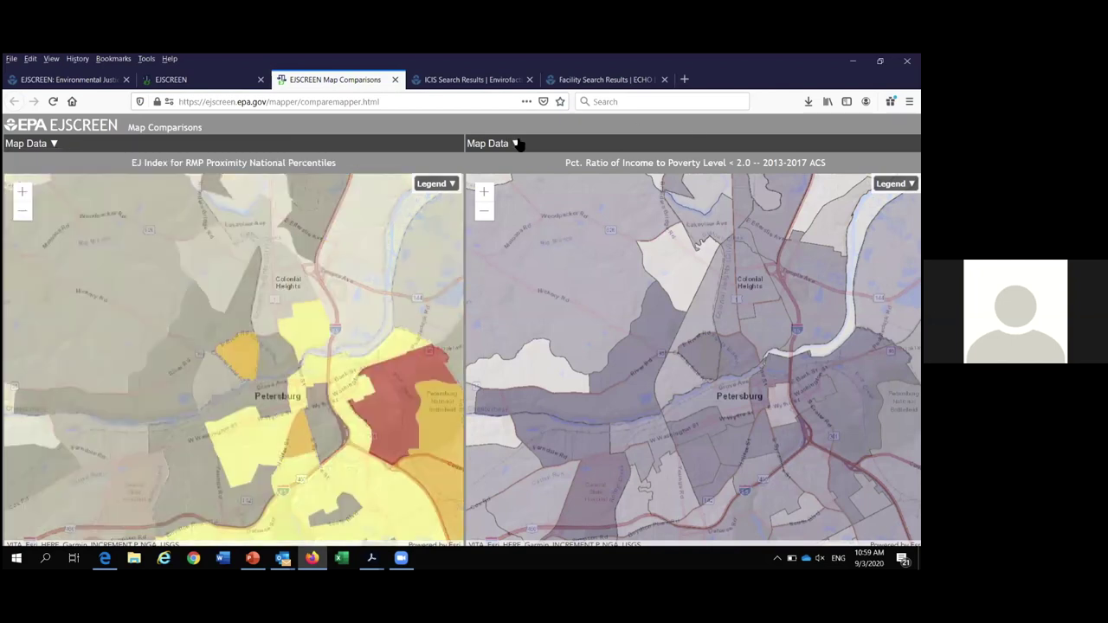
# - Set the second comparison map to the EJ Index for RMP Proximity, compared to the state, and close the comparison page after viewing it
pyautogui.click(517, 144)
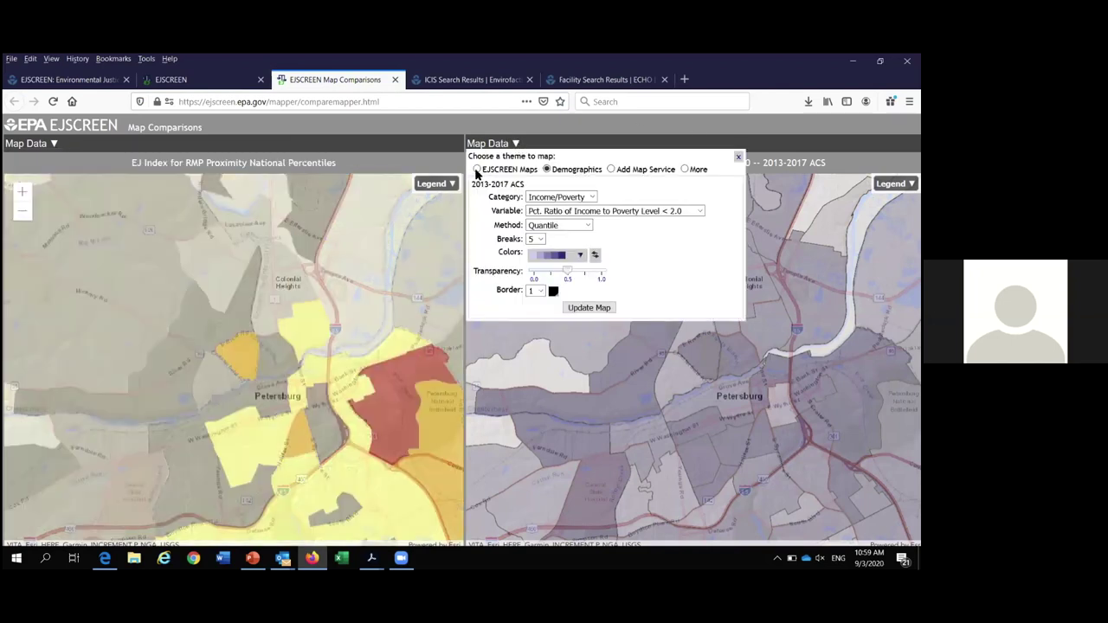
pyautogui.click(506, 169)
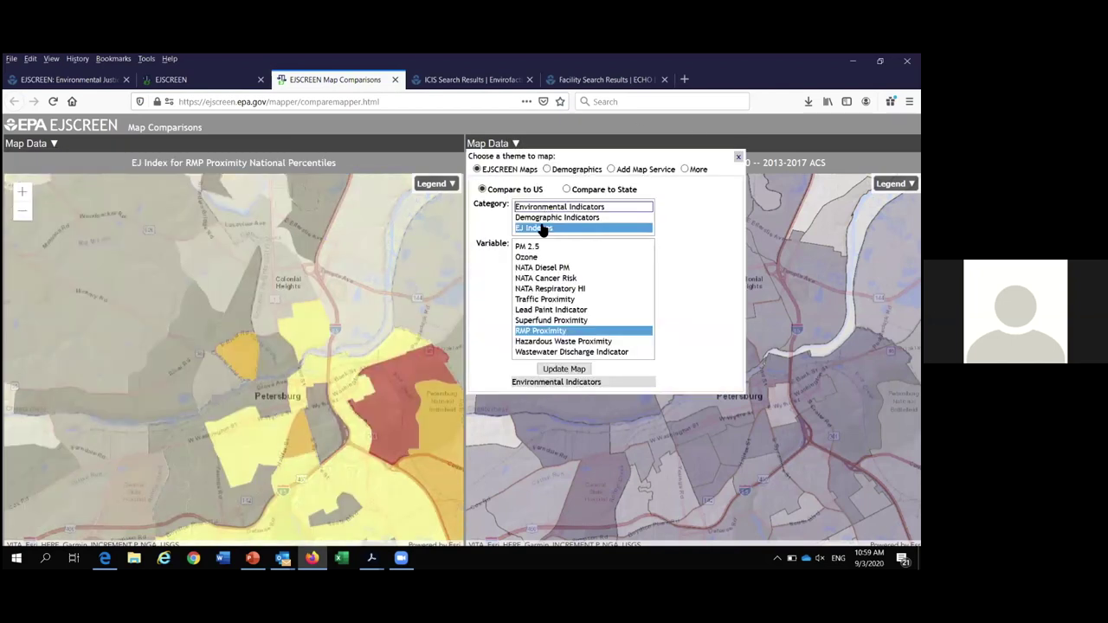
pyautogui.click(570, 191)
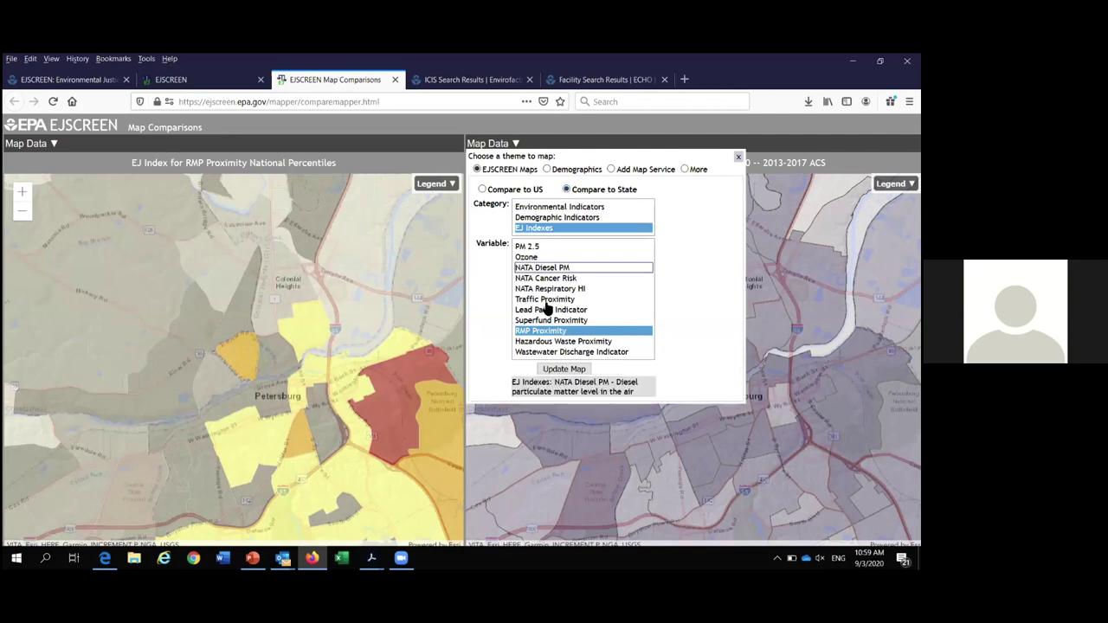
pyautogui.click(555, 370)
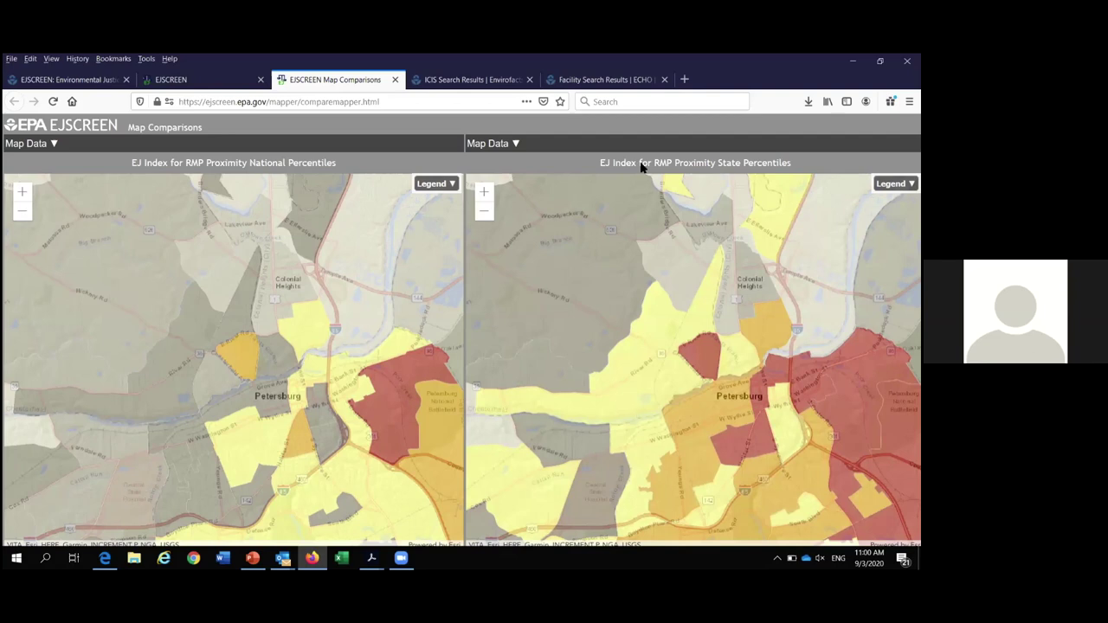
pyautogui.click(394, 79)
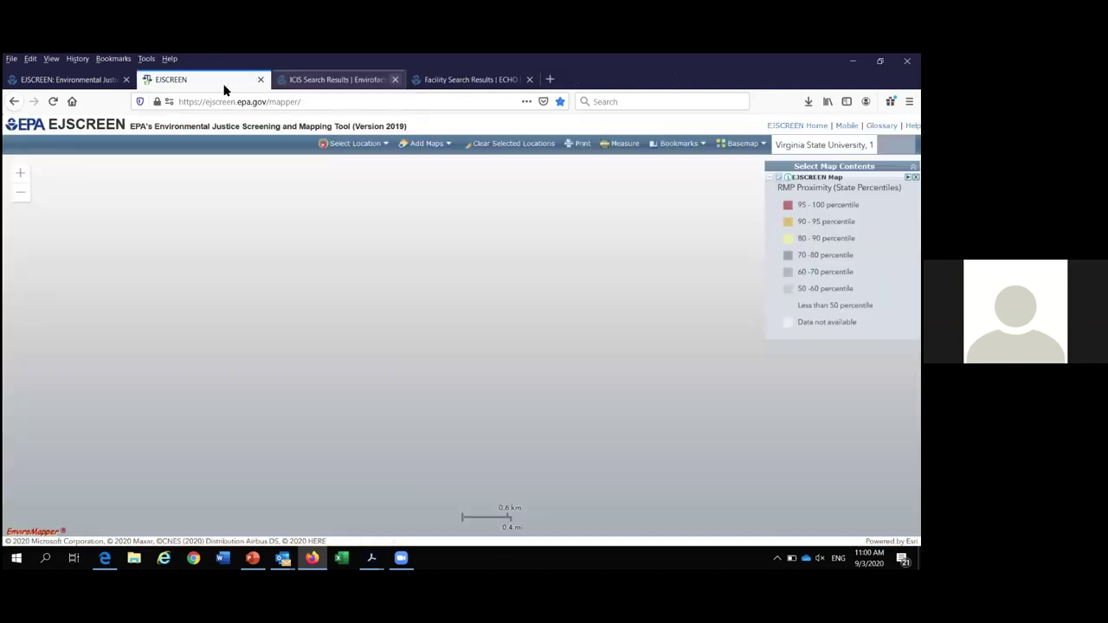
# - Add a 2013-2017 ACS thematic map of Pct. Linguistically Isolated Households and check the values of the dark red block group in Petersburg
pyautogui.click(426, 142)
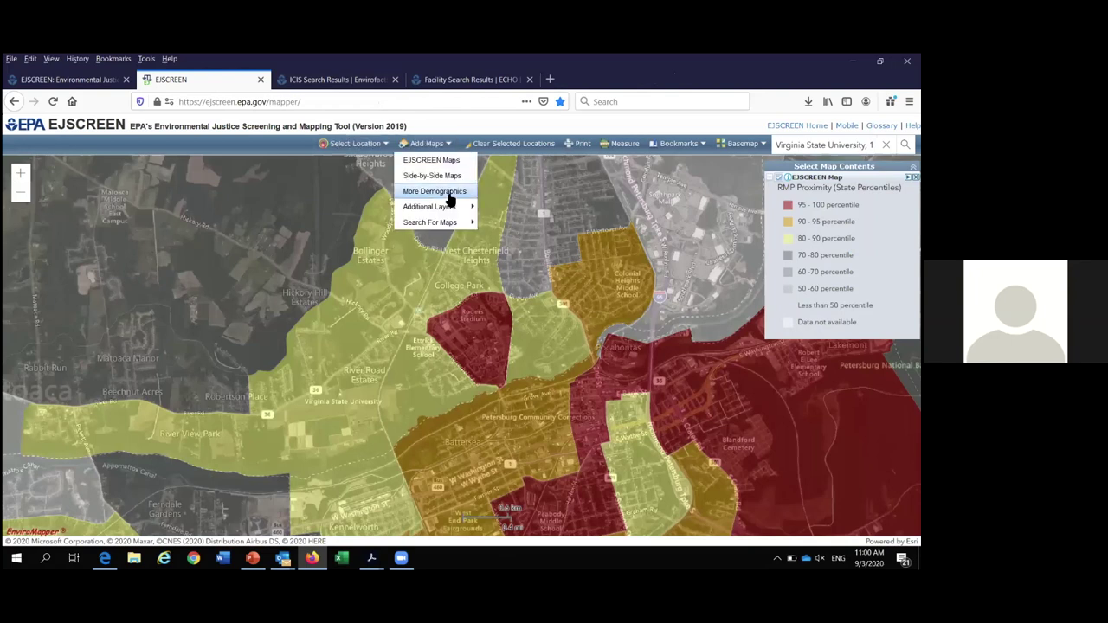
pyautogui.click(447, 192)
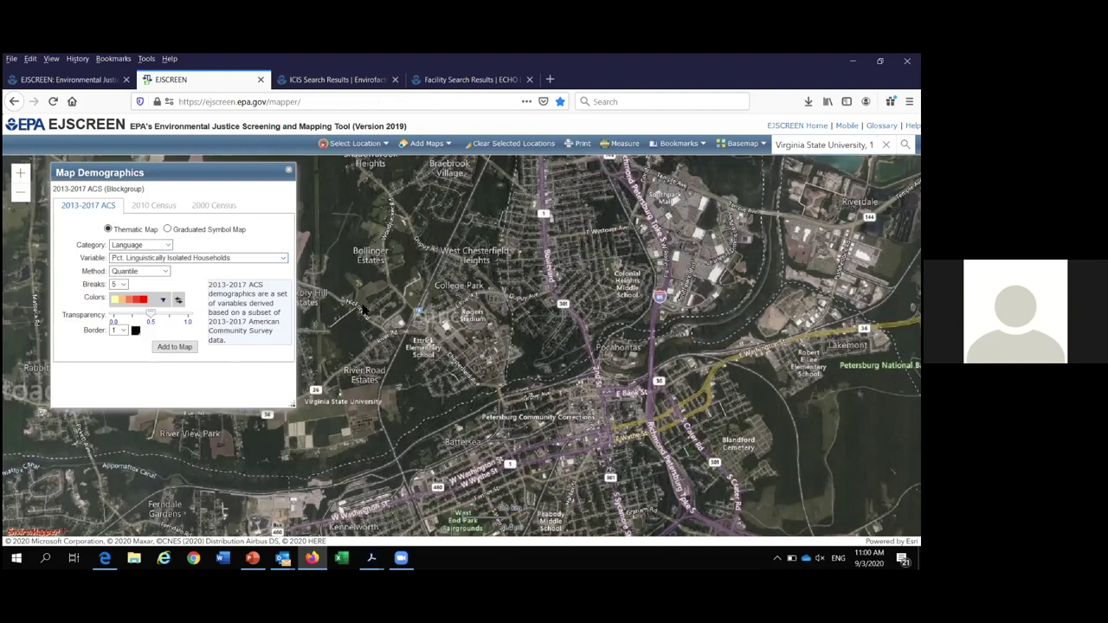
pyautogui.click(159, 349)
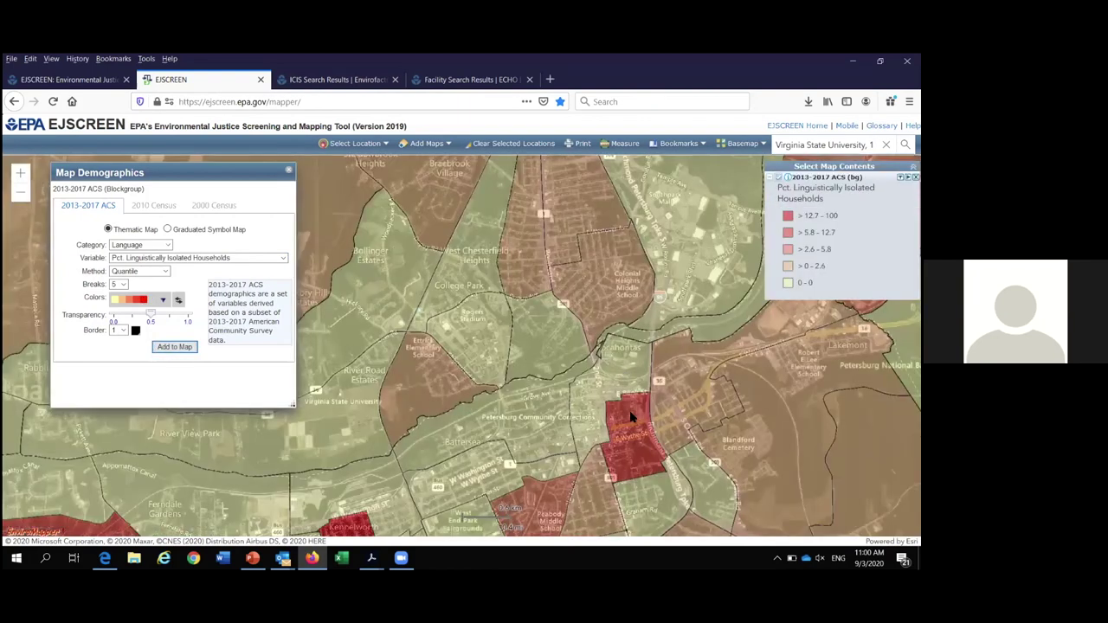
pyautogui.click(638, 429)
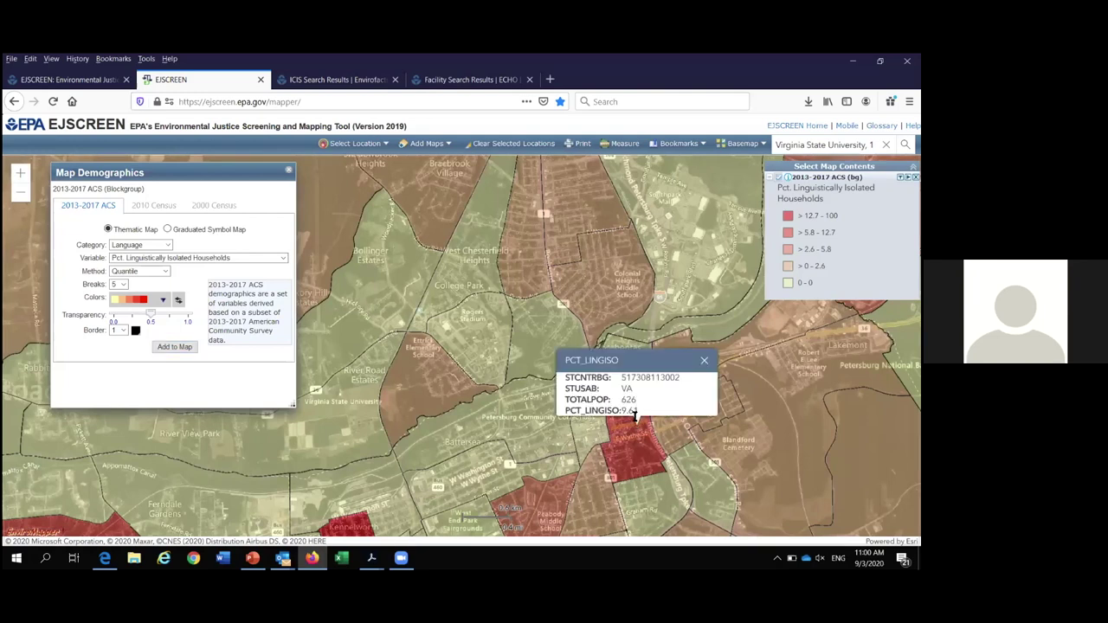
pyautogui.click(704, 360)
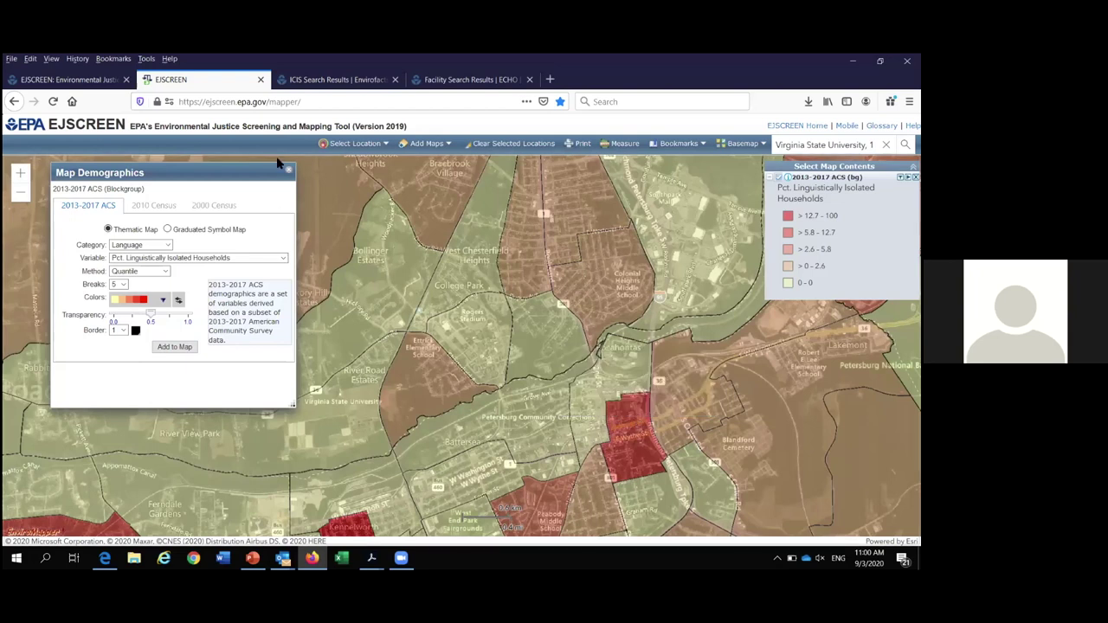
# - Select the dark red Petersburg census block group on the map, view its chart and report options, and close the location selection
pyautogui.click(346, 144)
pyautogui.click(347, 160)
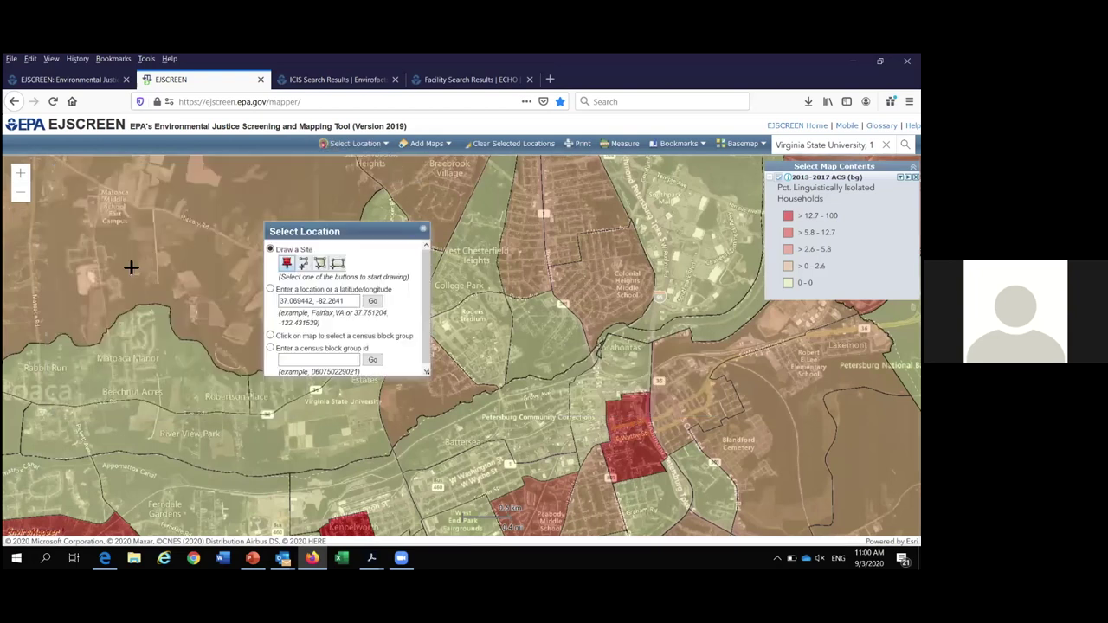
pyautogui.click(643, 451)
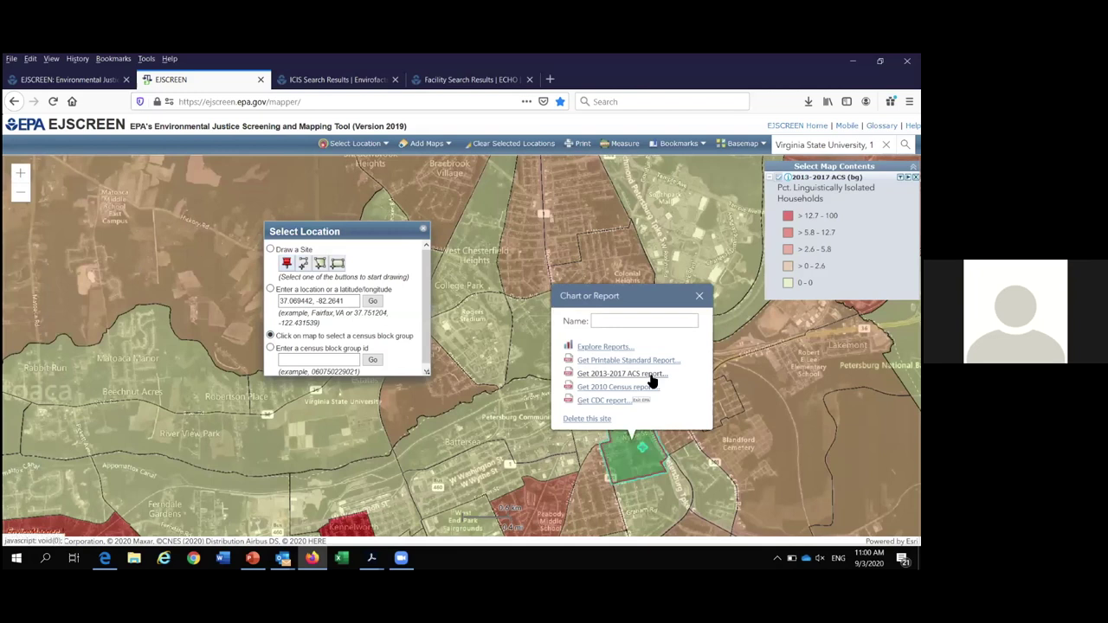
pyautogui.click(700, 299)
pyautogui.click(423, 228)
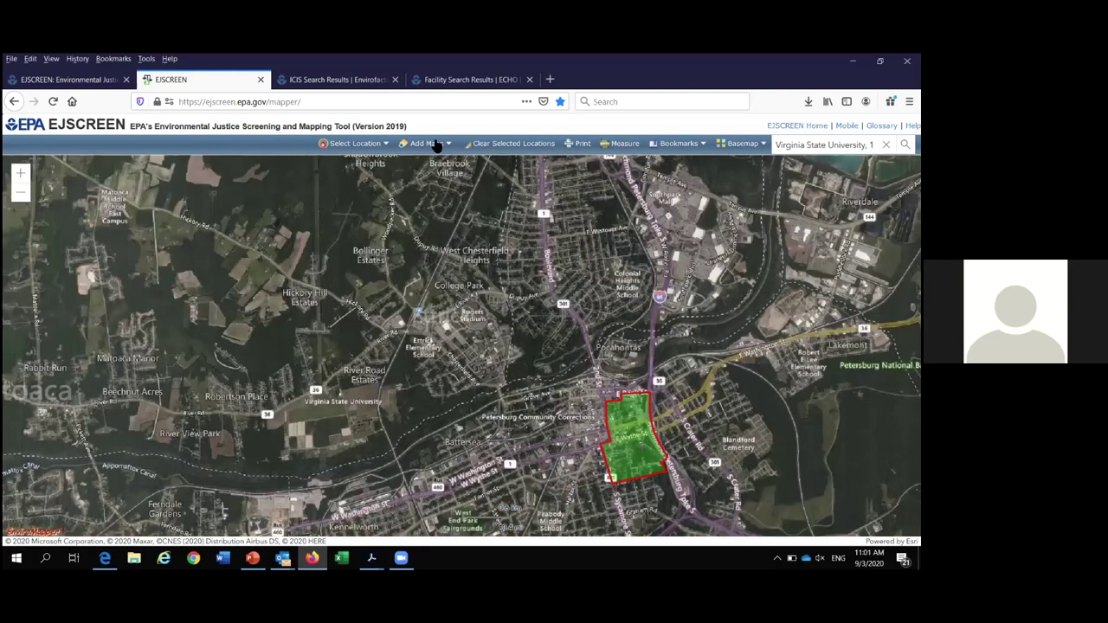
# - Reopen the demographics mapping options, review the available 2013-2017 ACS categories, and close them without adding a map
pyautogui.click(427, 143)
pyautogui.click(433, 200)
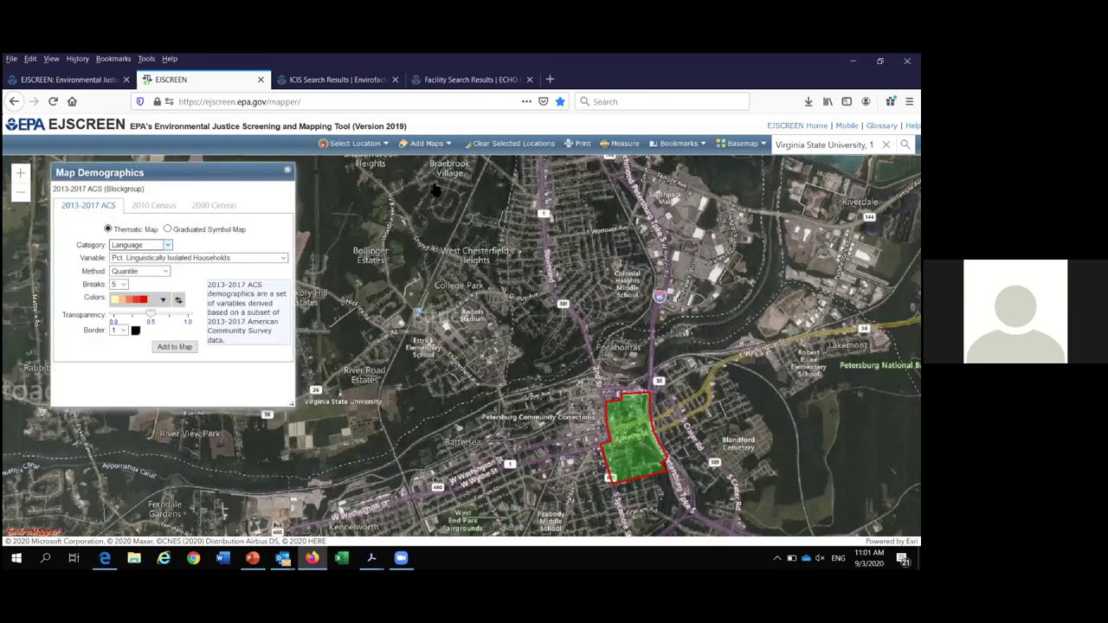
pyautogui.click(426, 143)
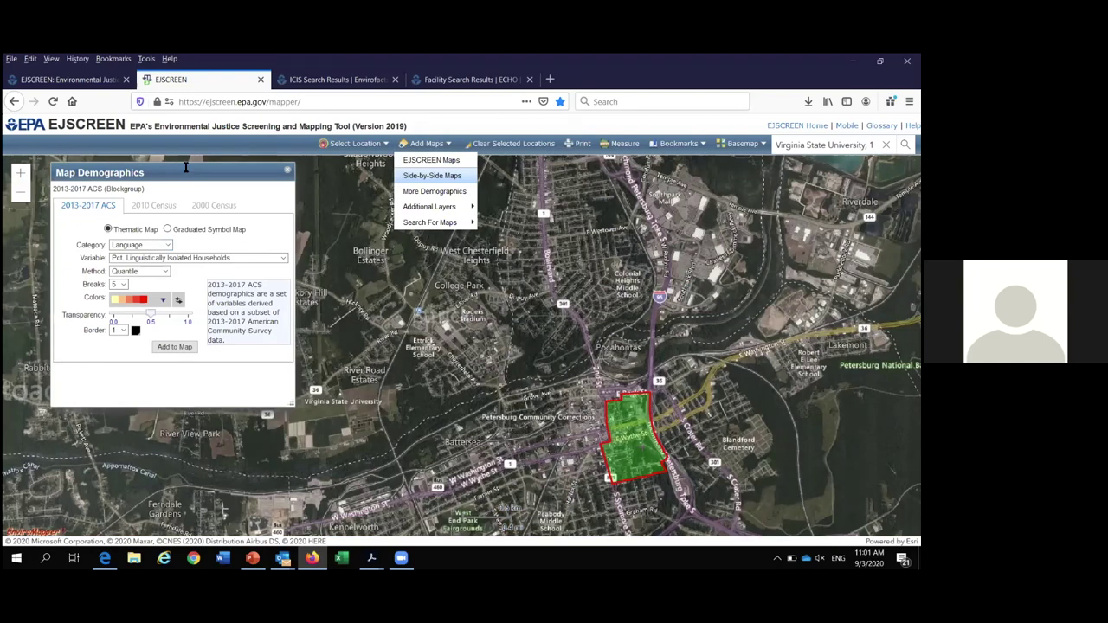
pyautogui.click(169, 248)
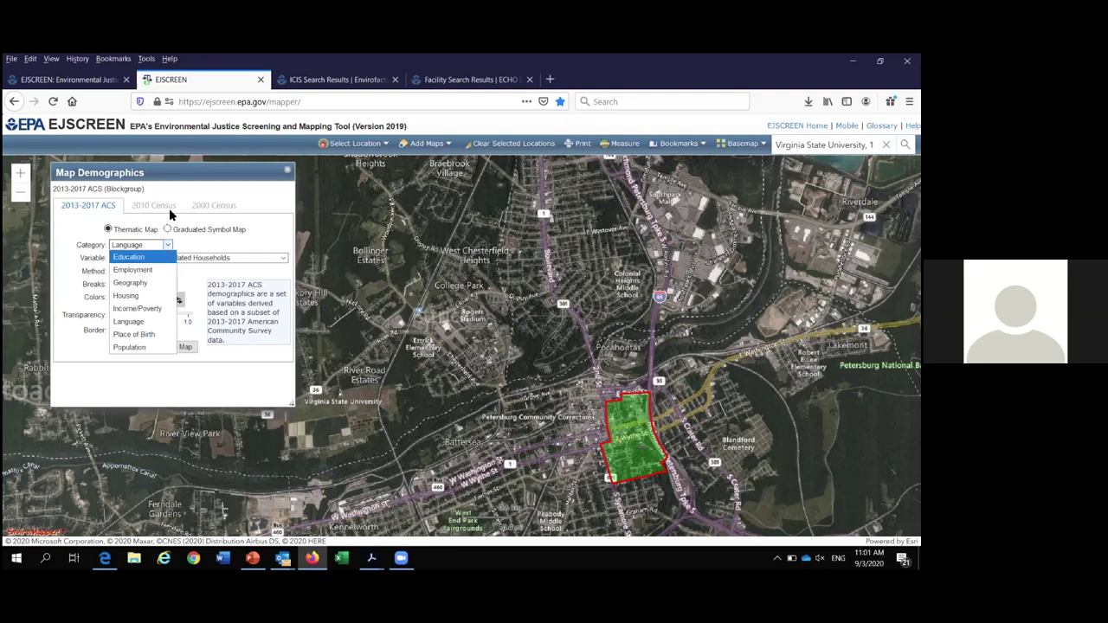
pyautogui.press('Down')
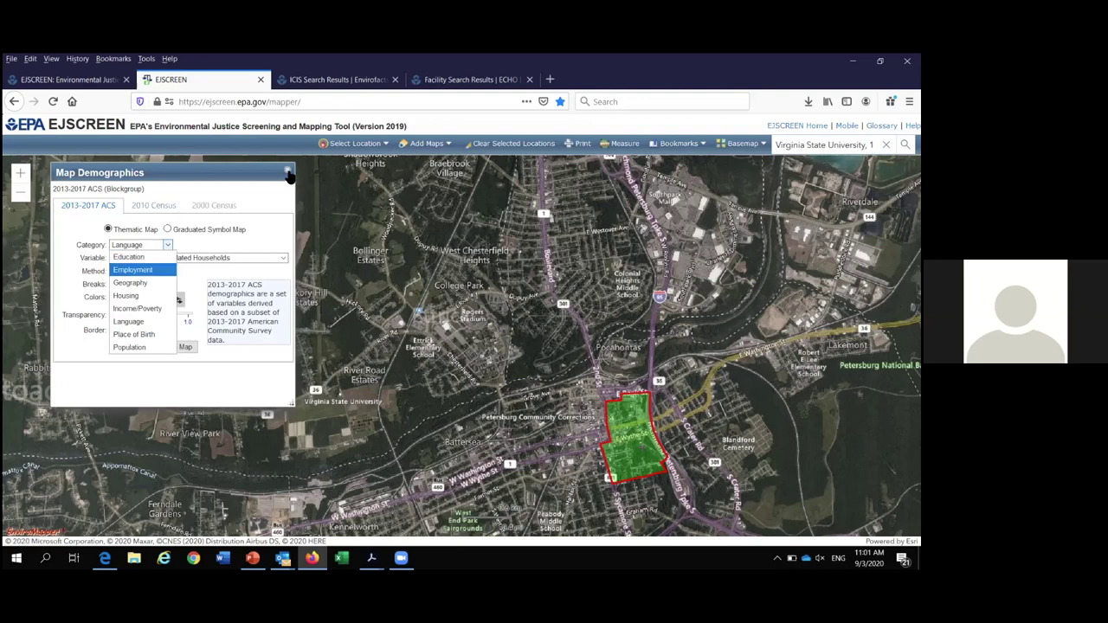
pyautogui.click(289, 172)
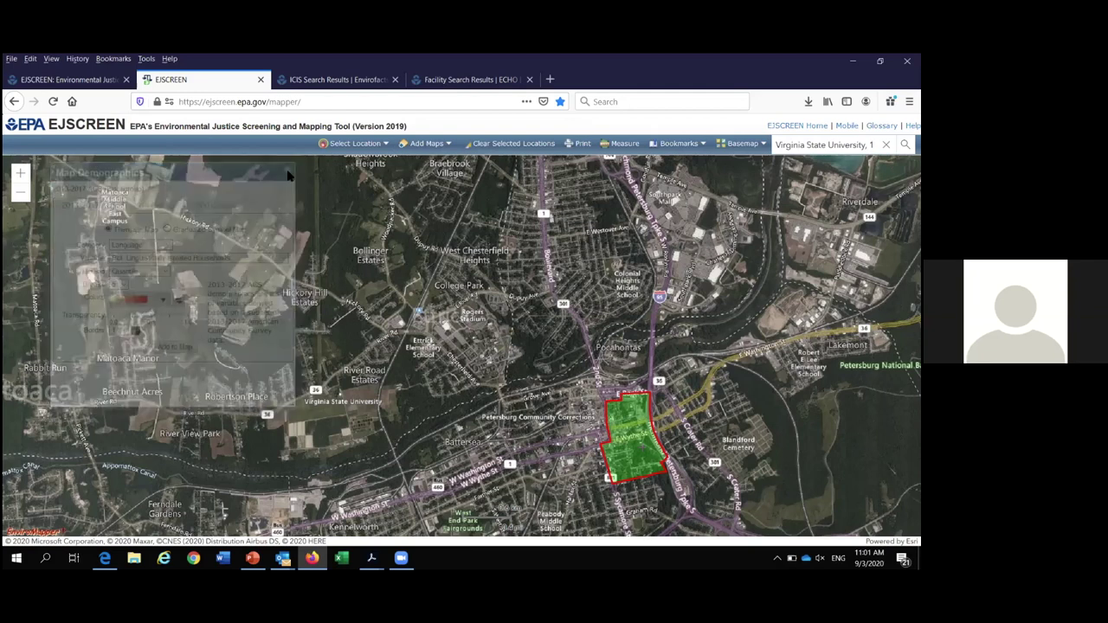
# - Add the Schools layer to the map from the additional layers
pyautogui.click(423, 145)
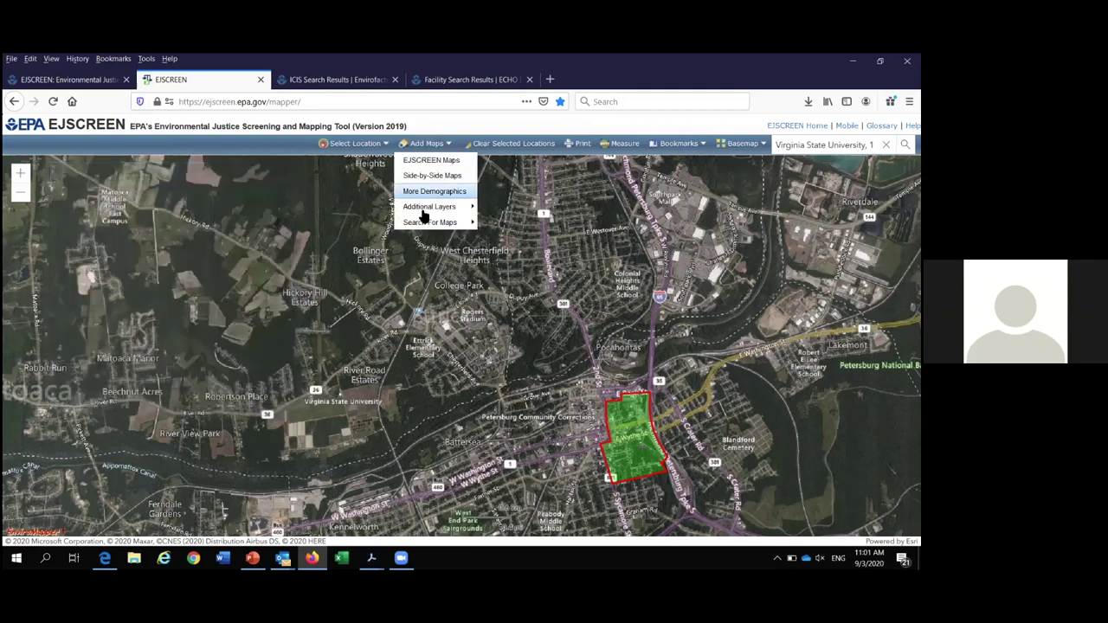
pyautogui.moveTo(422, 212)
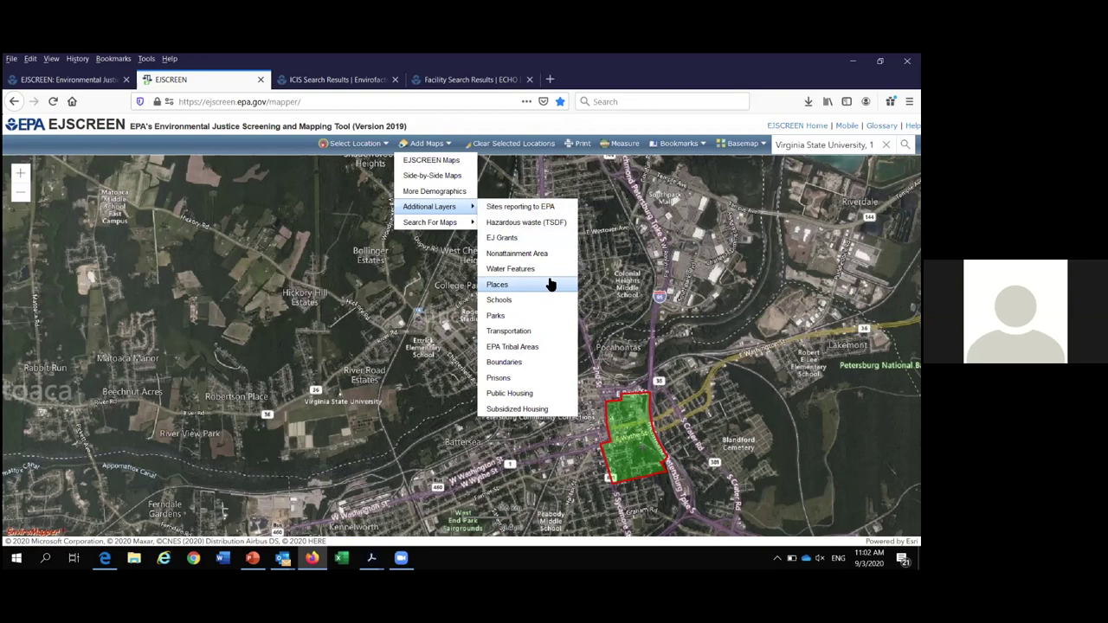
pyautogui.click(511, 303)
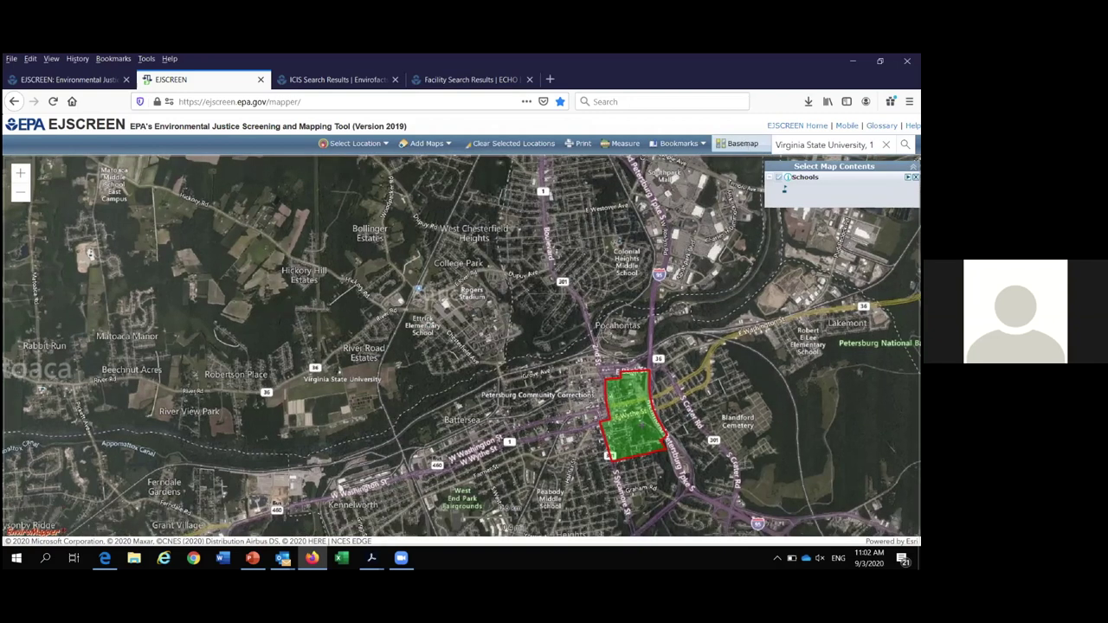
# - Switch the basemap from aerial imagery to a plain light gray map
pyautogui.click(738, 144)
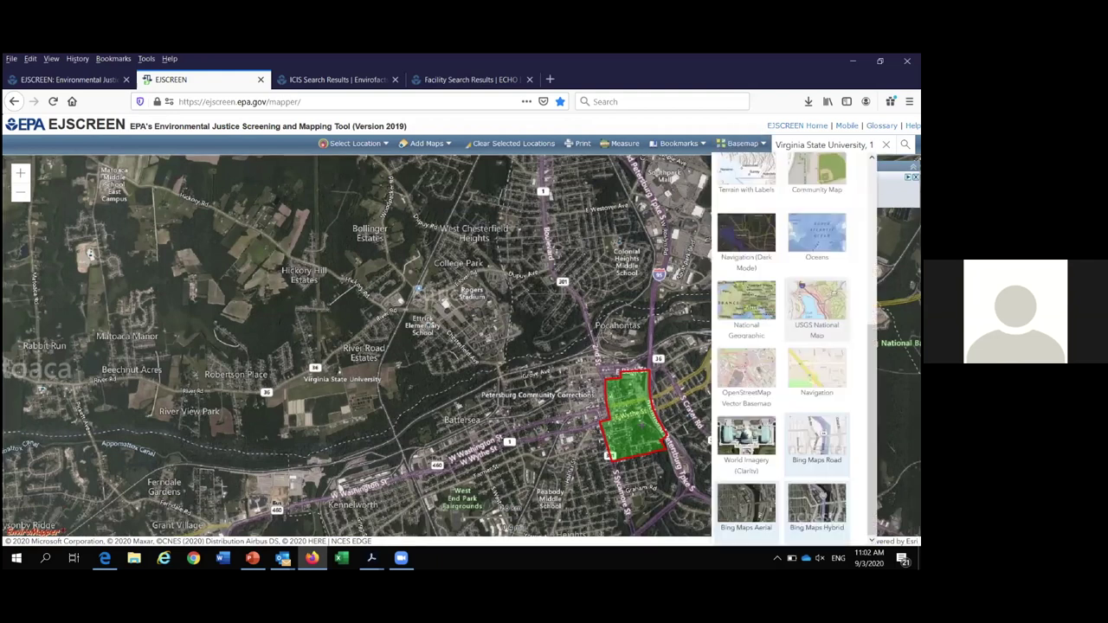
pyautogui.scroll(2, 782, 346)
pyautogui.click(746, 184)
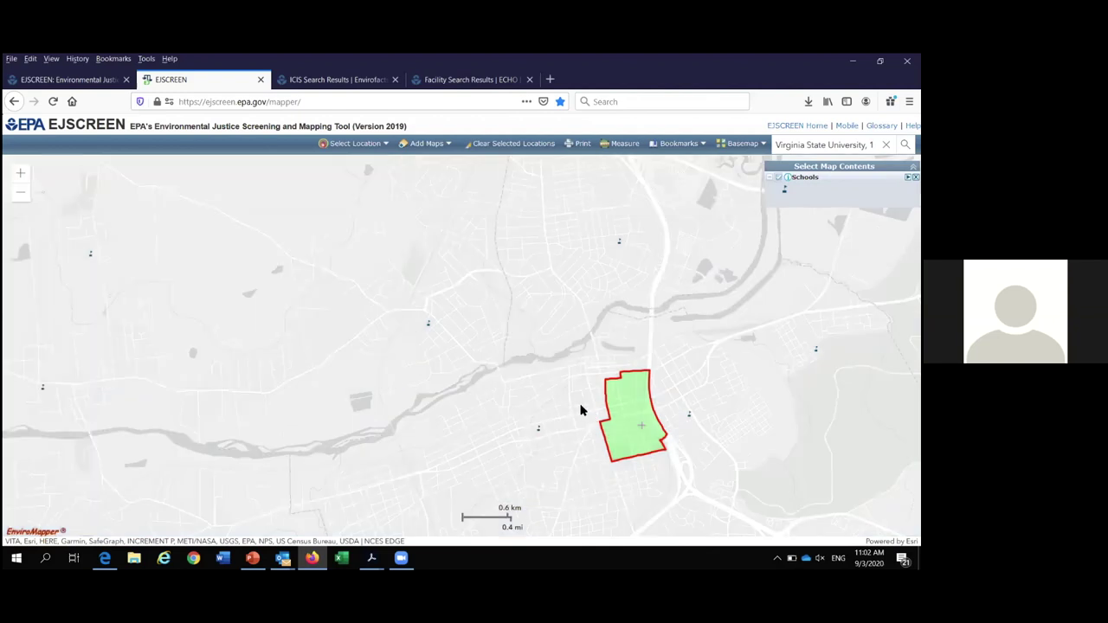
# - Add the EJ Grants layer to the map and locate the grant sites around Petersburg
pyautogui.click(426, 146)
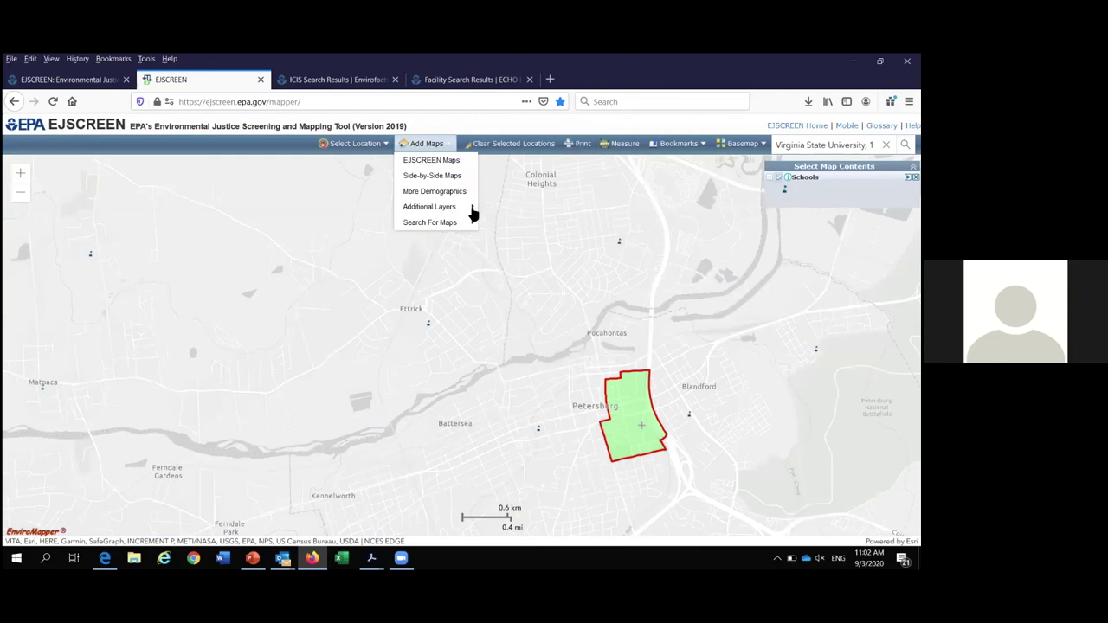
pyautogui.moveTo(473, 210)
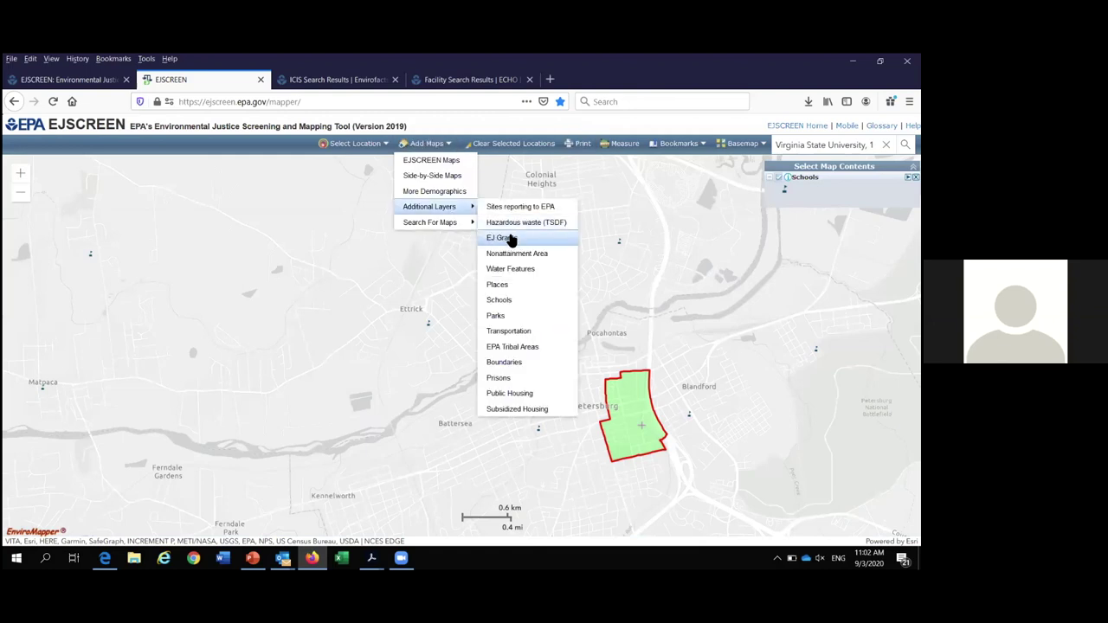
pyautogui.click(504, 238)
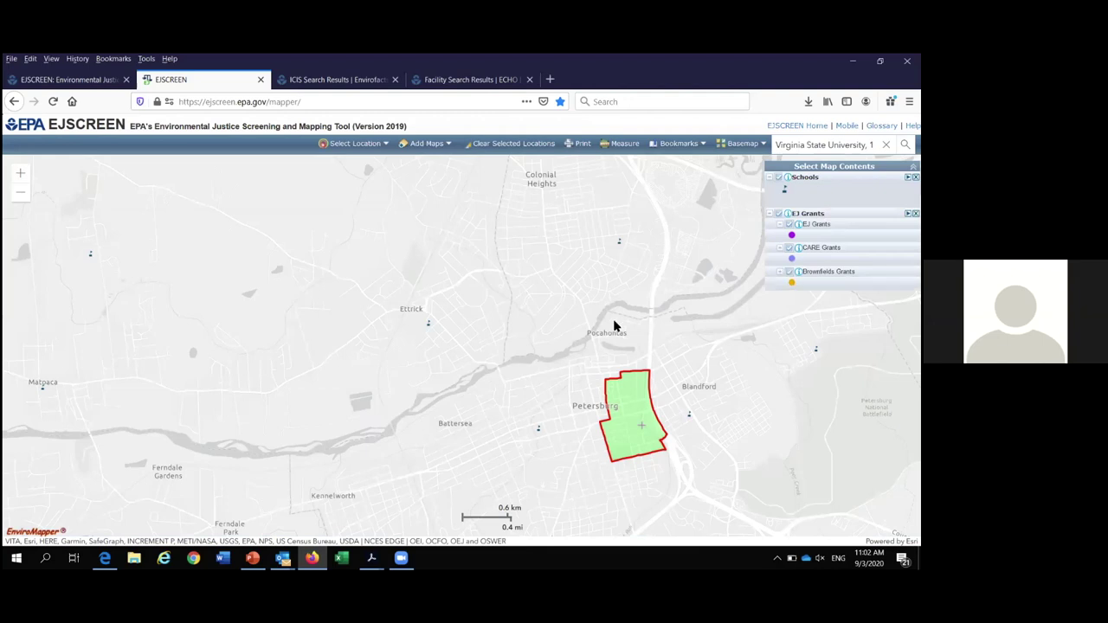
pyautogui.click(20, 193)
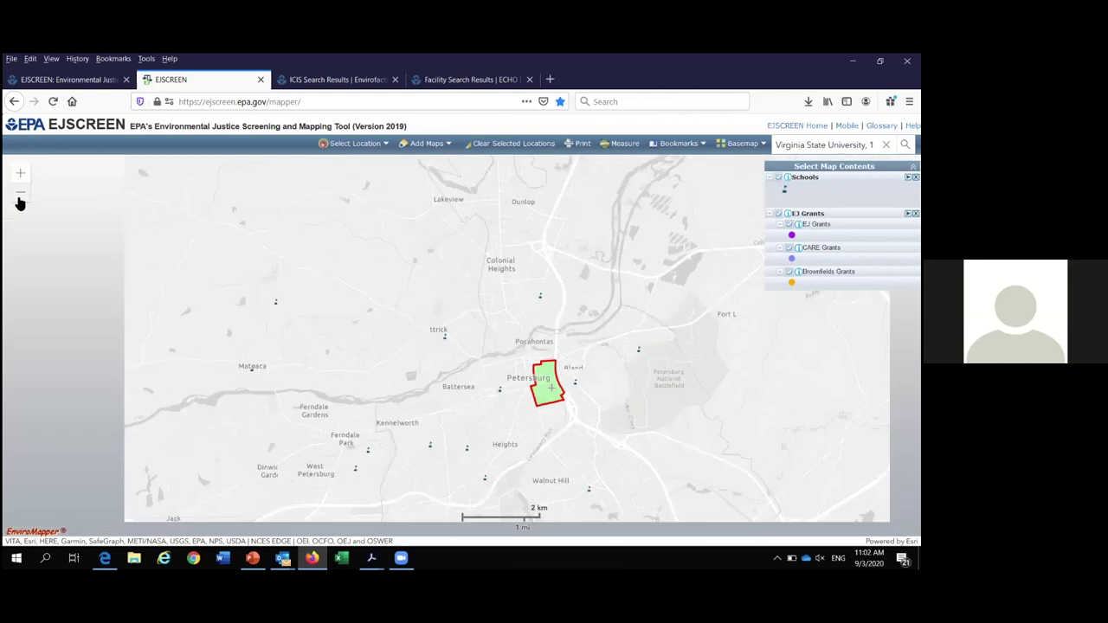
pyautogui.click(20, 196)
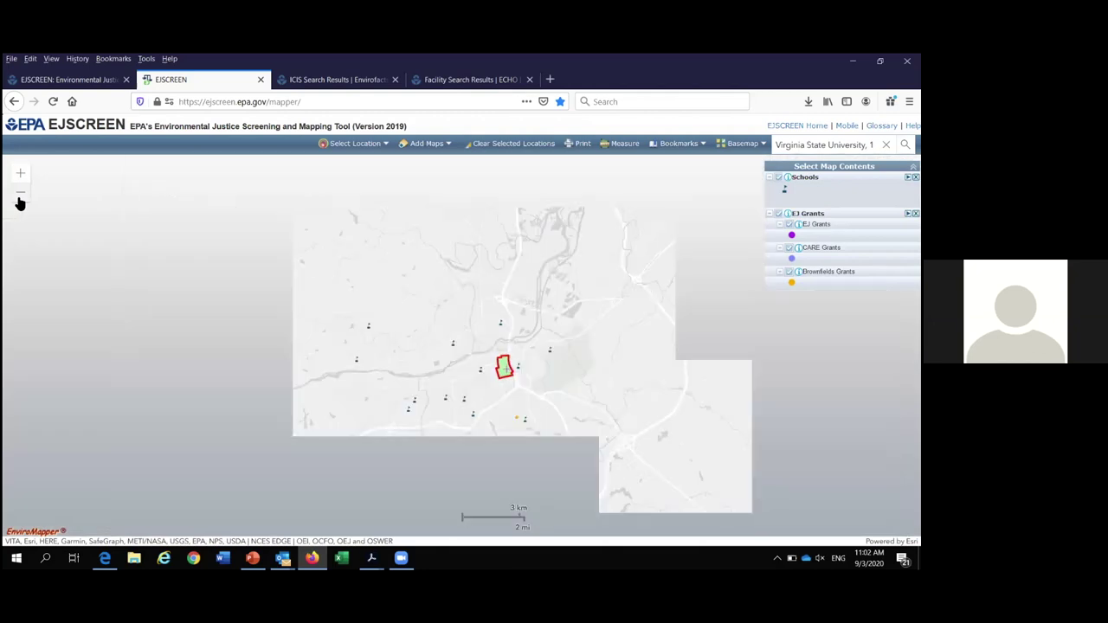
pyautogui.click(20, 197)
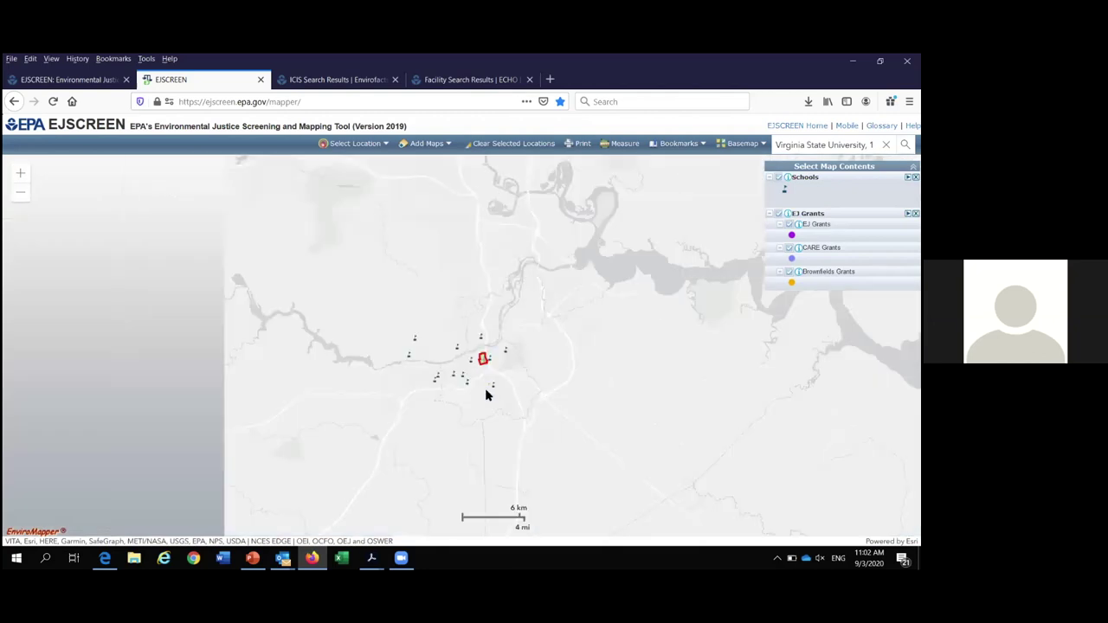
pyautogui.scroll(1, 485, 390)
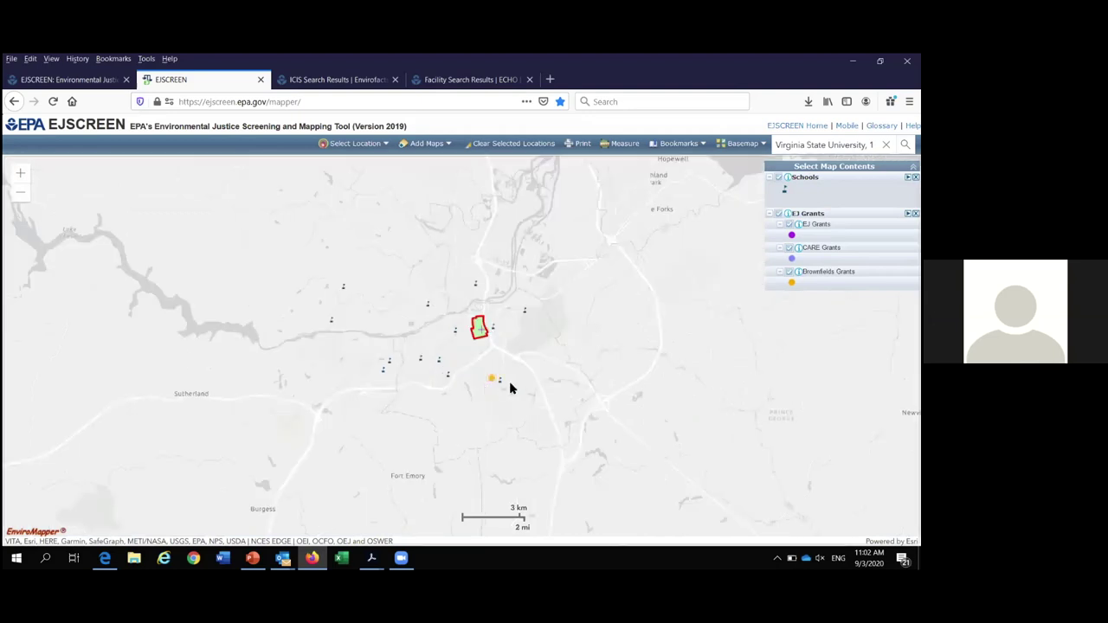
# - Review the Brownfields grant record for the site near Walnut Hill, south of Petersburg, through to its coordinates, and close it
pyautogui.scroll(1, 510, 386)
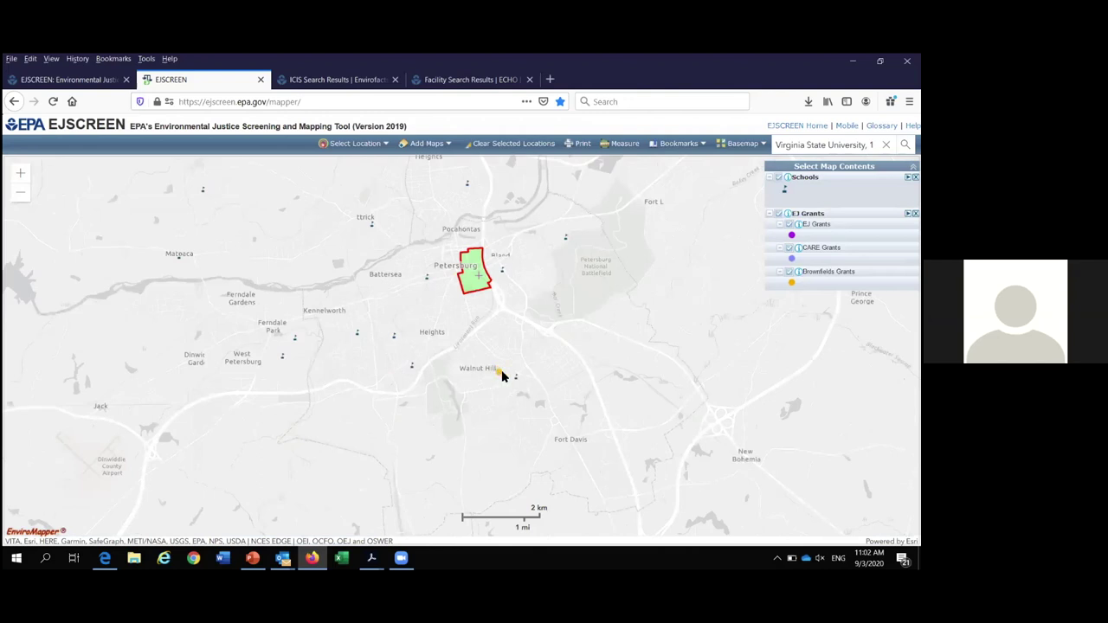
pyautogui.click(499, 371)
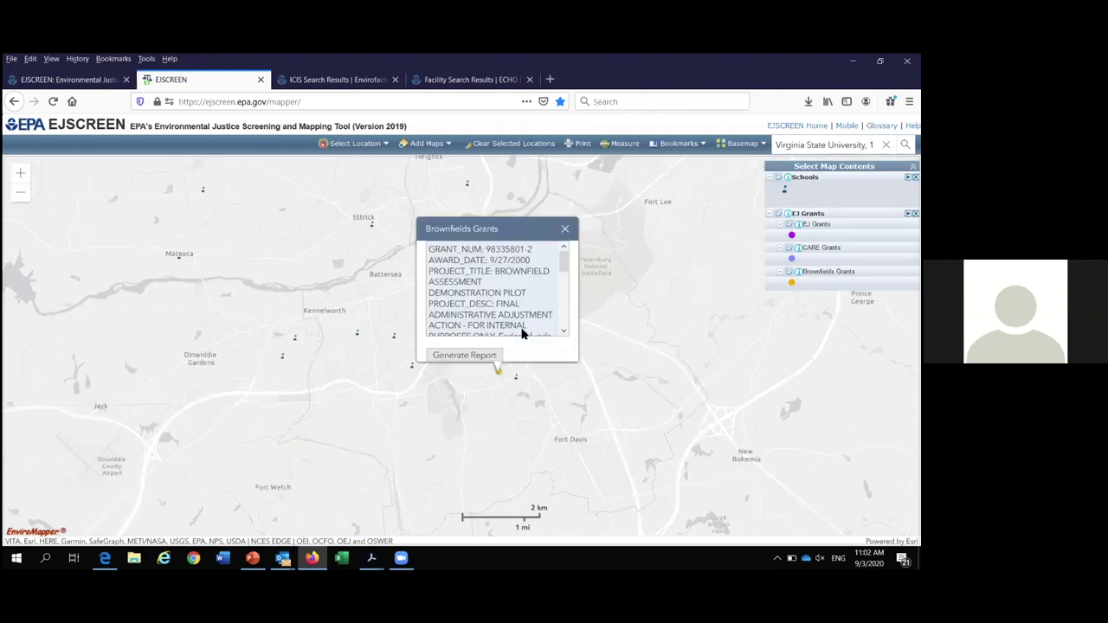
pyautogui.moveTo(565, 265); pyautogui.dragTo(564, 329)
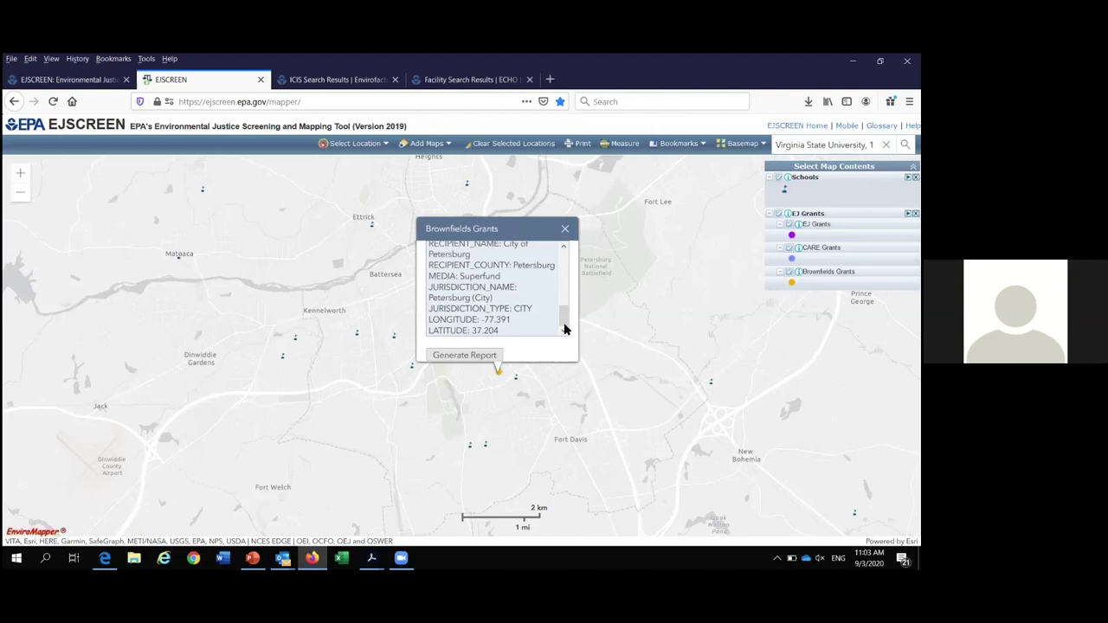
pyautogui.click(565, 229)
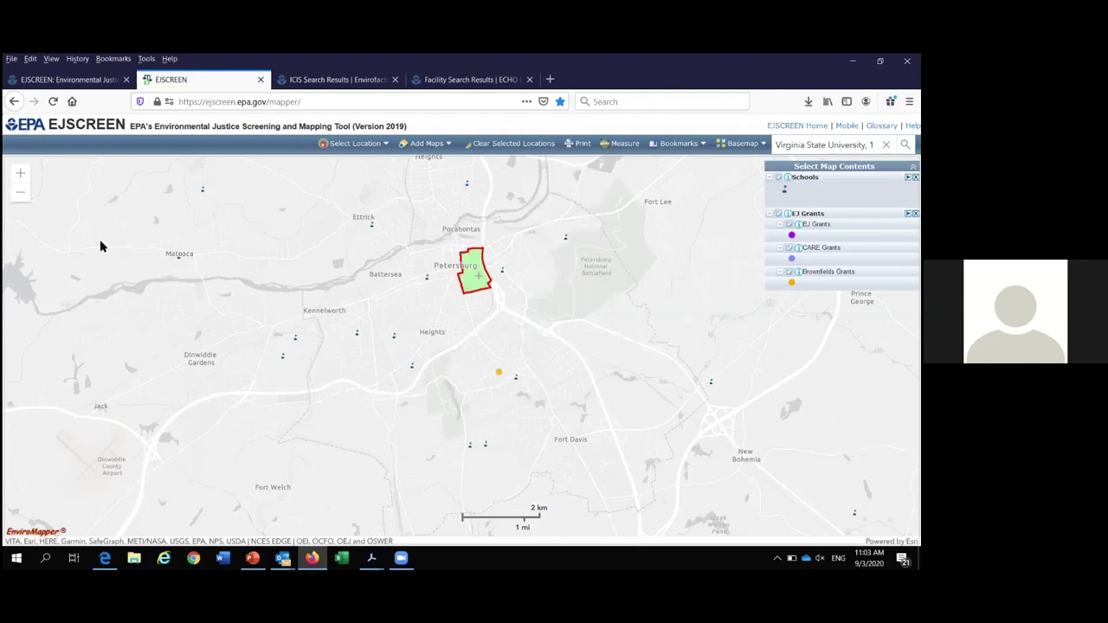
# - Widen the map view to take in Richmond and Hampton, and remove the Schools layer from the map
pyautogui.click(19, 198)
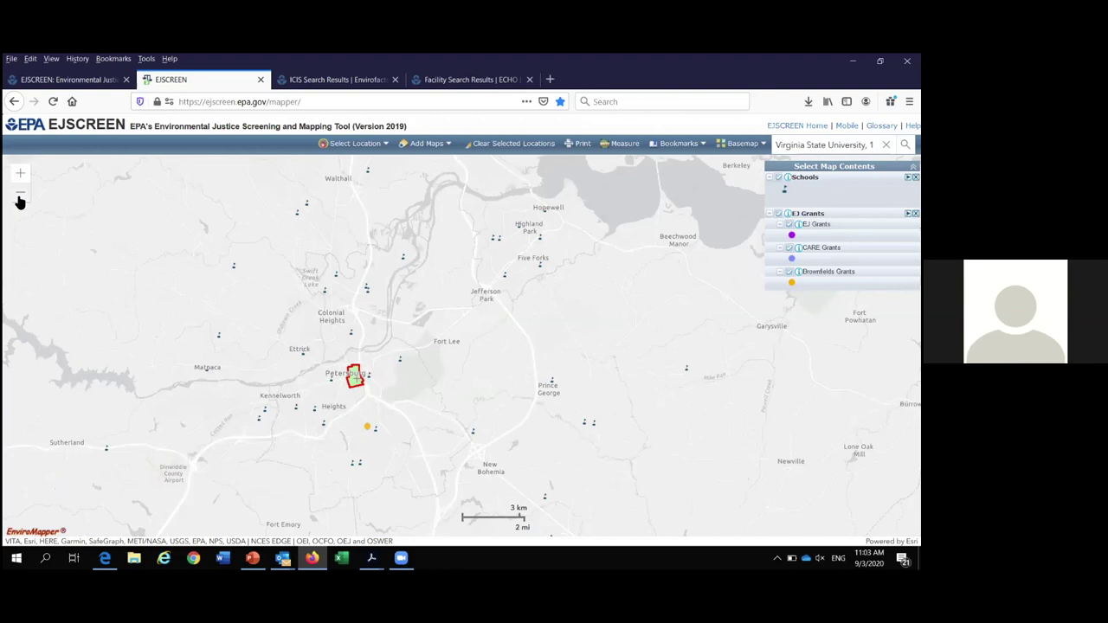
pyautogui.moveTo(467, 216); pyautogui.dragTo(531, 349)
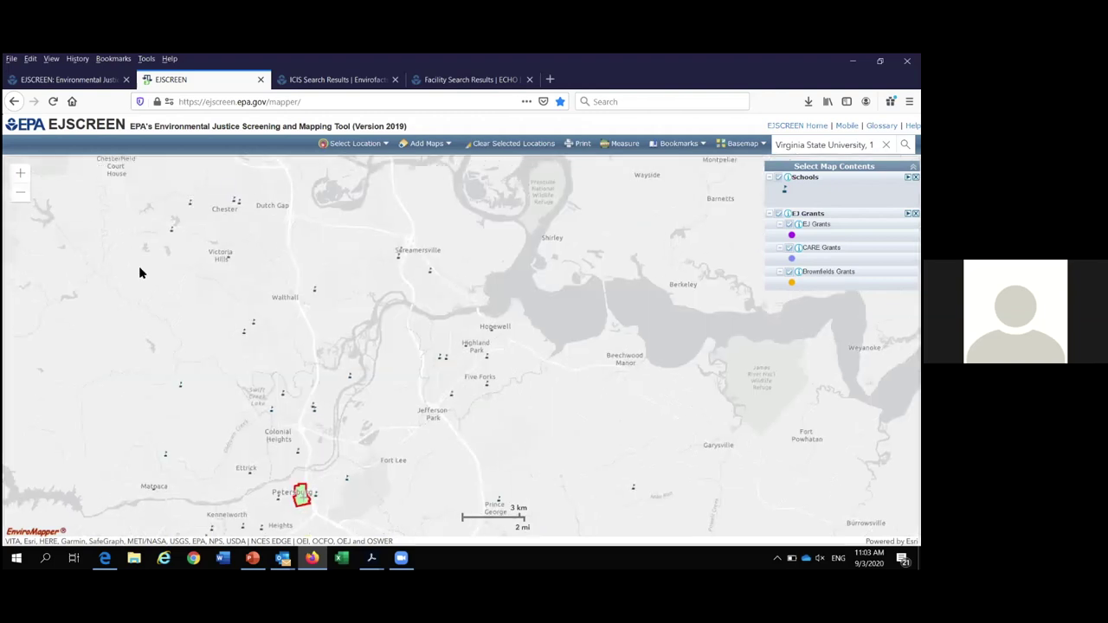
pyautogui.click(19, 198)
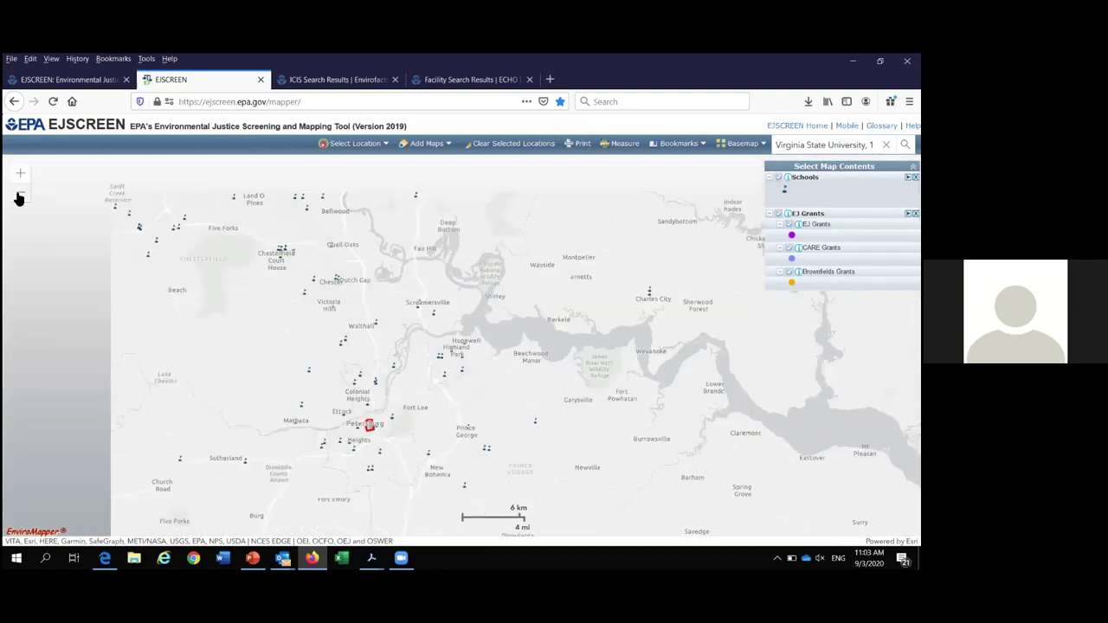
pyautogui.click(19, 198)
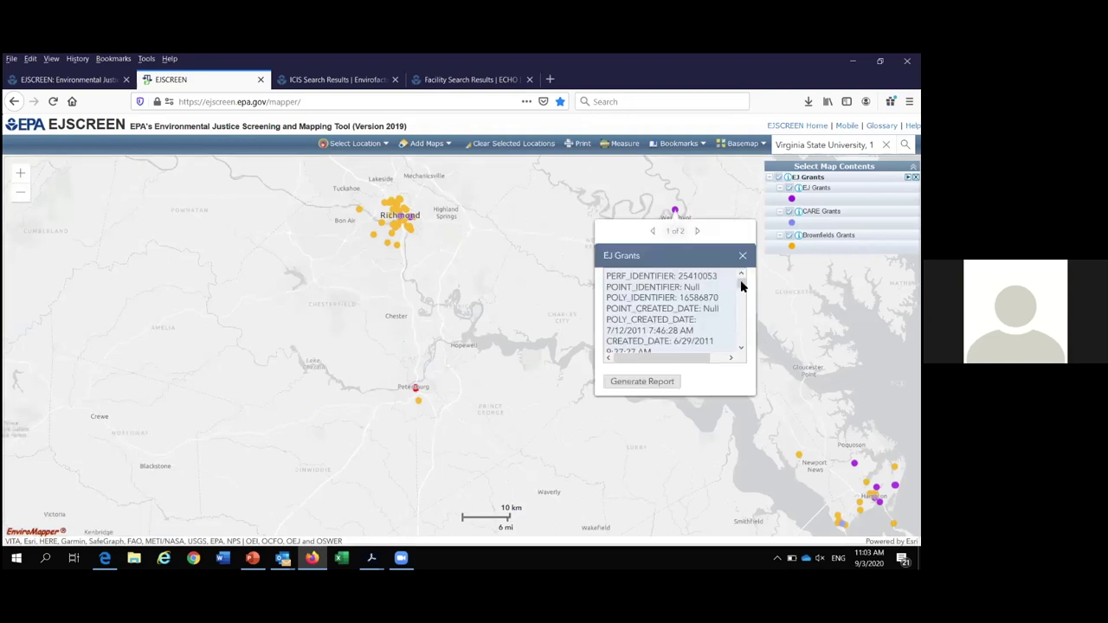
# - Read the EJ Grants record at West Point, including its project description and award, close it, and view the grant sites around Richmond
pyautogui.scroll(-2, 741, 286)
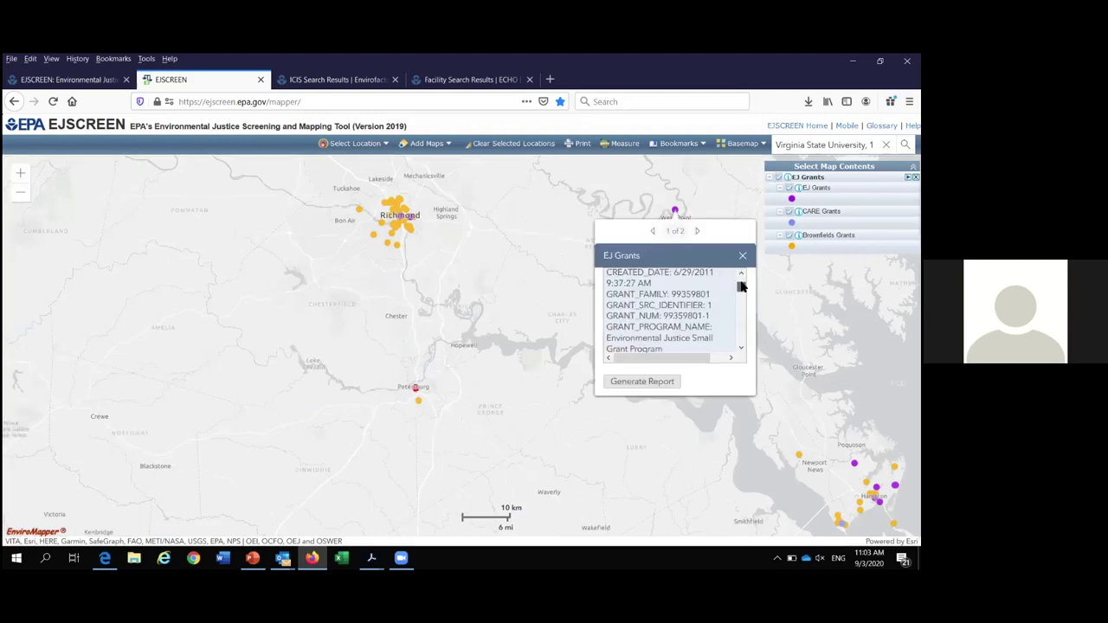
pyautogui.scroll(-2, 741, 285)
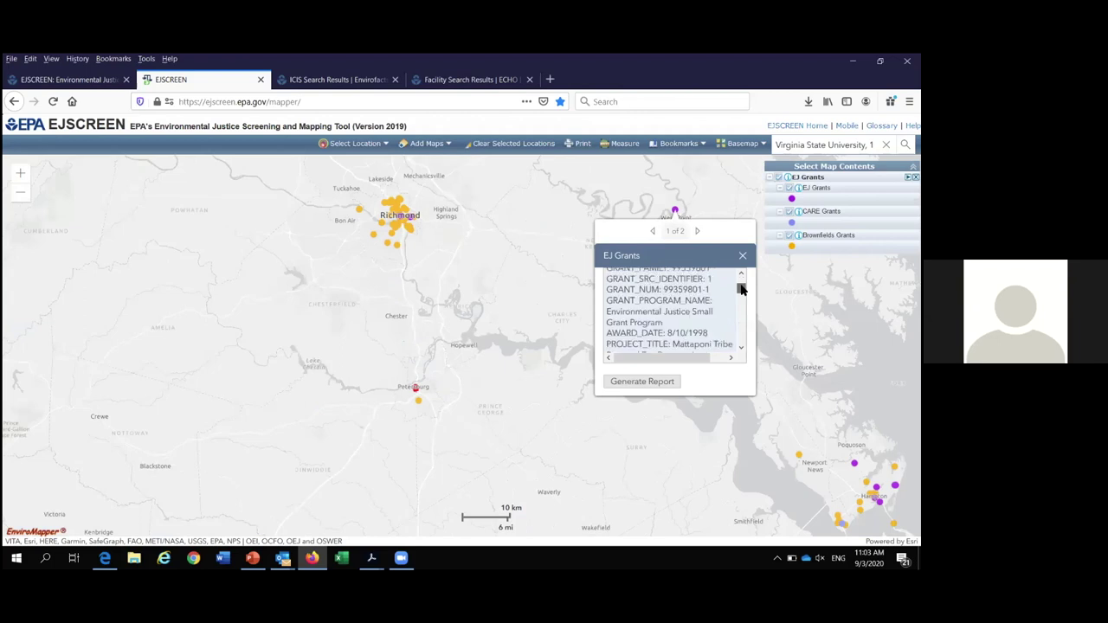
pyautogui.scroll(-2, 741, 290)
pyautogui.scroll(-1, 740, 292)
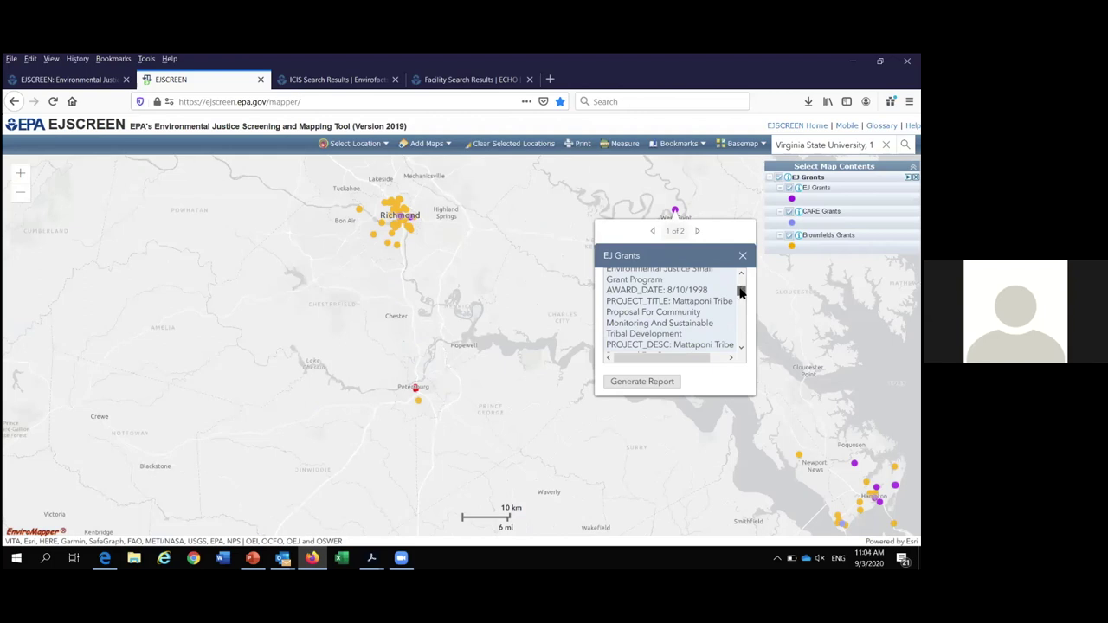
pyautogui.scroll(-2, 741, 293)
pyautogui.scroll(-3, 740, 296)
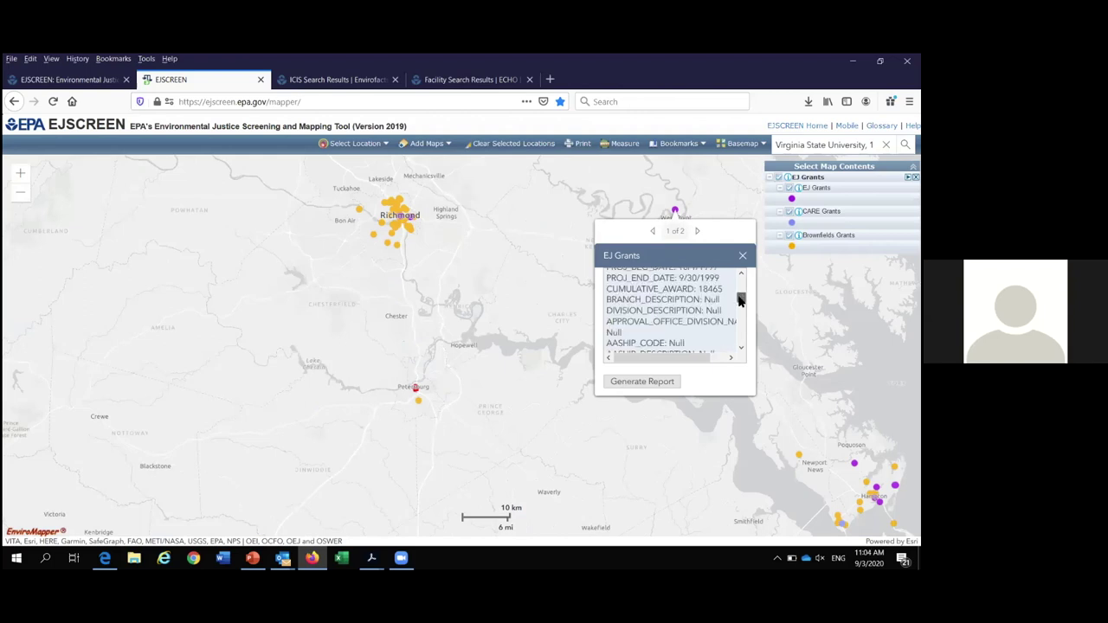
pyautogui.scroll(-2, 741, 299)
pyautogui.scroll(4, 739, 297)
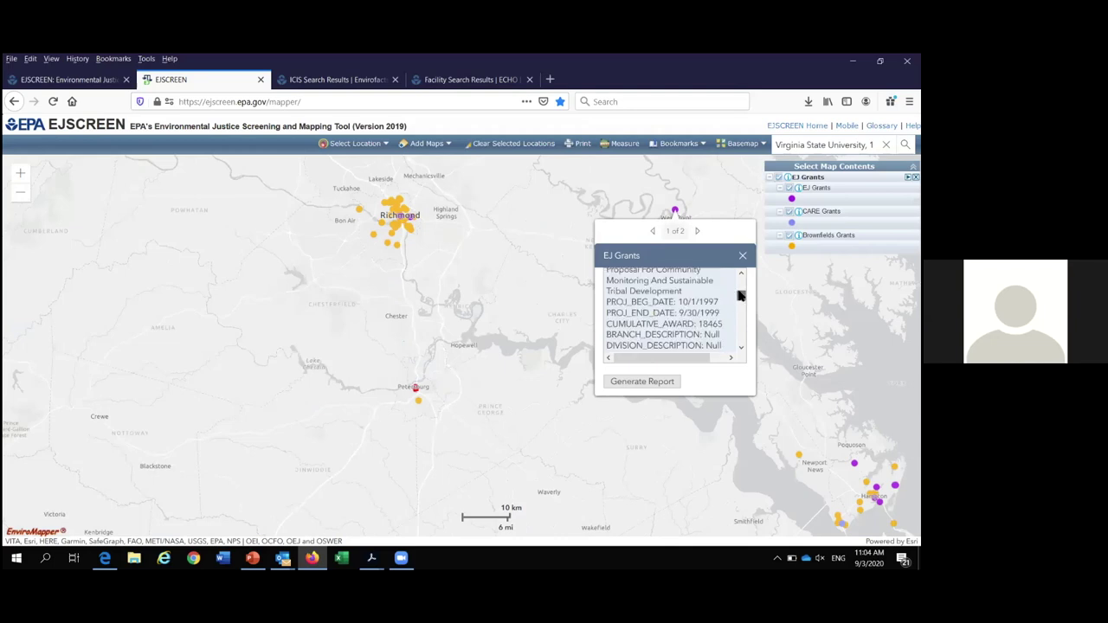
pyautogui.scroll(-3, 740, 310)
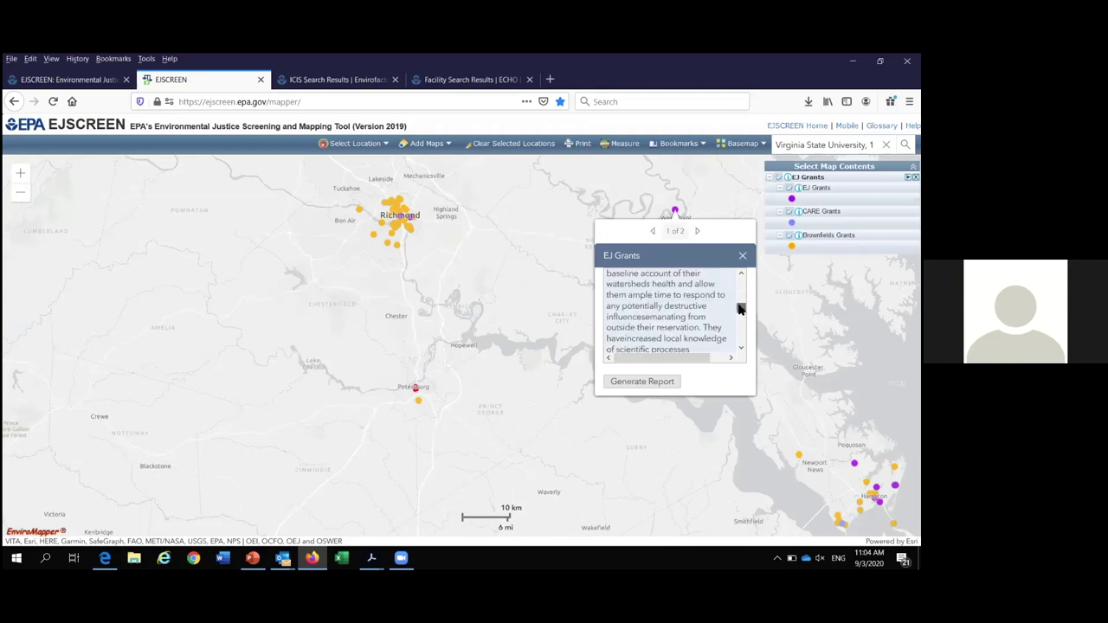
pyautogui.scroll(-1, 740, 327)
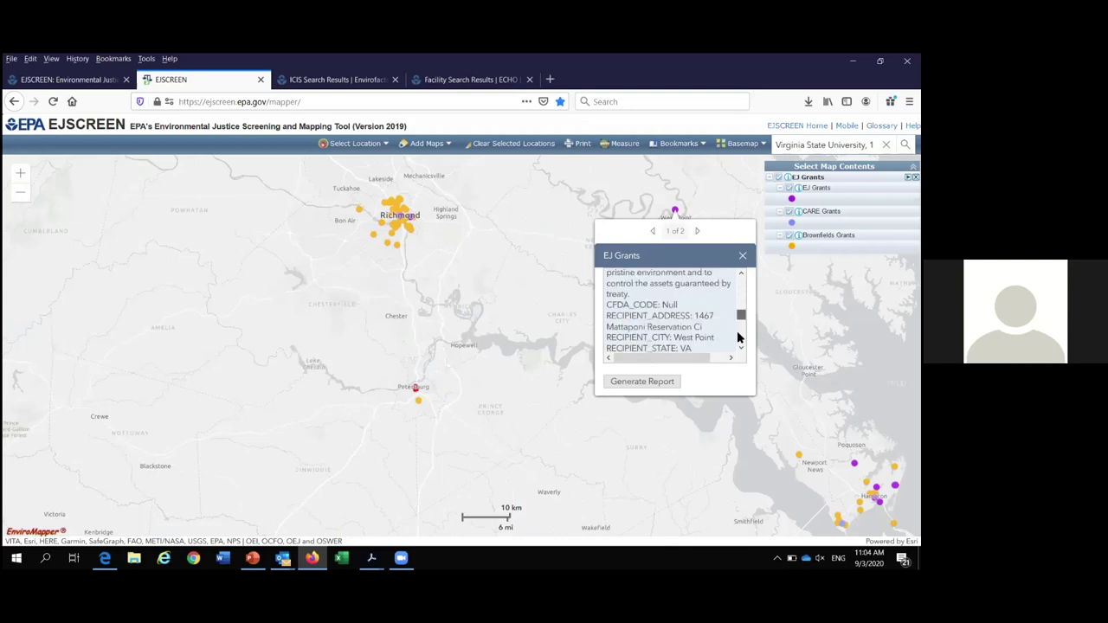
pyautogui.scroll(5, 737, 342)
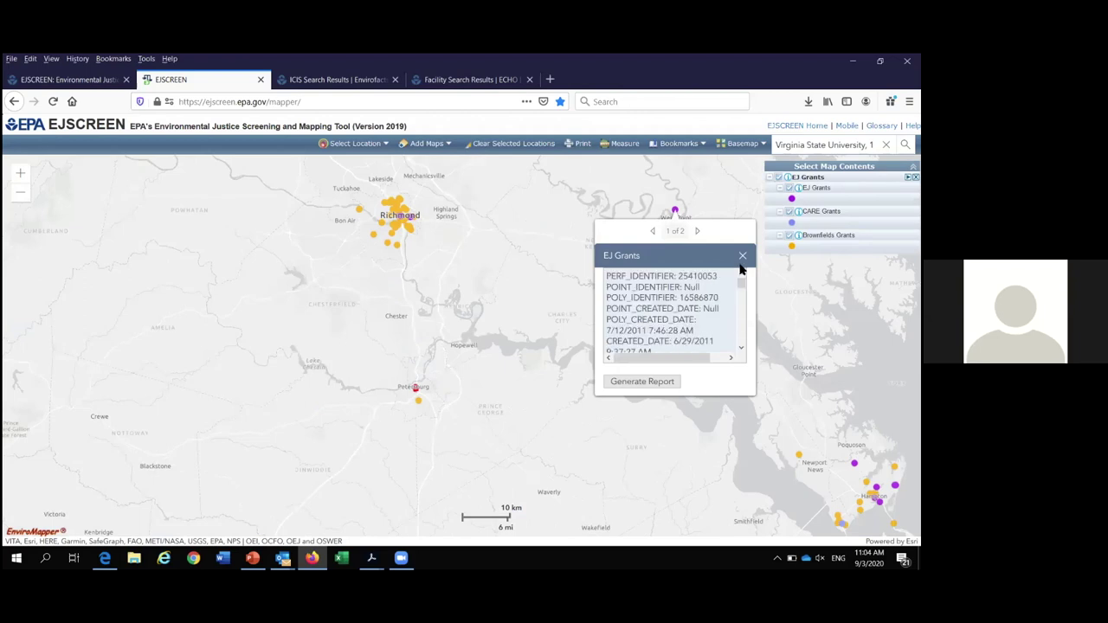
pyautogui.click(742, 258)
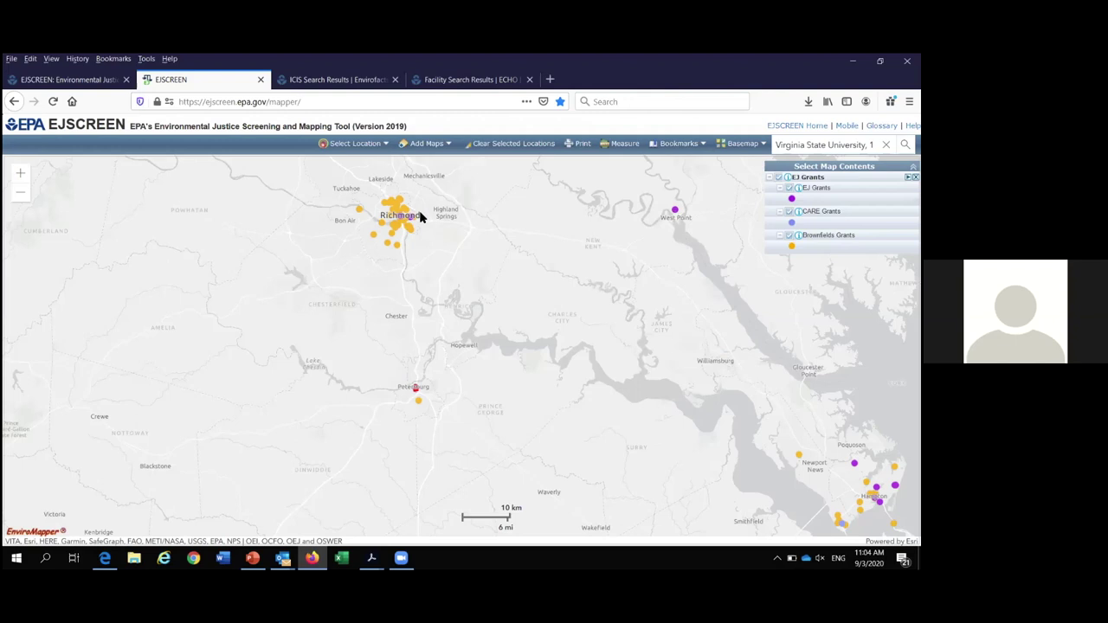
pyautogui.scroll(1, 421, 224)
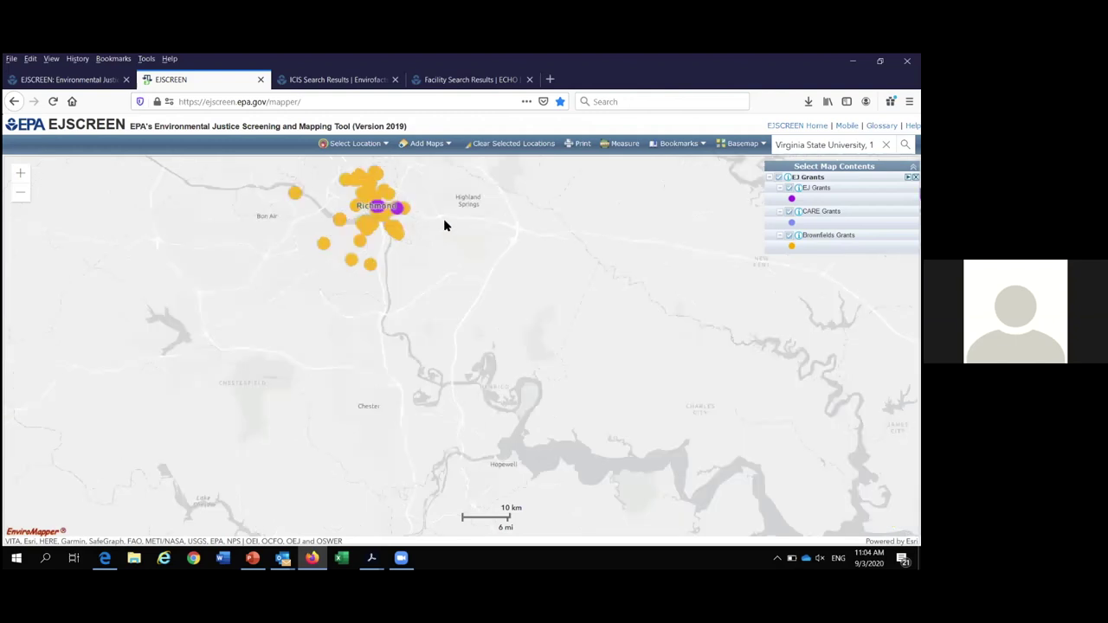
pyautogui.scroll(1, 388, 204)
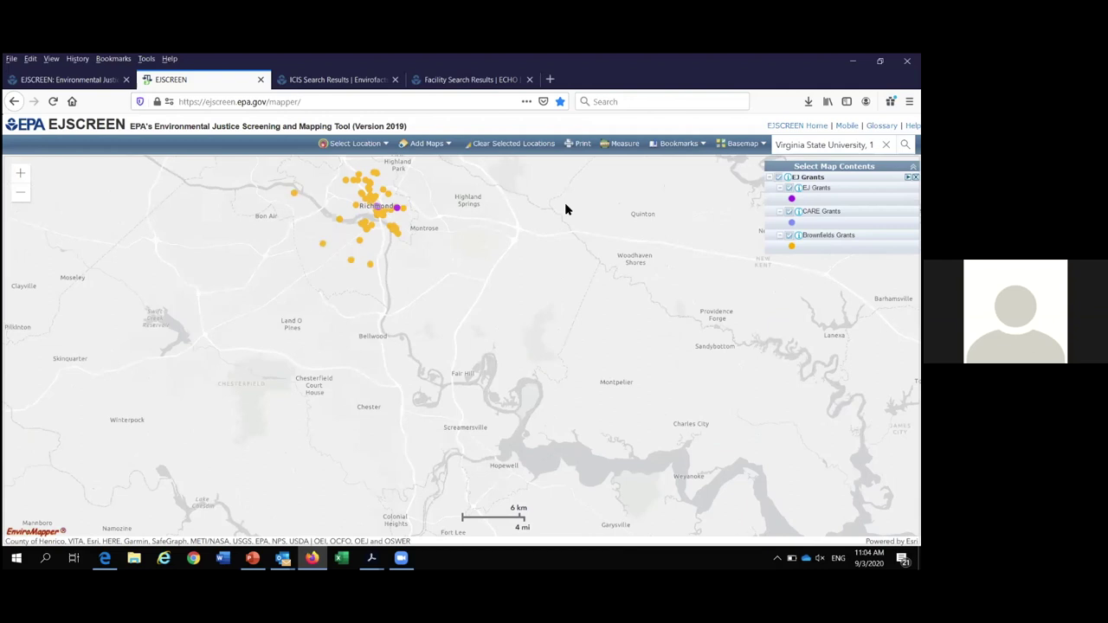
# - Add the Qualified Opportunity Zones web map from the Geoplatform search, view its zones around Petersburg, and close the search
pyautogui.click(437, 145)
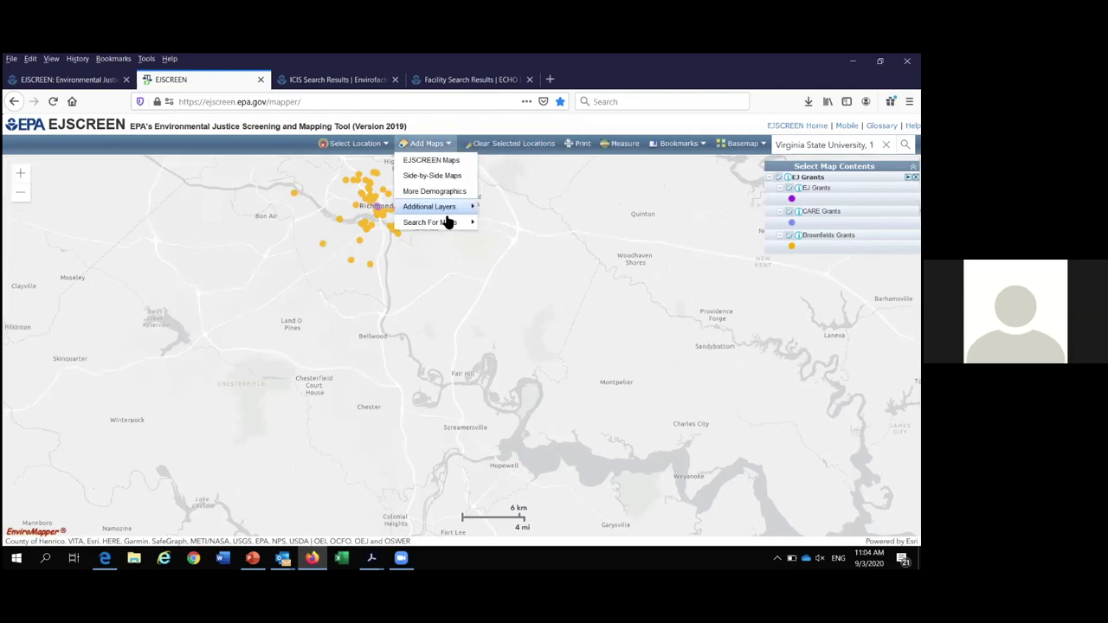
pyautogui.moveTo(450, 224)
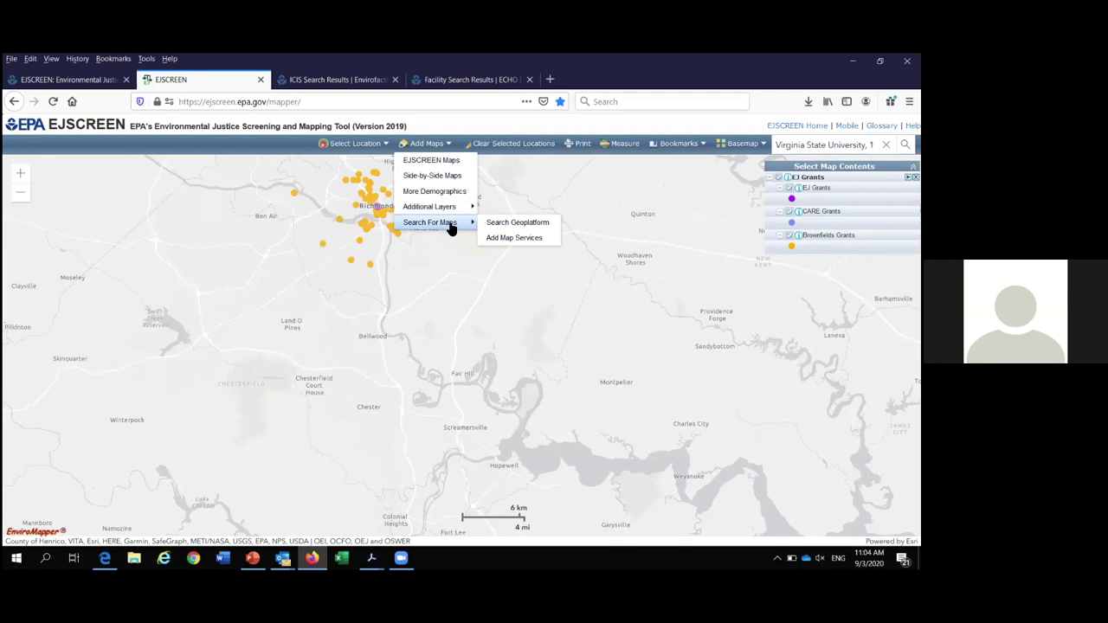
pyautogui.click(513, 224)
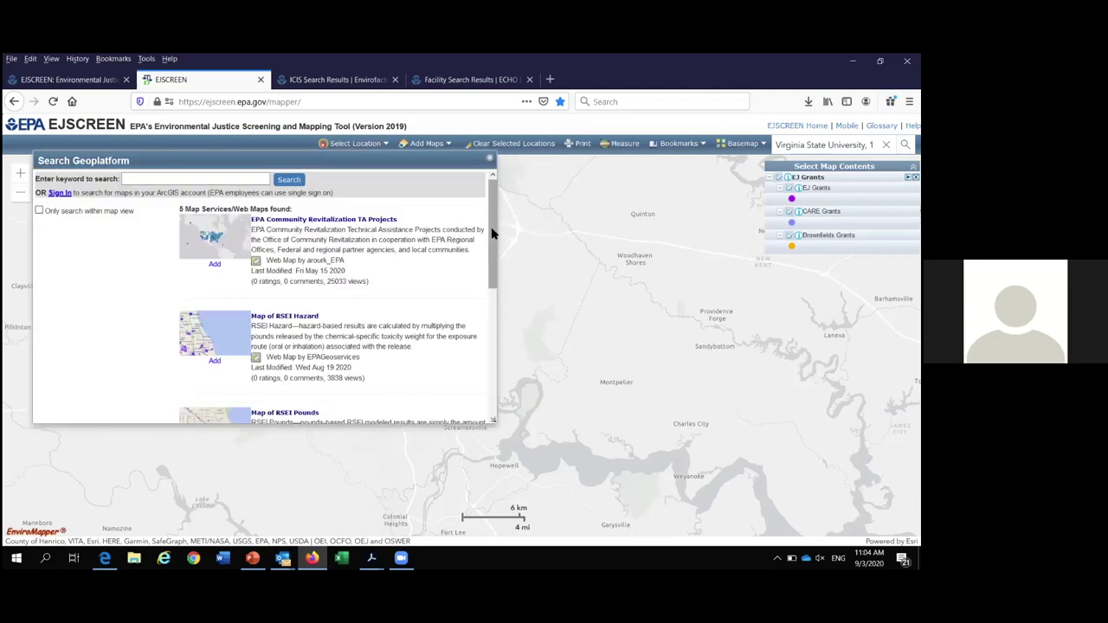
pyautogui.scroll(-5, 162, 370)
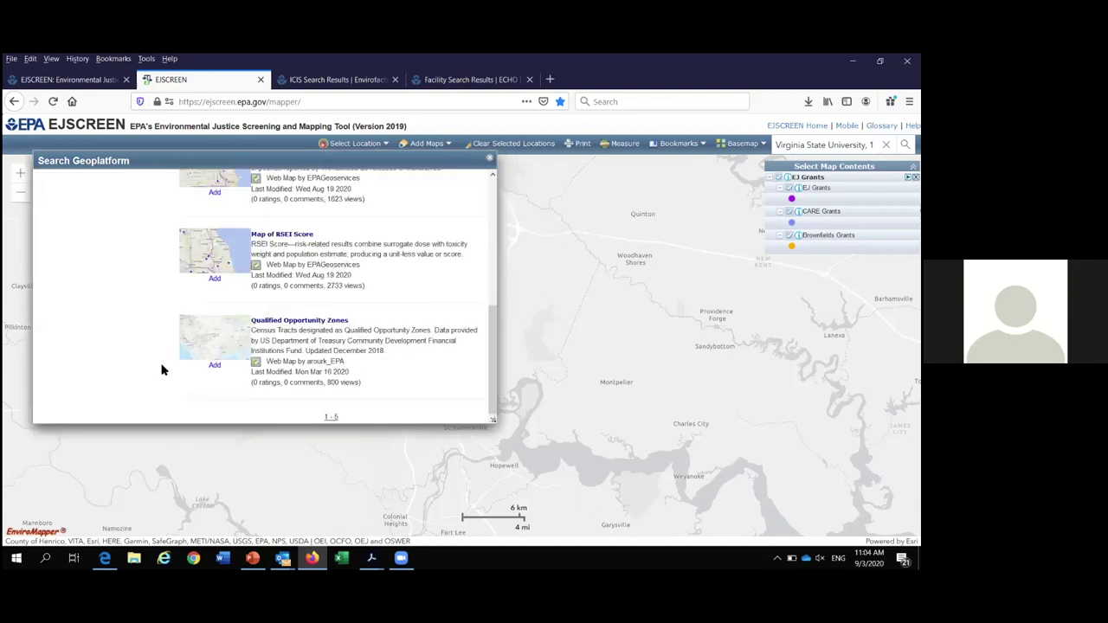
pyautogui.click(215, 366)
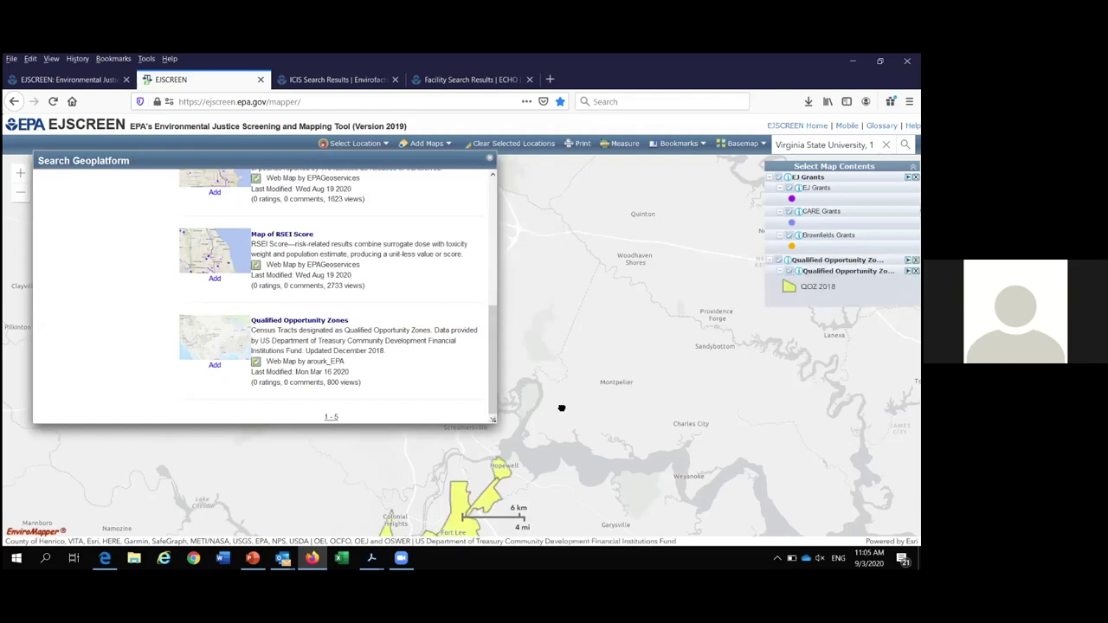
pyautogui.moveTo(617, 278); pyautogui.dragTo(678, 245)
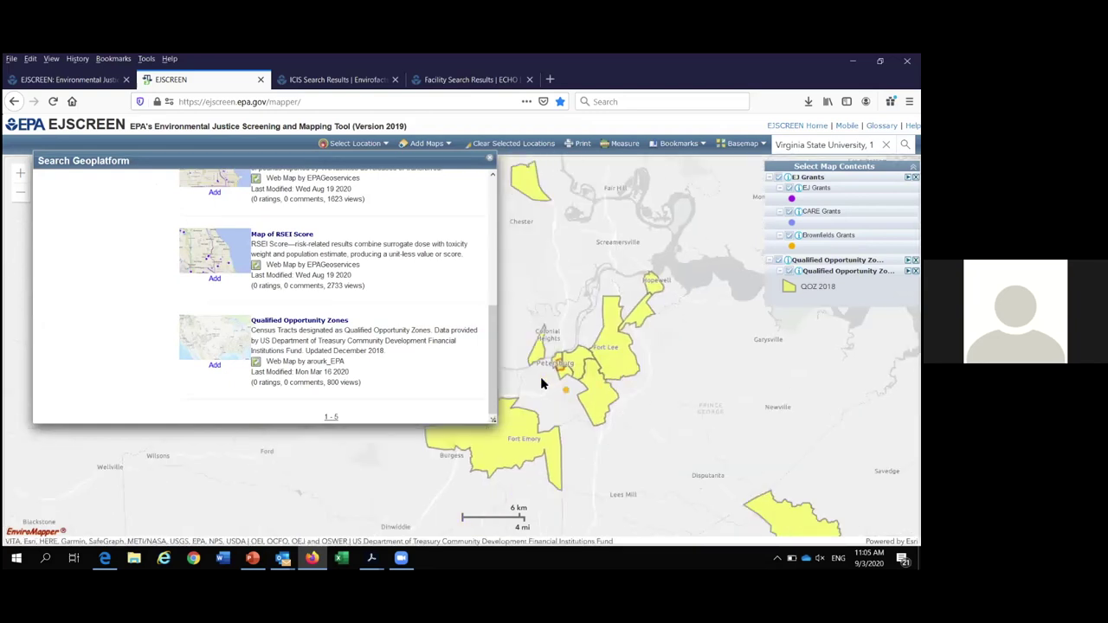
pyautogui.scroll(1, 540, 377)
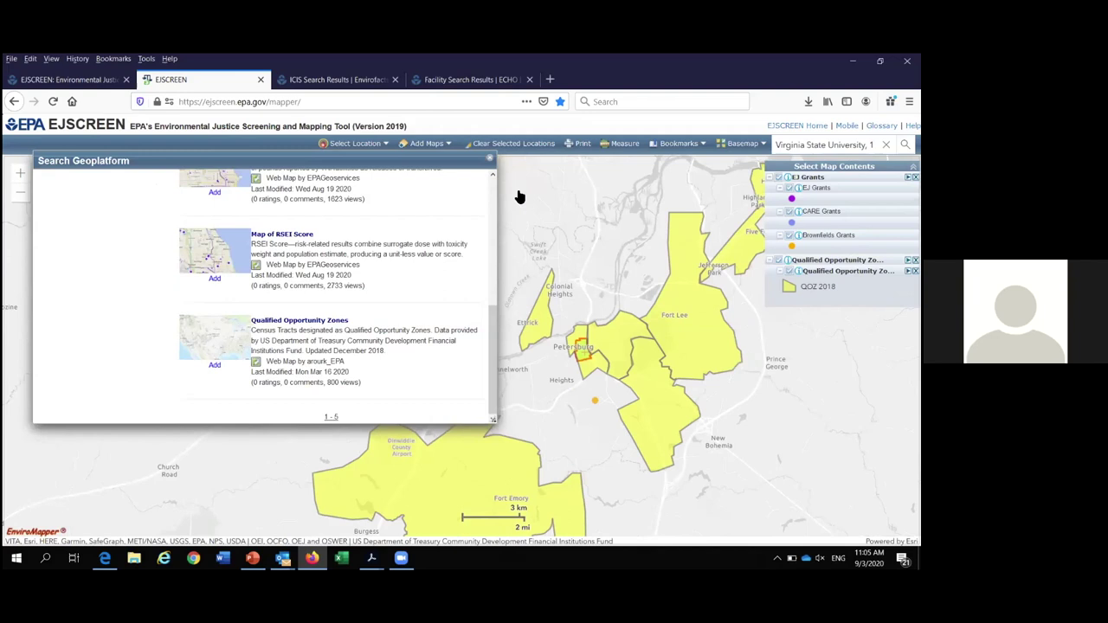
pyautogui.click(490, 160)
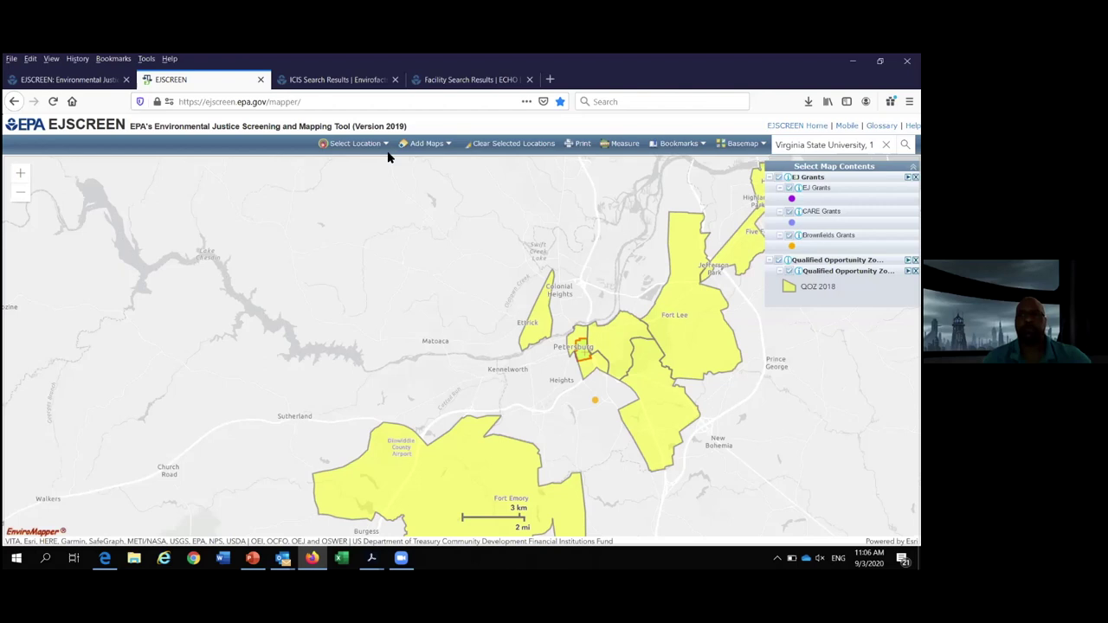
# - Open the EJSCREEN Resources page from the EJSCREEN home page and review its guides and other EPA data and mapping tools
pyautogui.click(88, 81)
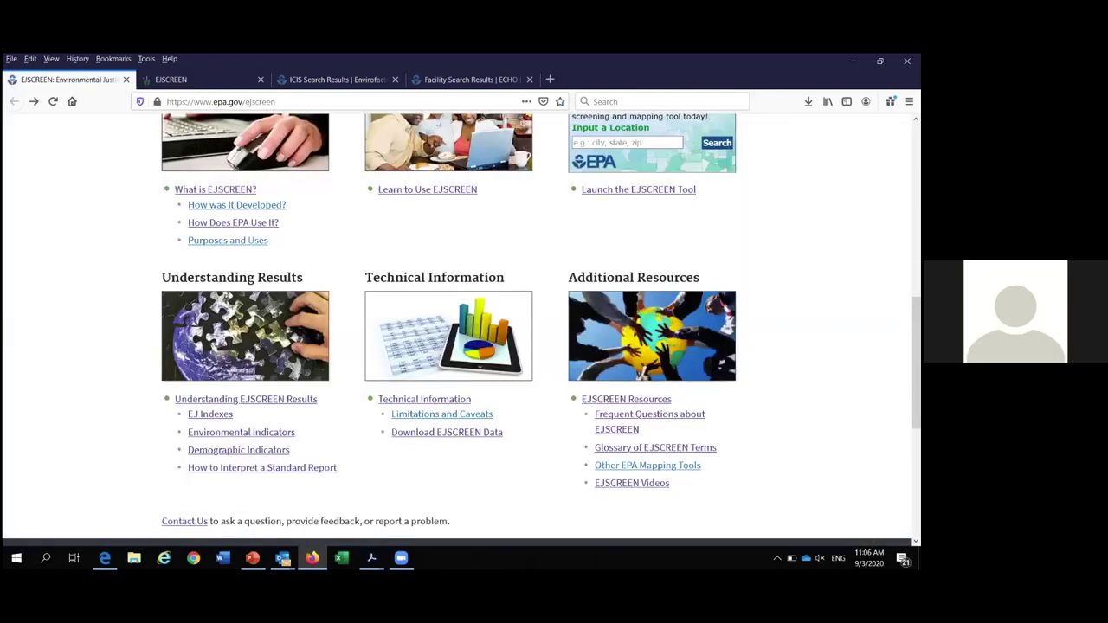
pyautogui.scroll(-1, 591, 191)
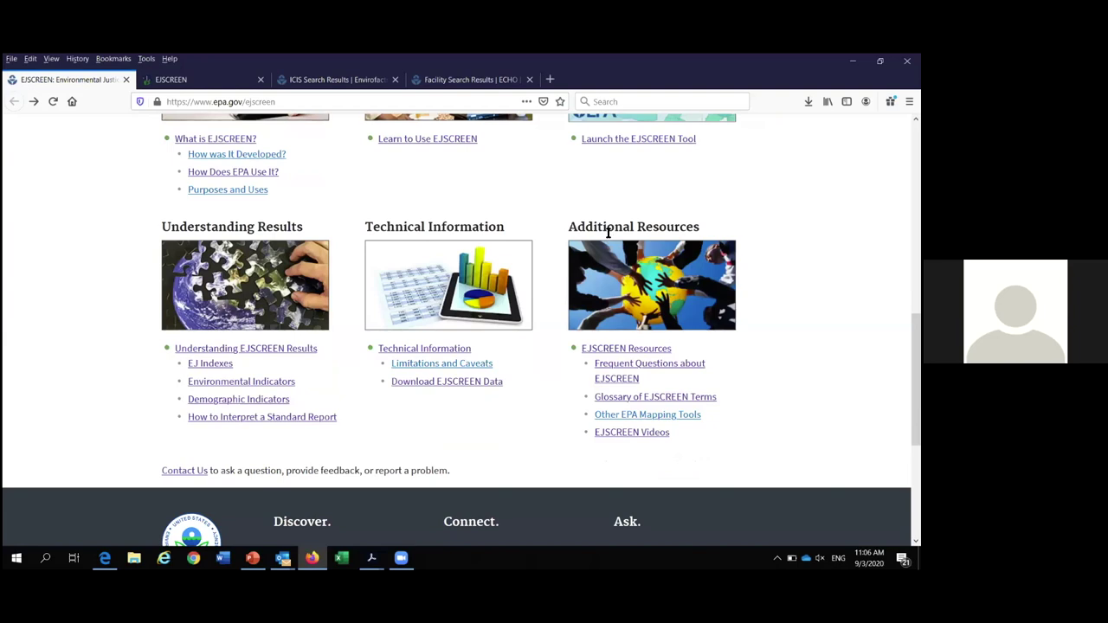
pyautogui.click(607, 350)
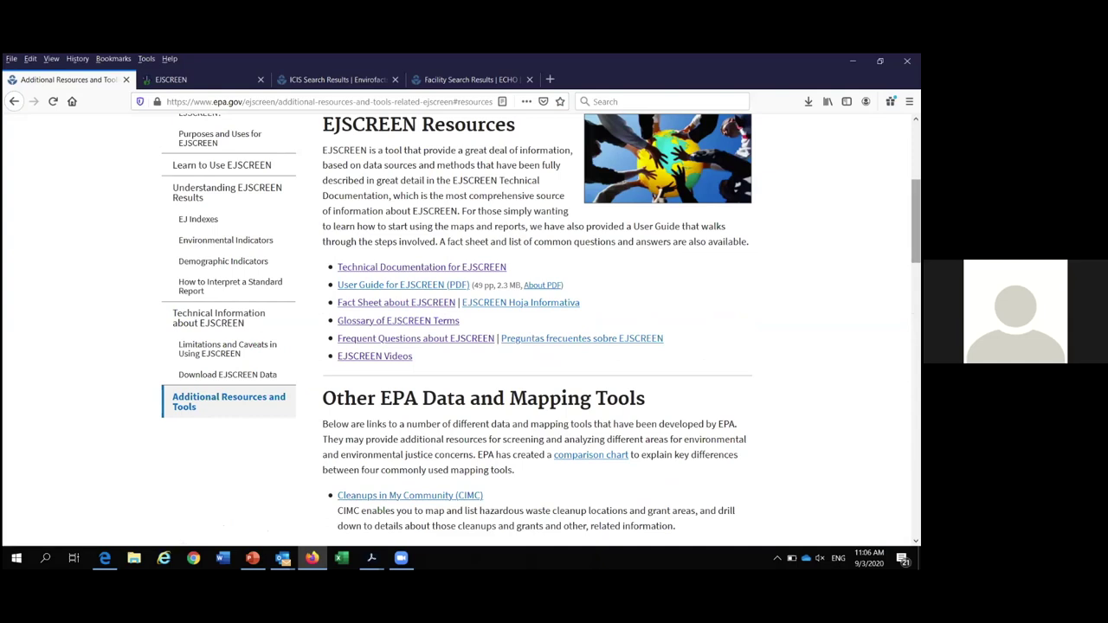
pyautogui.scroll(-3, 915, 221)
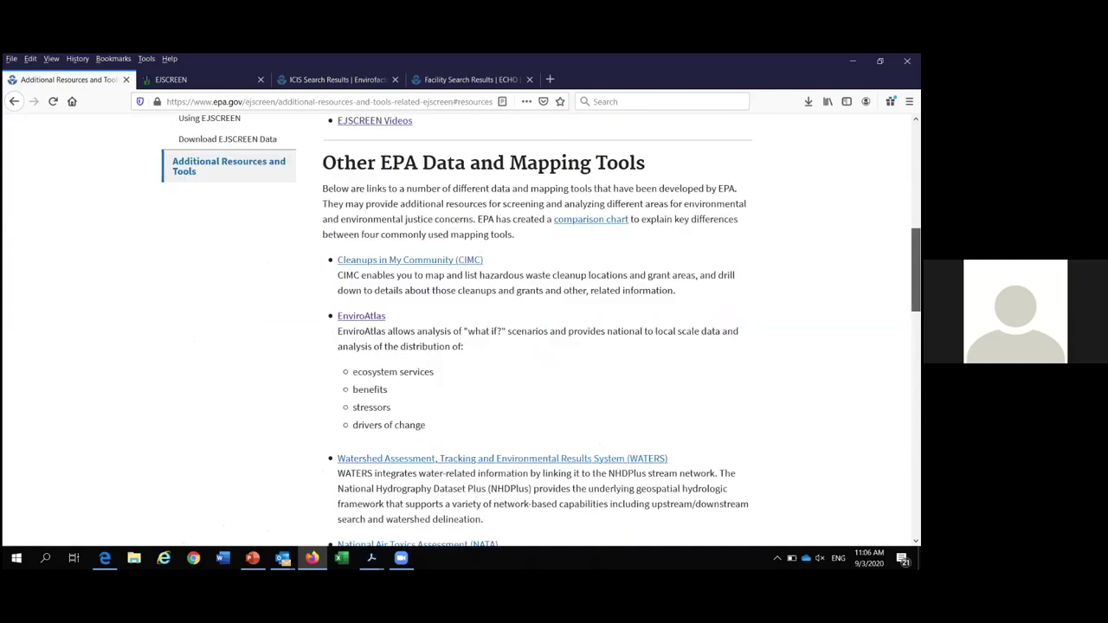
pyautogui.scroll(-12, 915, 270)
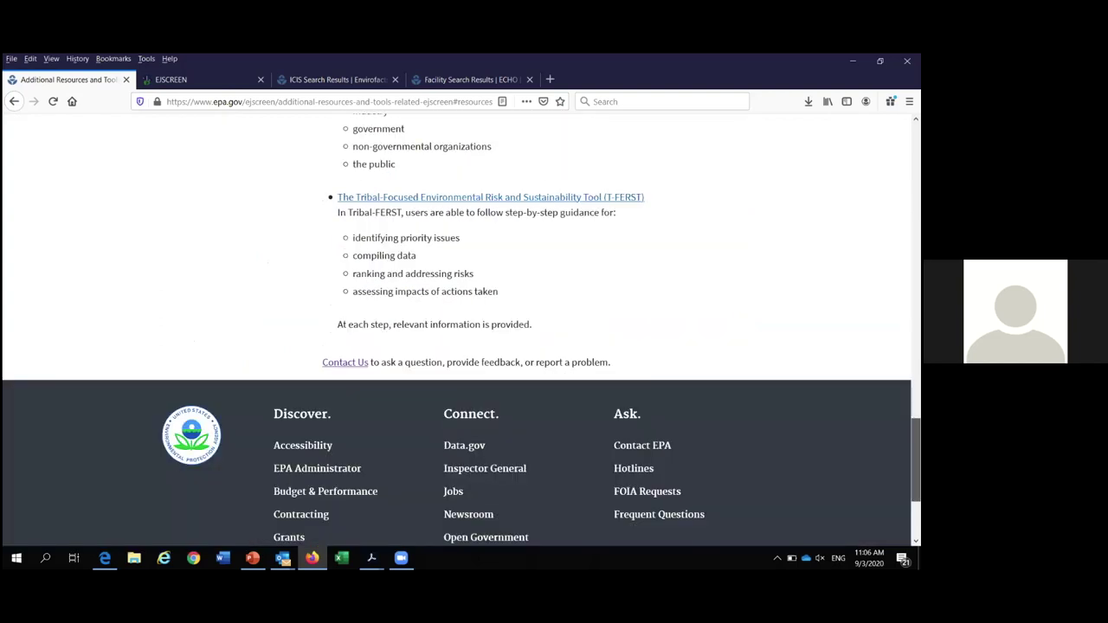
pyautogui.scroll(12, 355, 355)
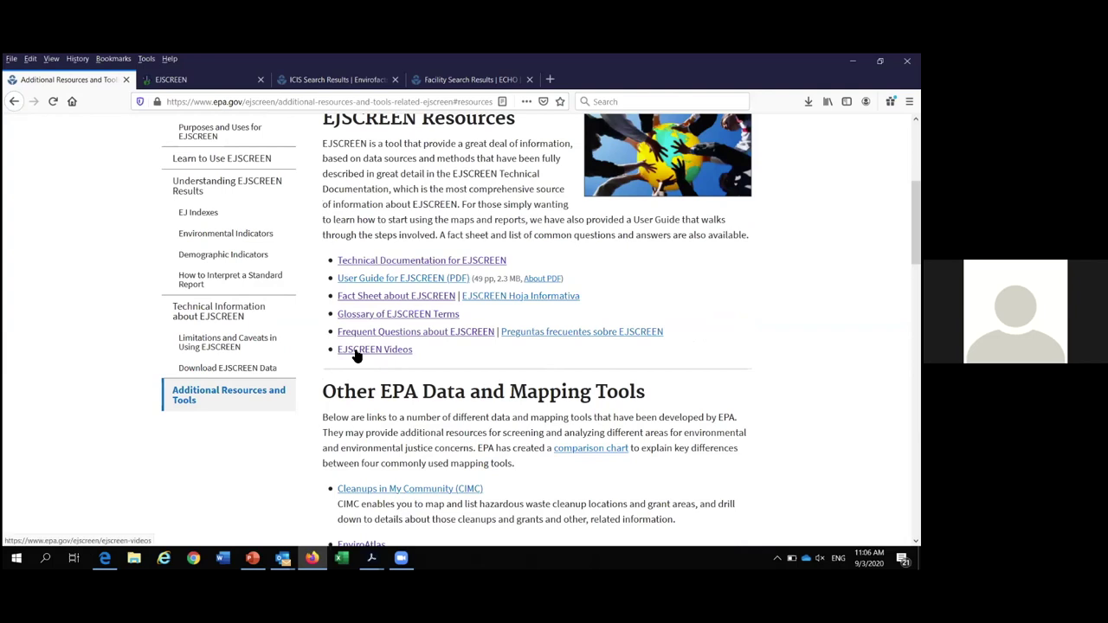
# - Open the EJSCREEN Videos page and review its overview, uses, report interpretation and tutorial videos
pyautogui.click(356, 349)
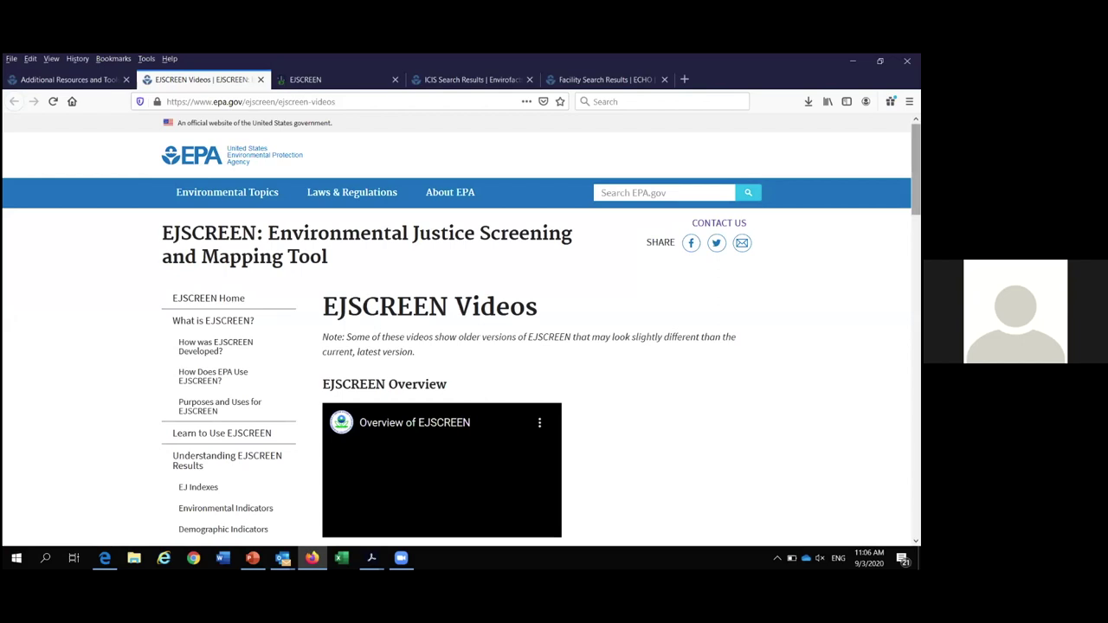
pyautogui.scroll(-3, 437, 484)
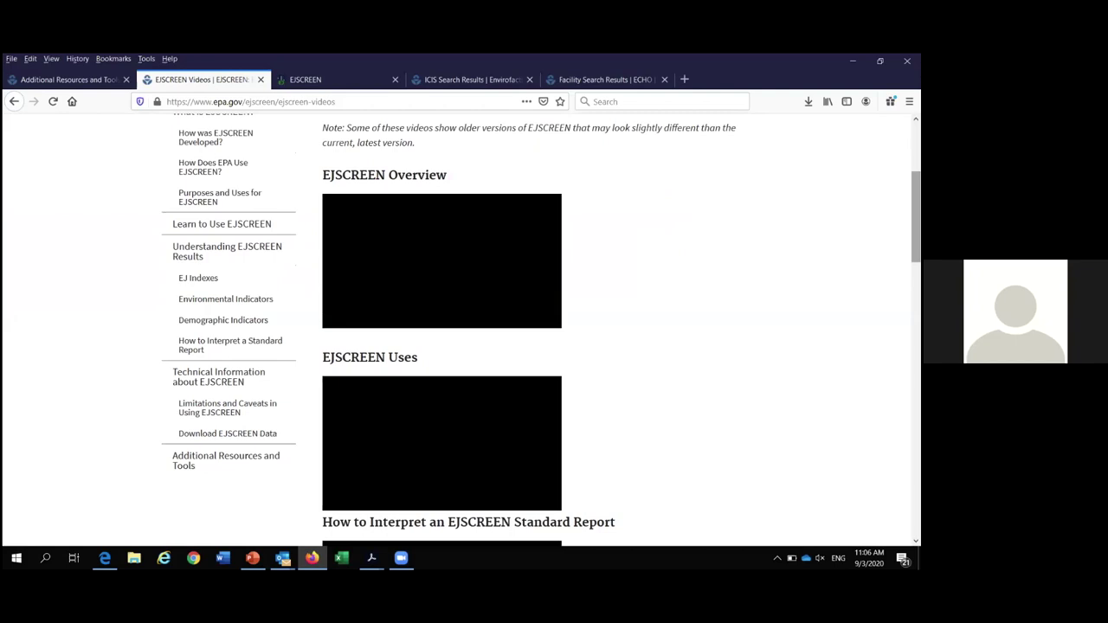
pyautogui.scroll(-3, 459, 329)
pyautogui.scroll(-3, 459, 329)
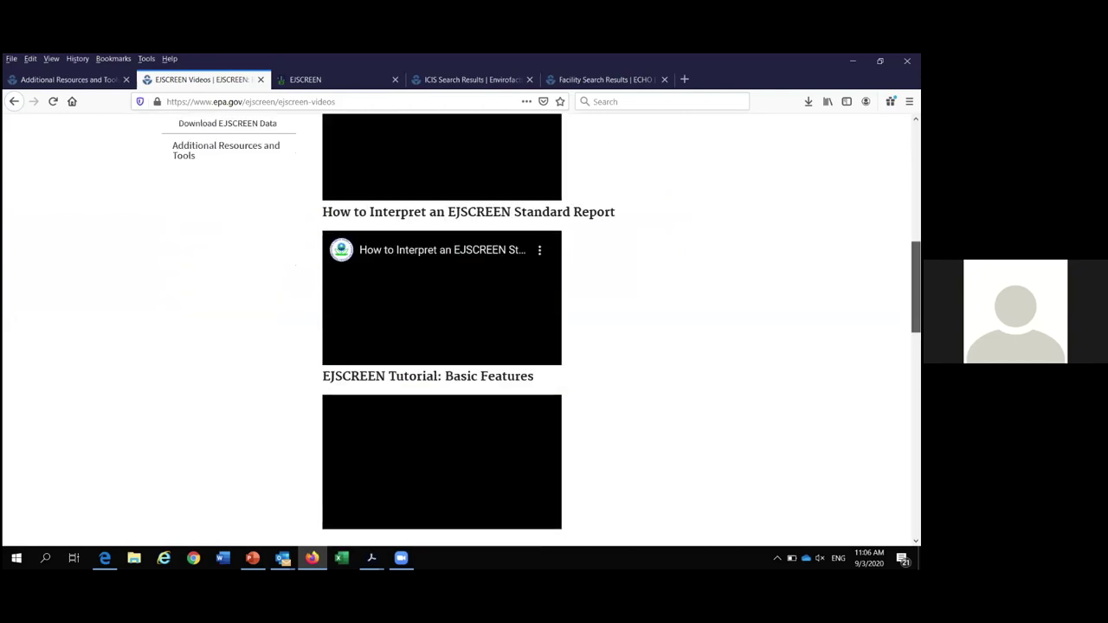
pyautogui.scroll(-2, 459, 329)
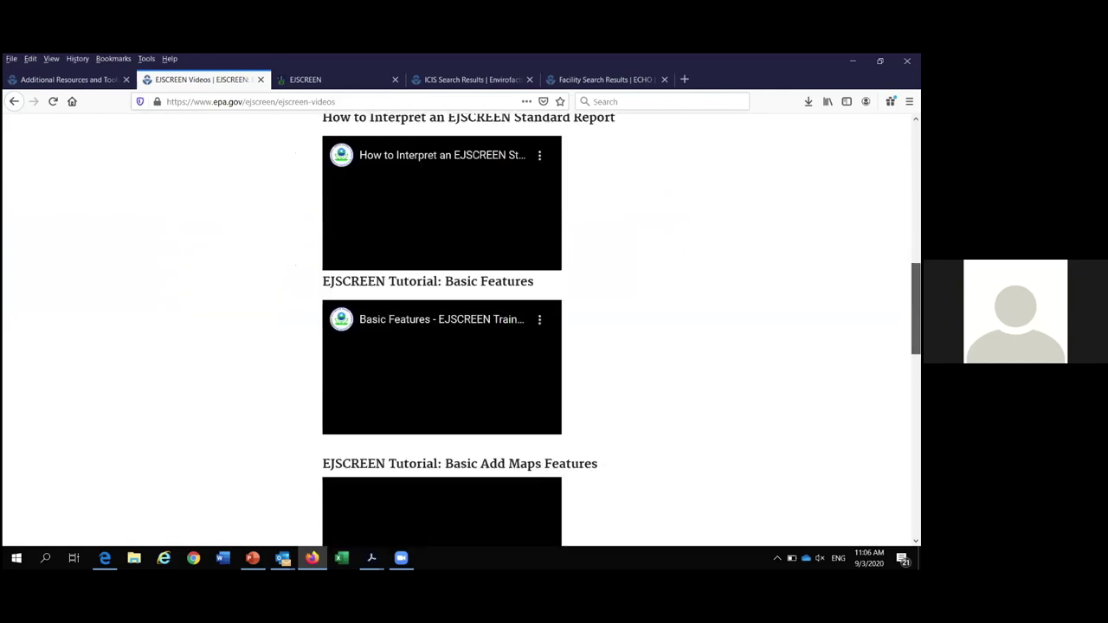
pyautogui.scroll(1, 459, 329)
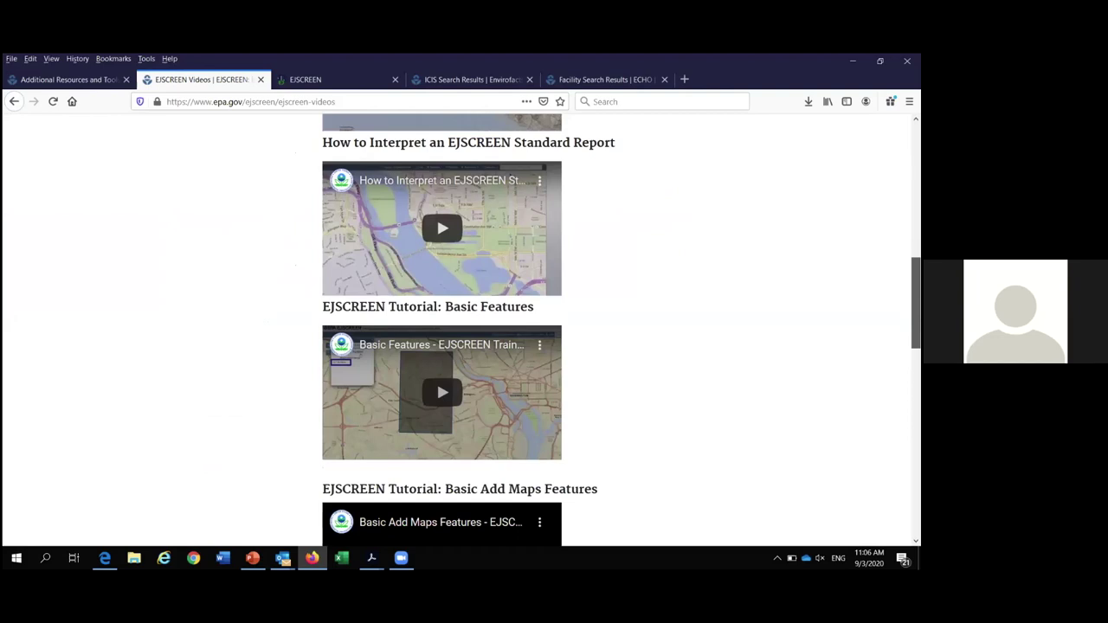
pyautogui.scroll(-1, 436, 380)
pyautogui.scroll(-4, 436, 325)
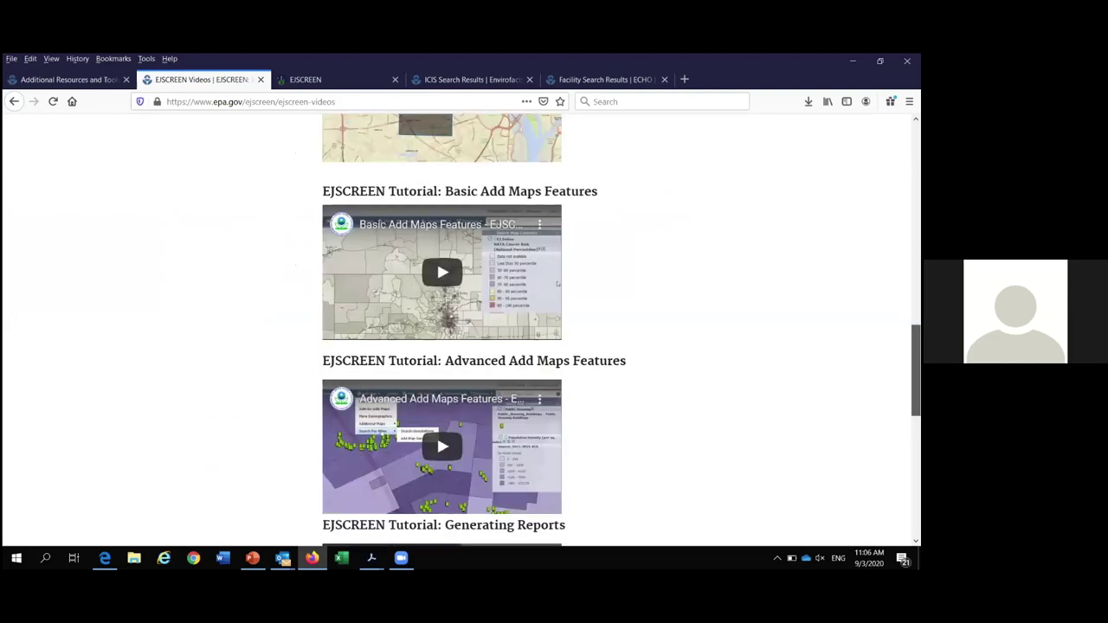
pyautogui.scroll(-2, 442, 329)
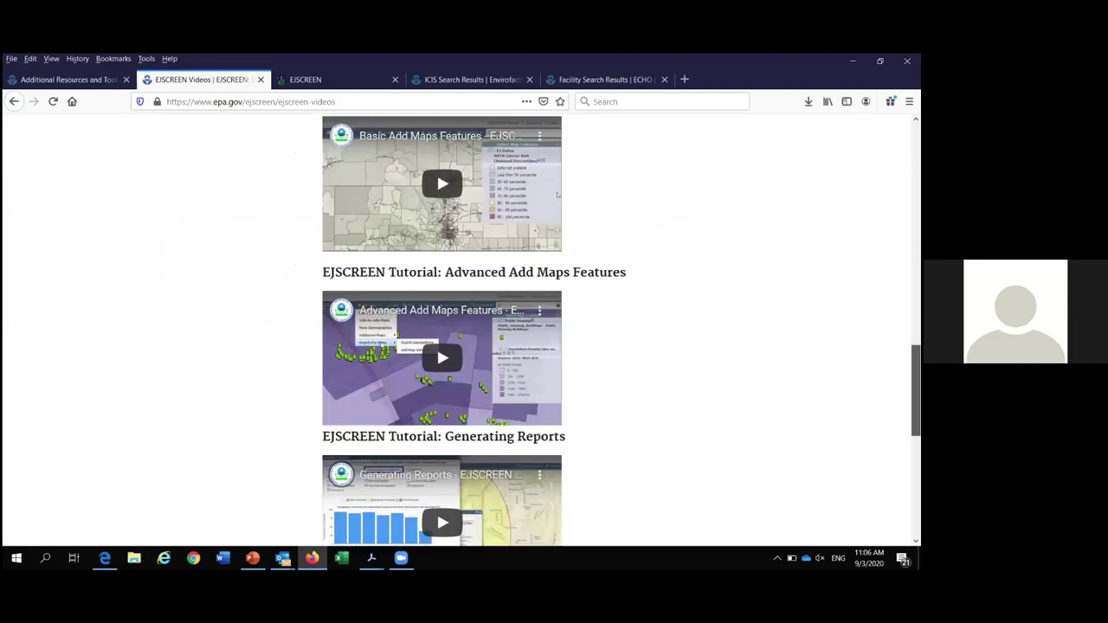
pyautogui.scroll(-1, 442, 329)
pyautogui.scroll(-1, 558, 158)
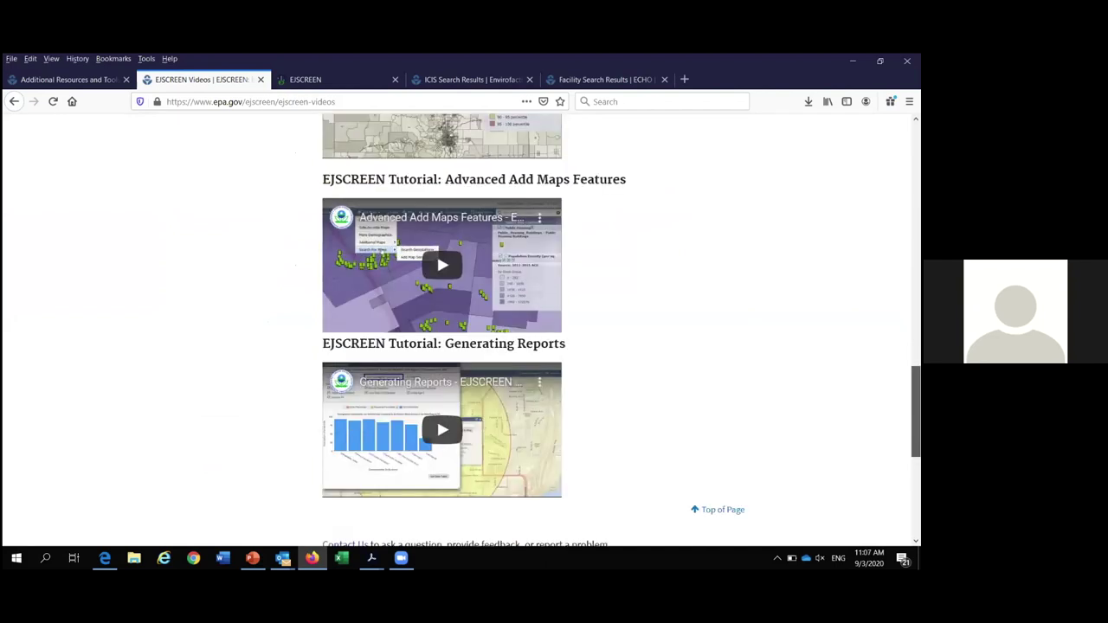
pyautogui.scroll(-1, 461, 330)
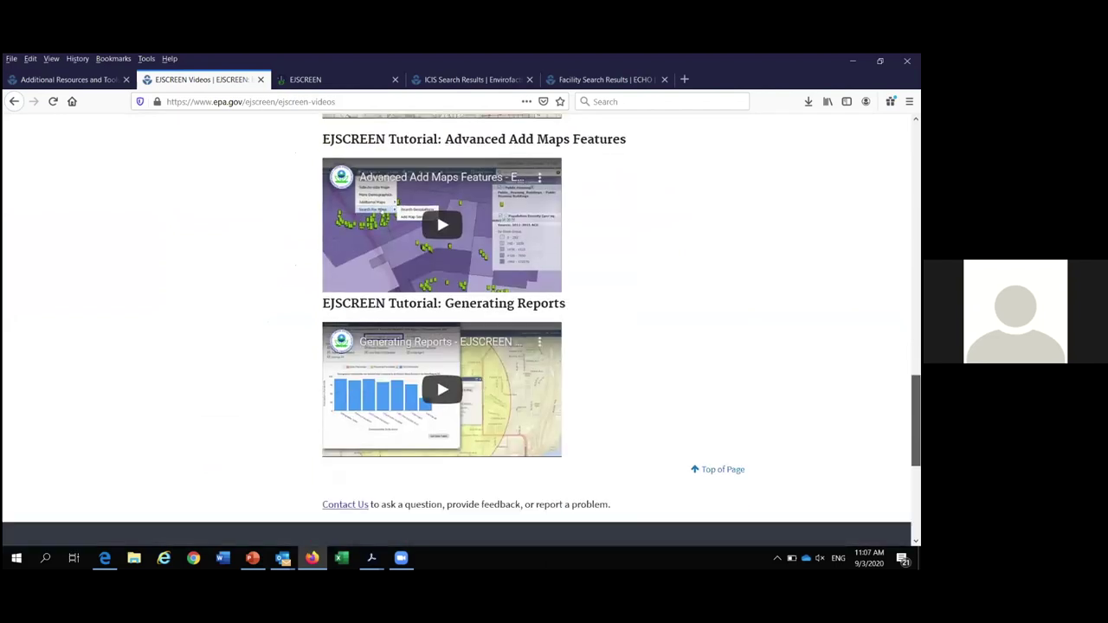
pyautogui.scroll(-1, 459, 329)
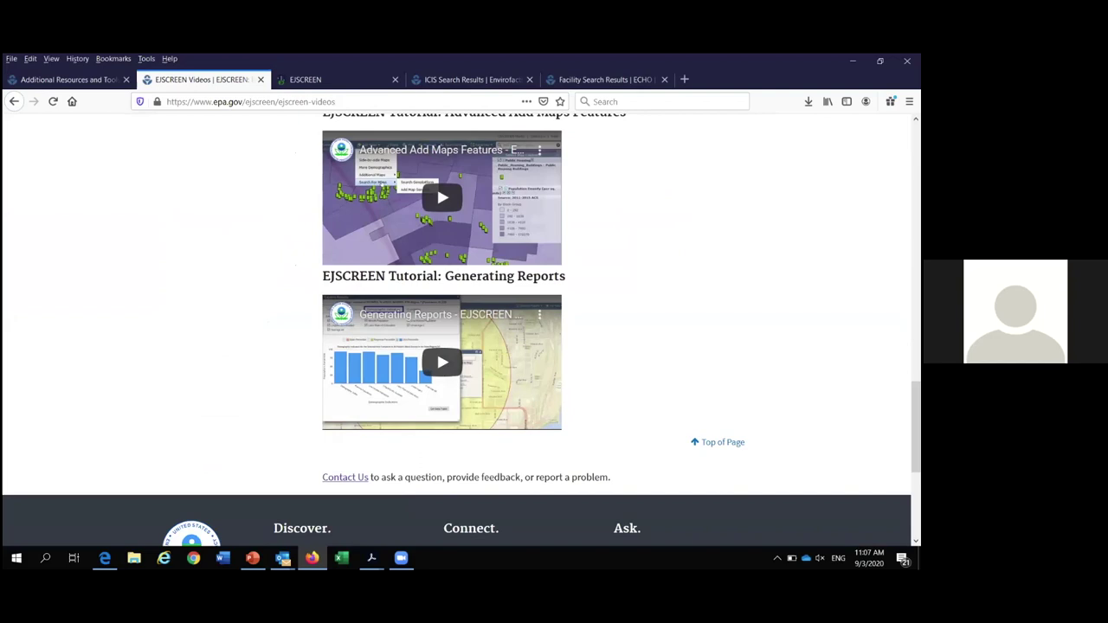
pyautogui.scroll(1, 459, 329)
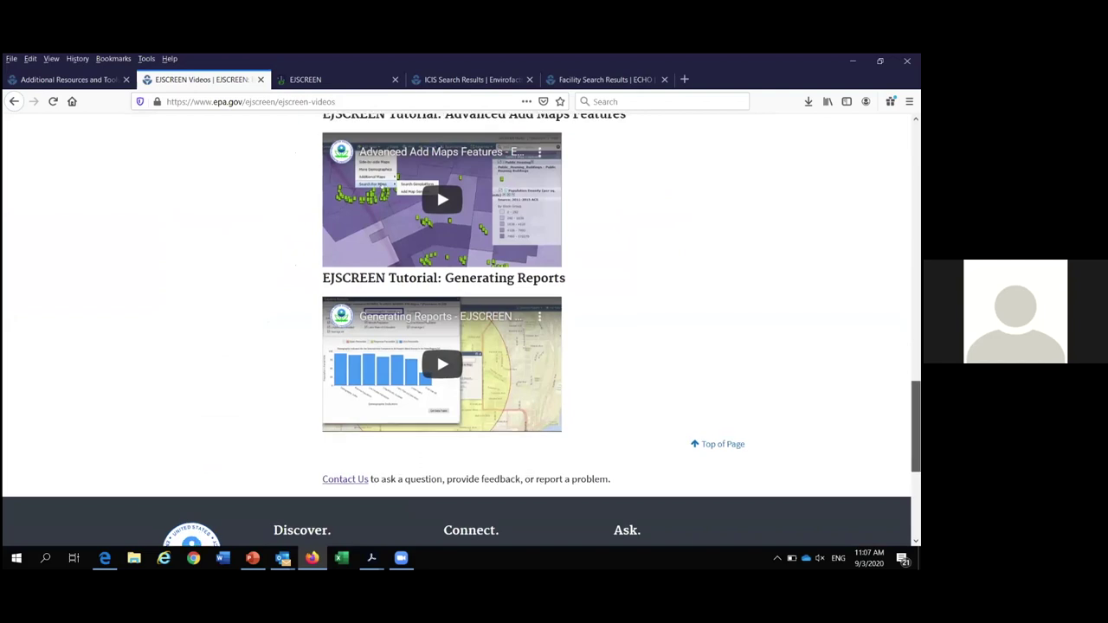
pyautogui.scroll(8, 436, 144)
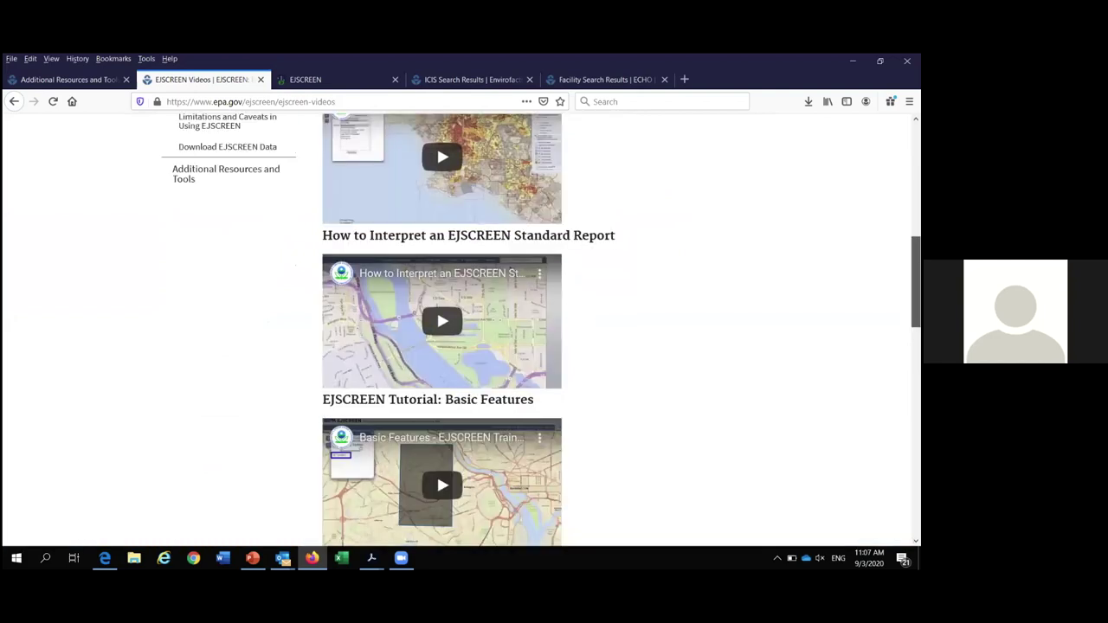
pyautogui.scroll(4, 441, 329)
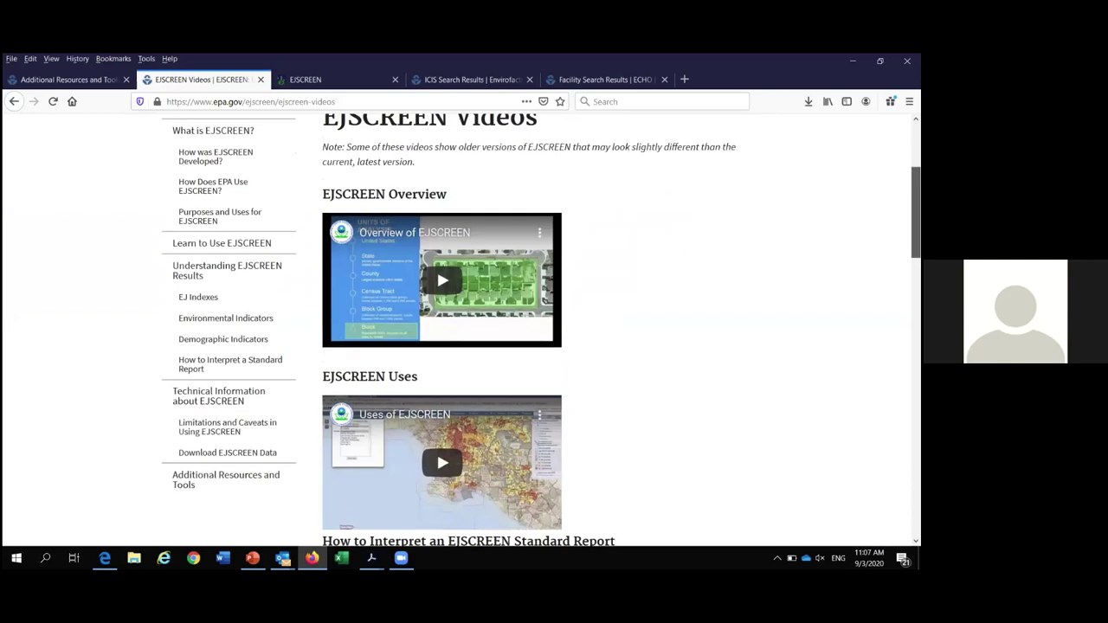
pyautogui.scroll(1, 436, 450)
pyautogui.scroll(1, 461, 329)
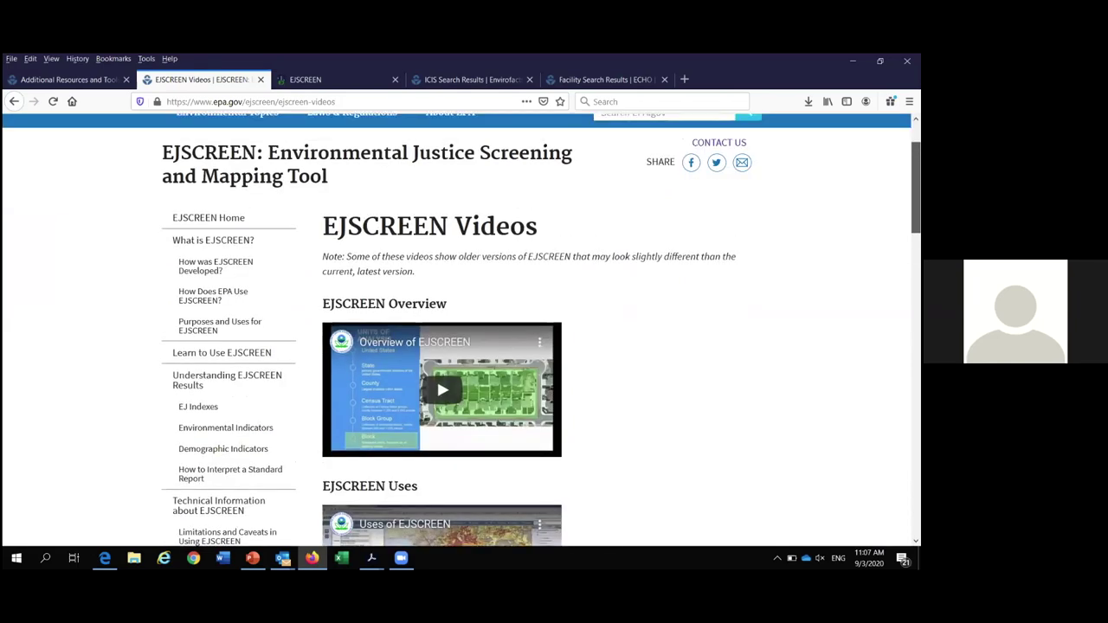
pyautogui.scroll(1, 456, 329)
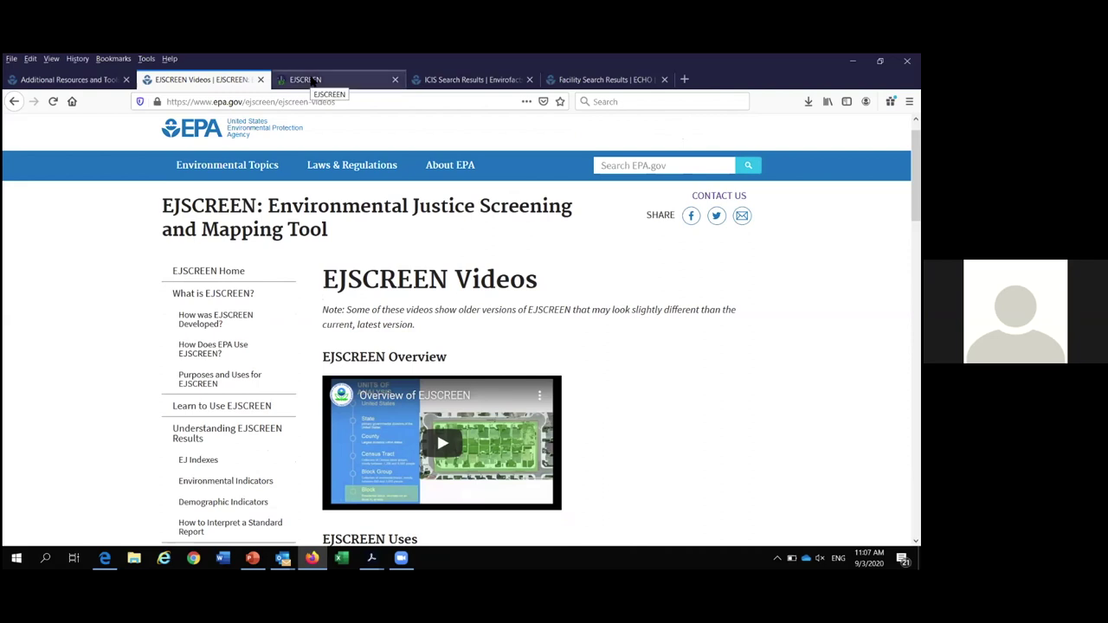
# - Return to the EJSCREEN mapper, search the Geoplatform for "Food Desert", and look through the listed maps
pyautogui.click(314, 80)
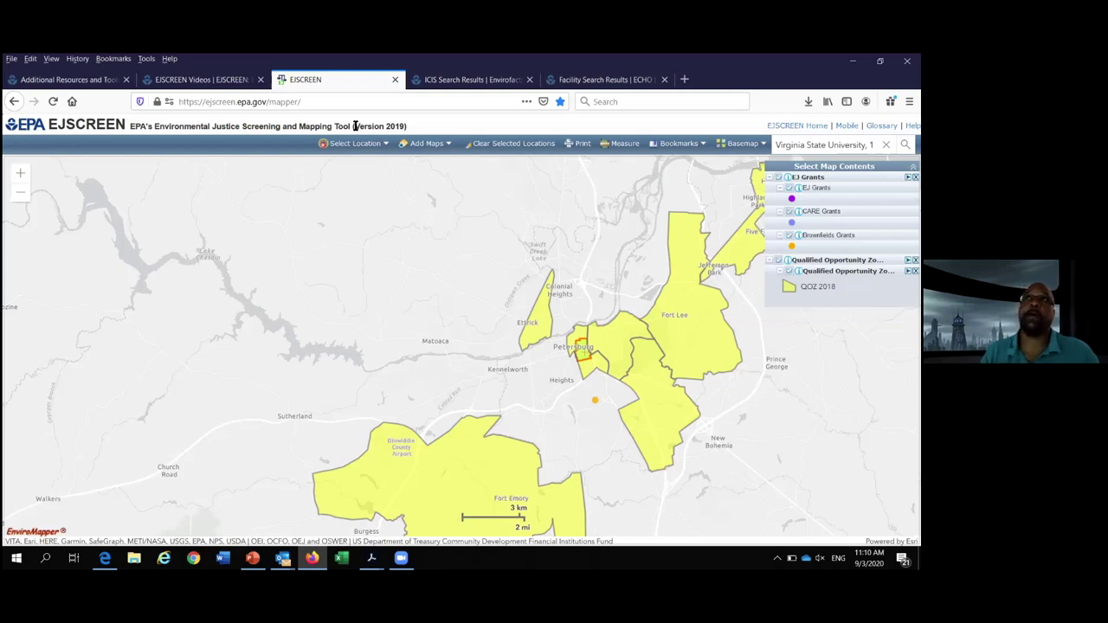
pyautogui.click(433, 145)
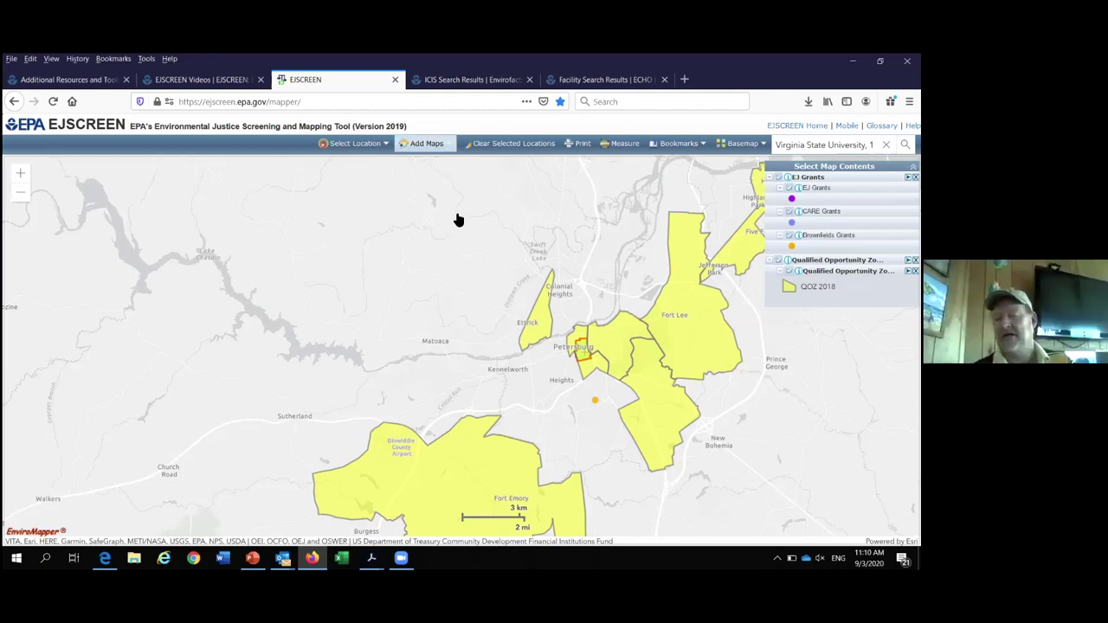
pyautogui.moveTo(457, 222)
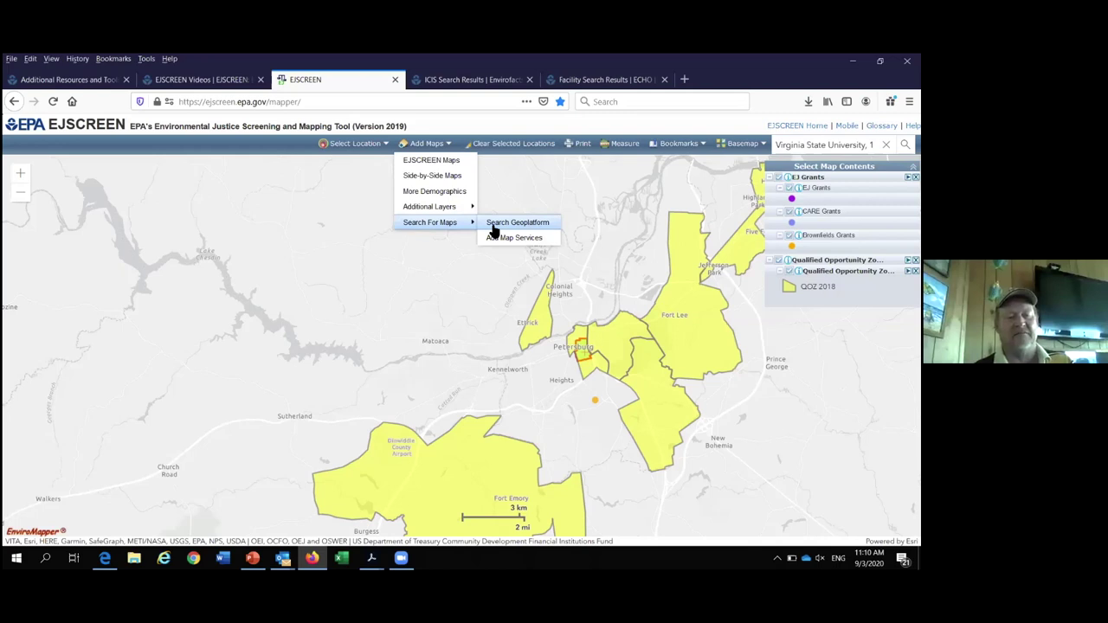
pyautogui.click(493, 225)
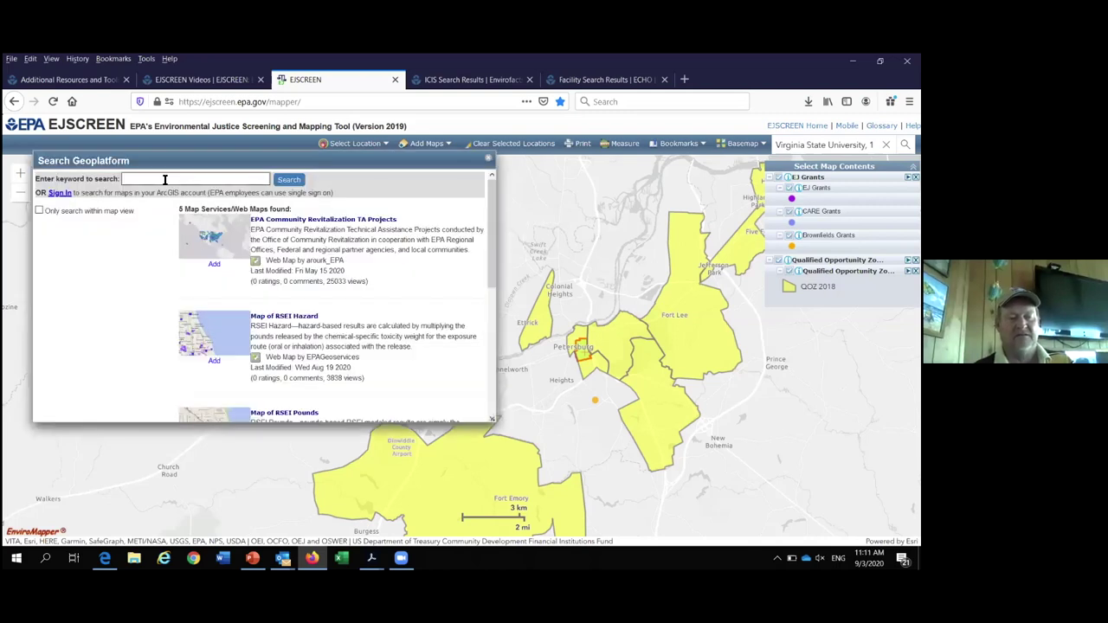
pyautogui.click(164, 179)
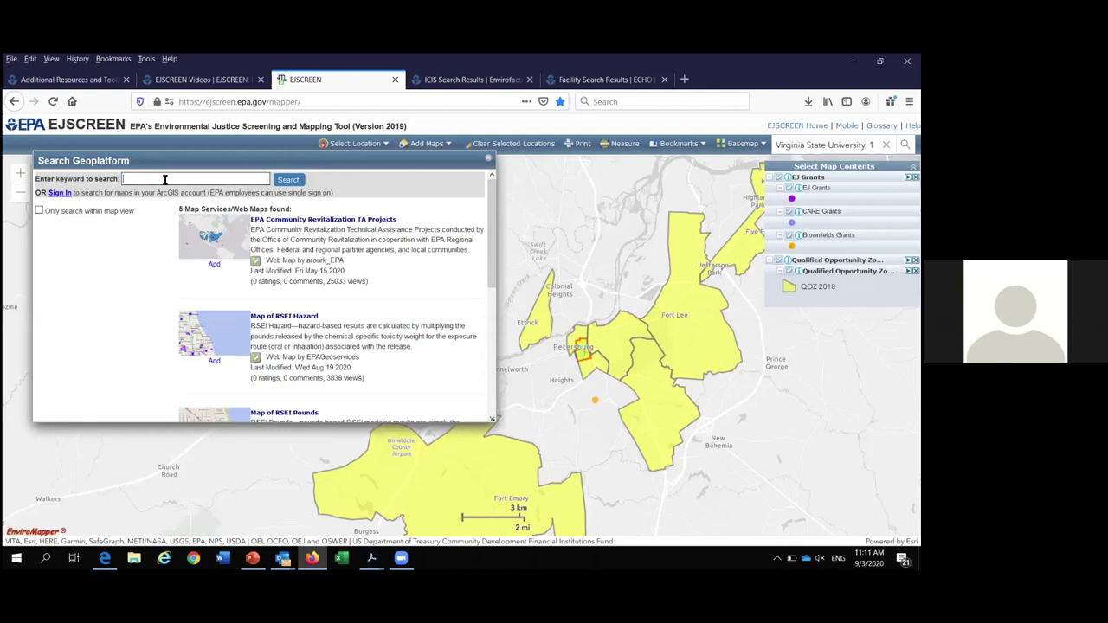
pyautogui.write('Food Desert')
pyautogui.press('Return')
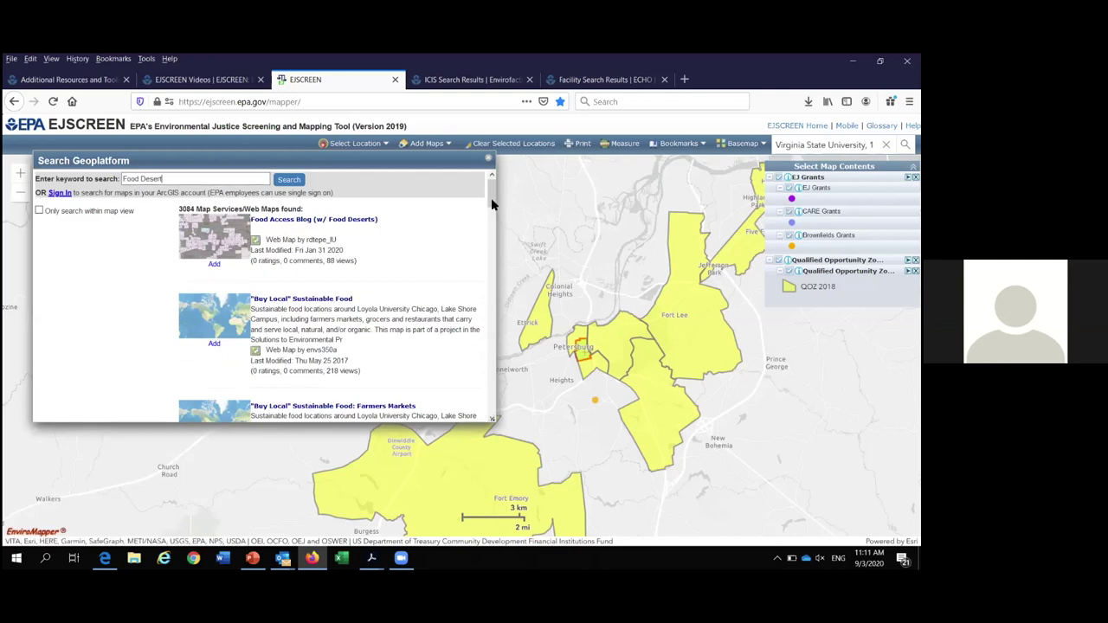
pyautogui.scroll(-3, 491, 227)
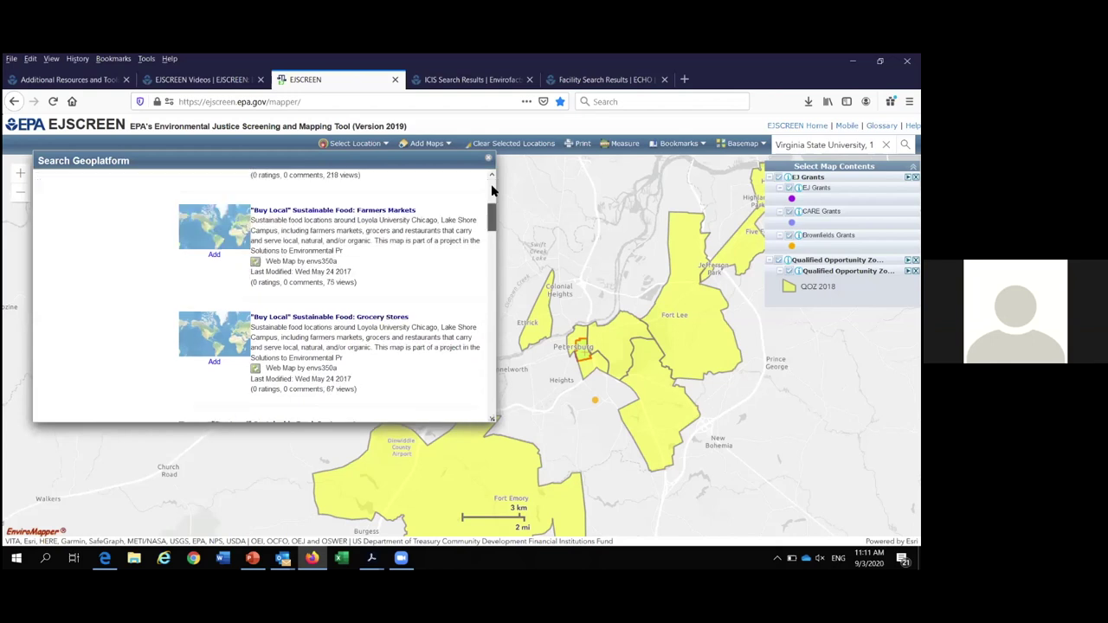
pyautogui.scroll(3, 179, 185)
# - Refine the Geoplatform search to "Food Desert, ERS" and add the County Population Percent Affected by Food Deserts in Virginia web map
pyautogui.click(170, 177)
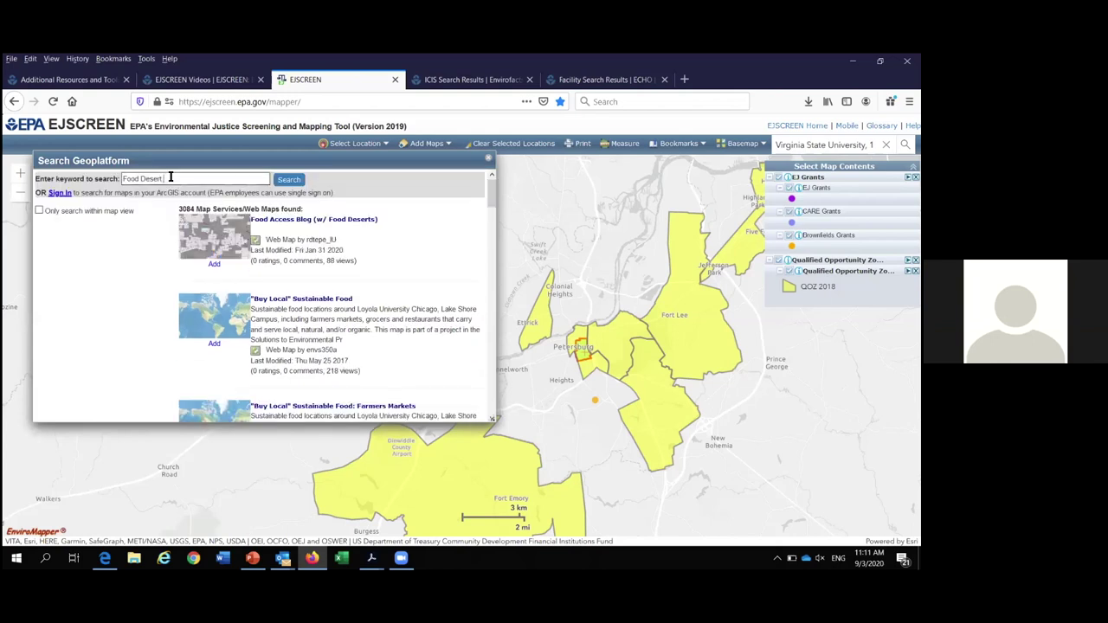
pyautogui.write(', ERS')
pyautogui.press('Return')
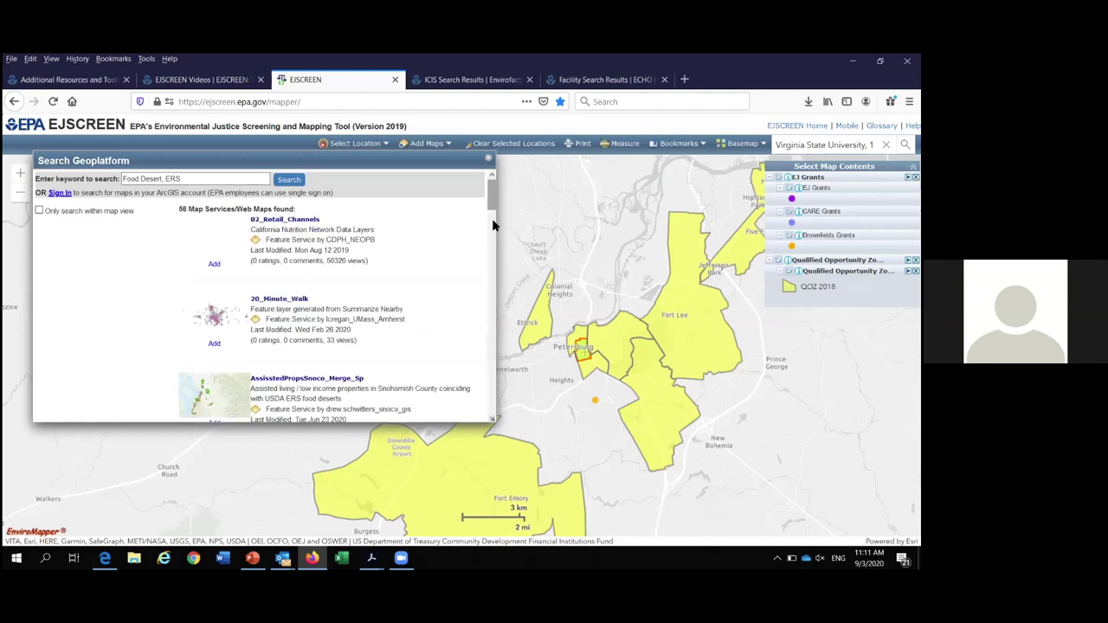
pyautogui.scroll(-3, 493, 225)
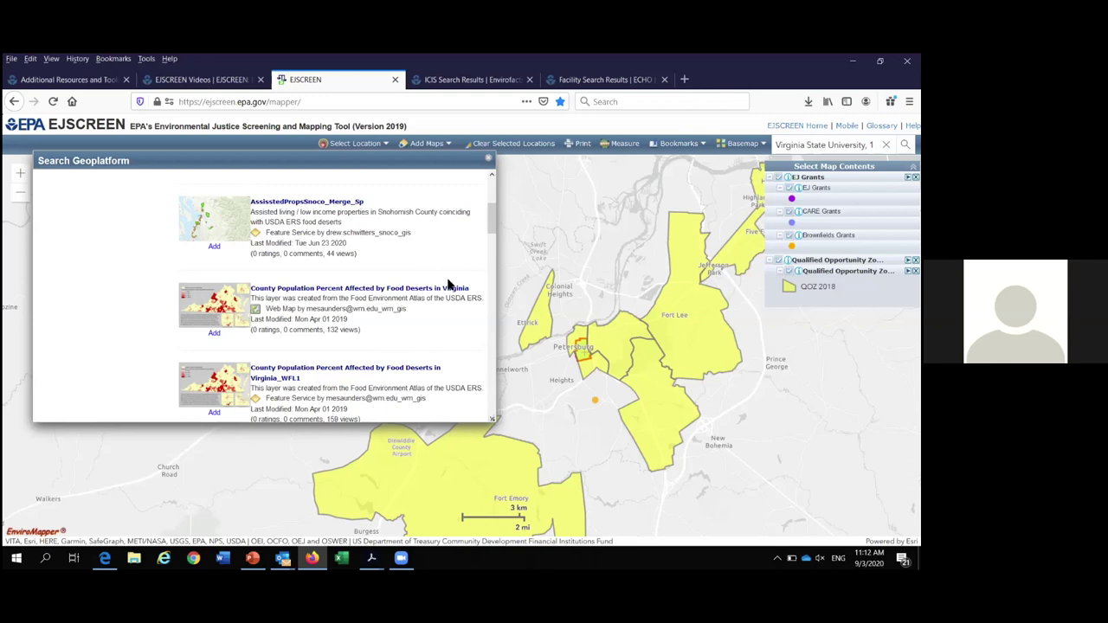
pyautogui.click(215, 334)
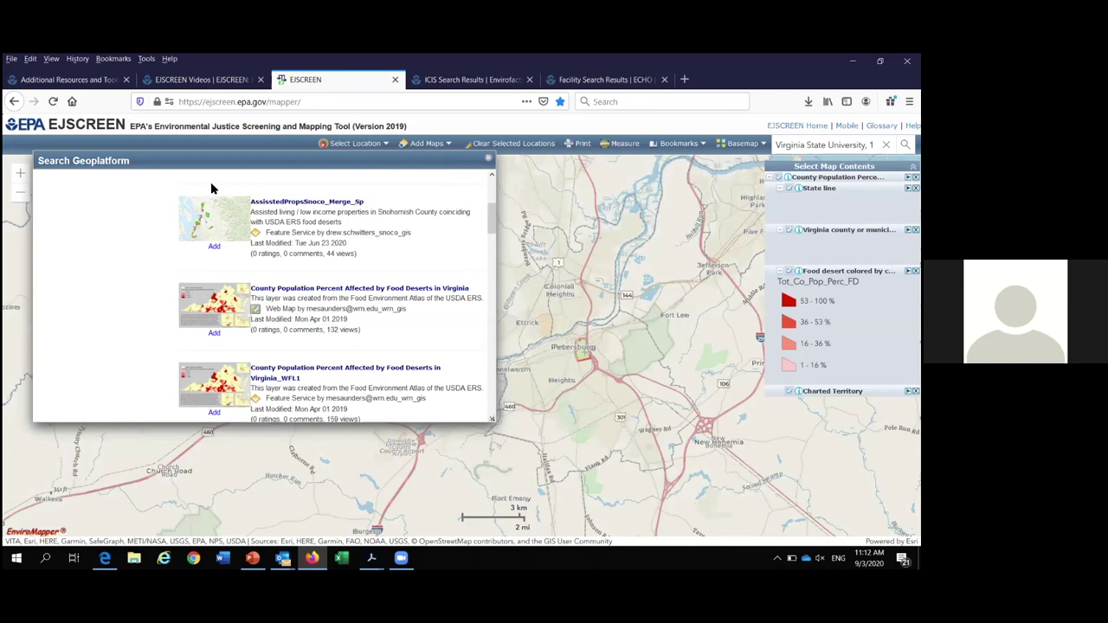
# - Close the Geoplatform search over the Petersburg area and clear the selected locations from the map
pyautogui.click(22, 194)
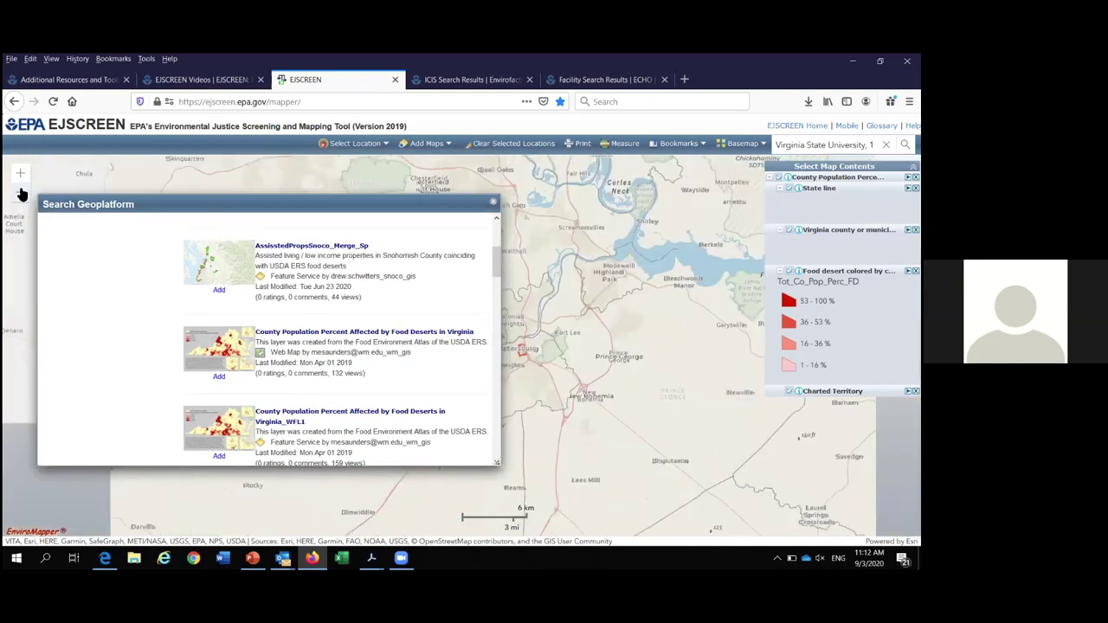
pyautogui.click(21, 194)
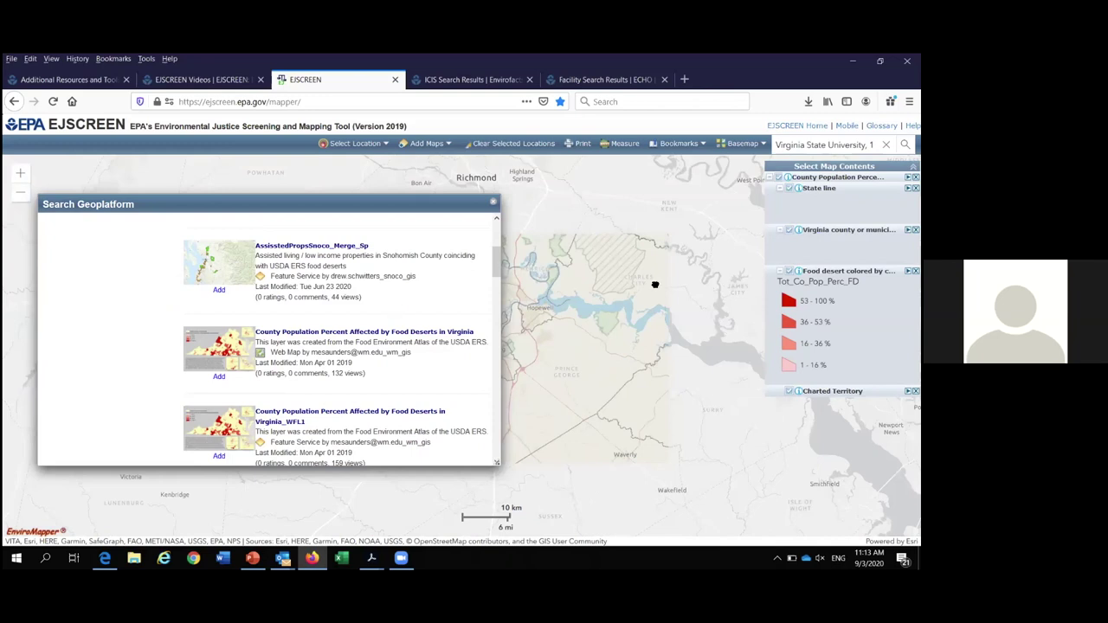
pyautogui.moveTo(611, 299); pyautogui.dragTo(593, 284)
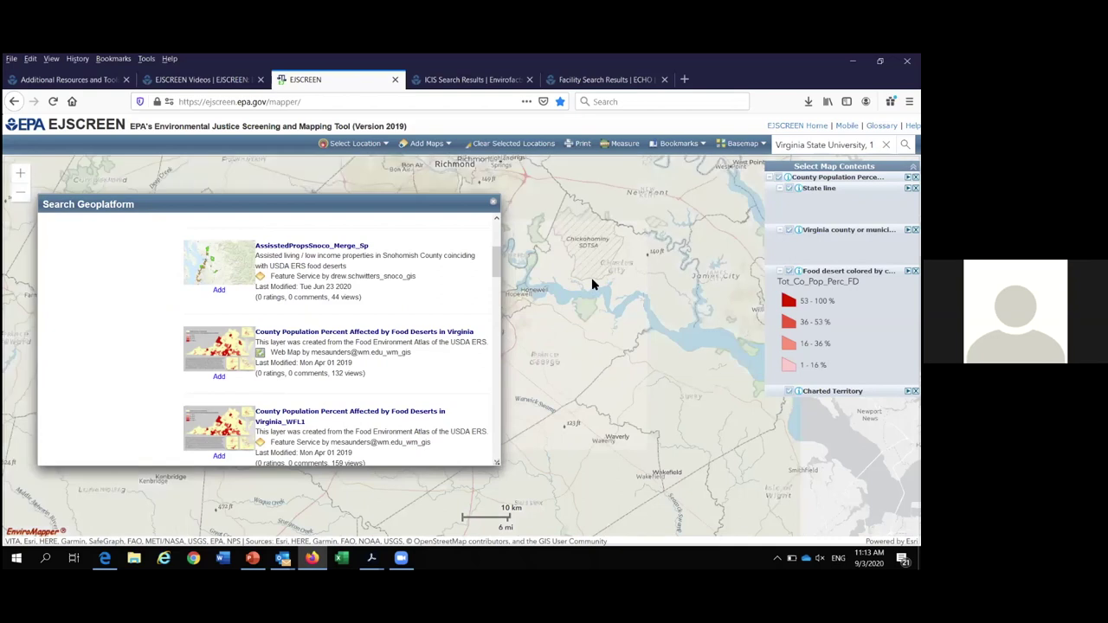
pyautogui.click(493, 204)
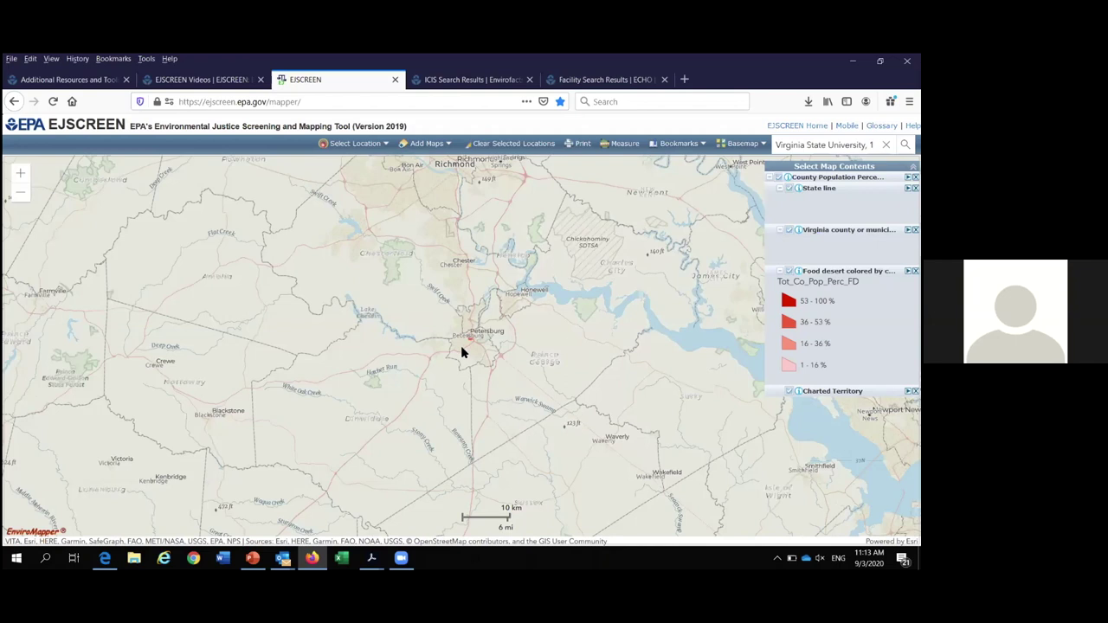
pyautogui.scroll(1, 461, 353)
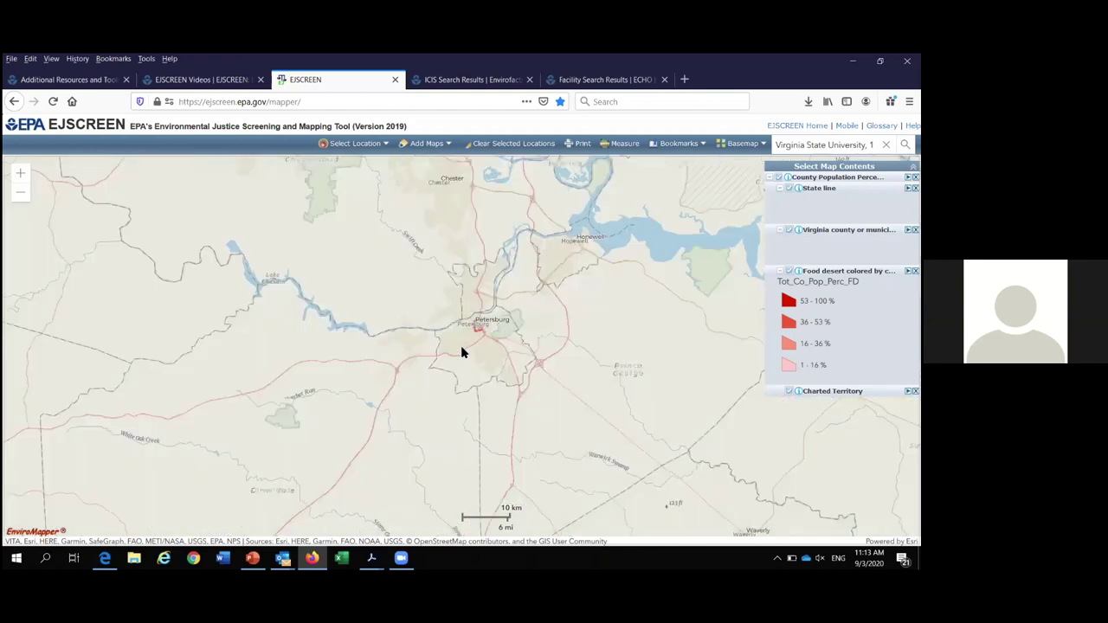
pyautogui.click(531, 145)
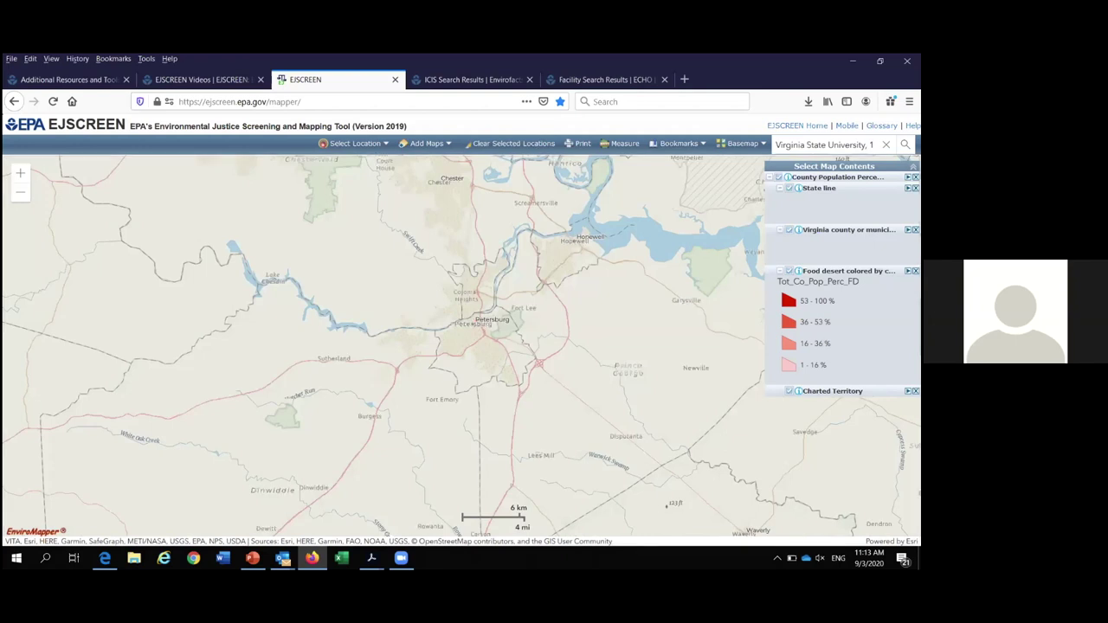
# - Reopen the Geoplatform map search from the mapper and search for "ERS, food desert"
pyautogui.click(418, 146)
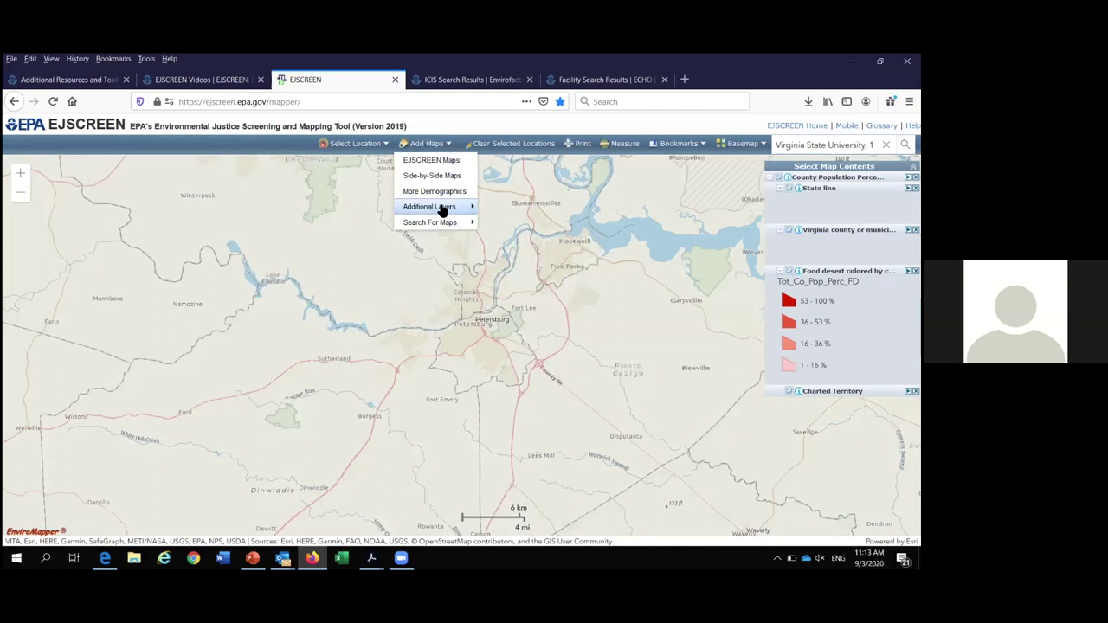
pyautogui.click(439, 209)
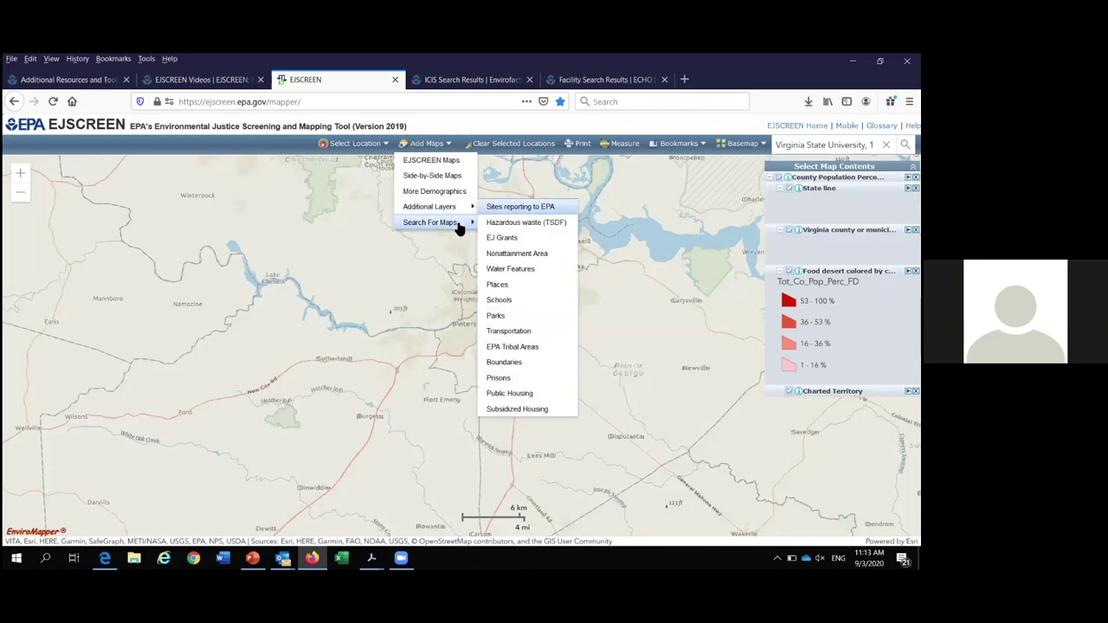
pyautogui.click(502, 226)
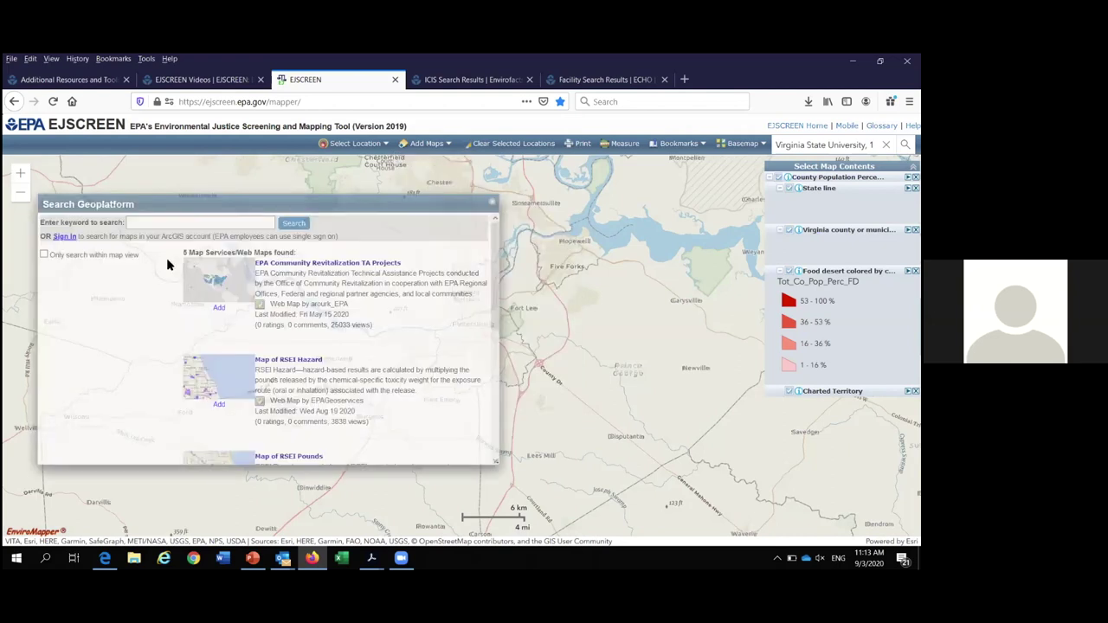
pyautogui.click(167, 227)
pyautogui.write('ERS, food')
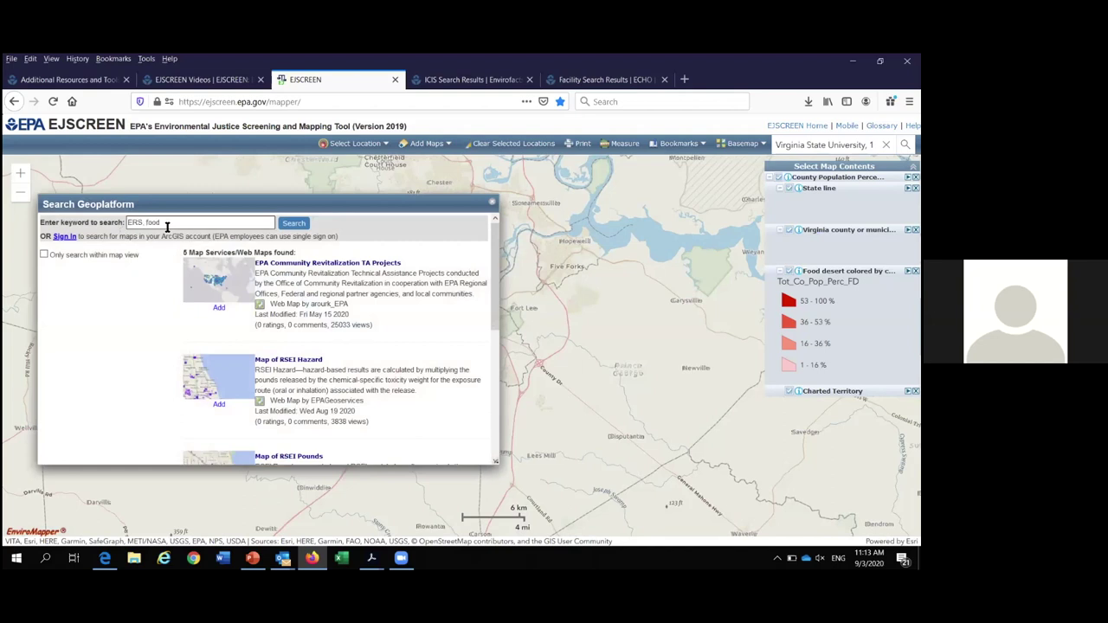
pyautogui.write(' desert')
pyautogui.press('Return')
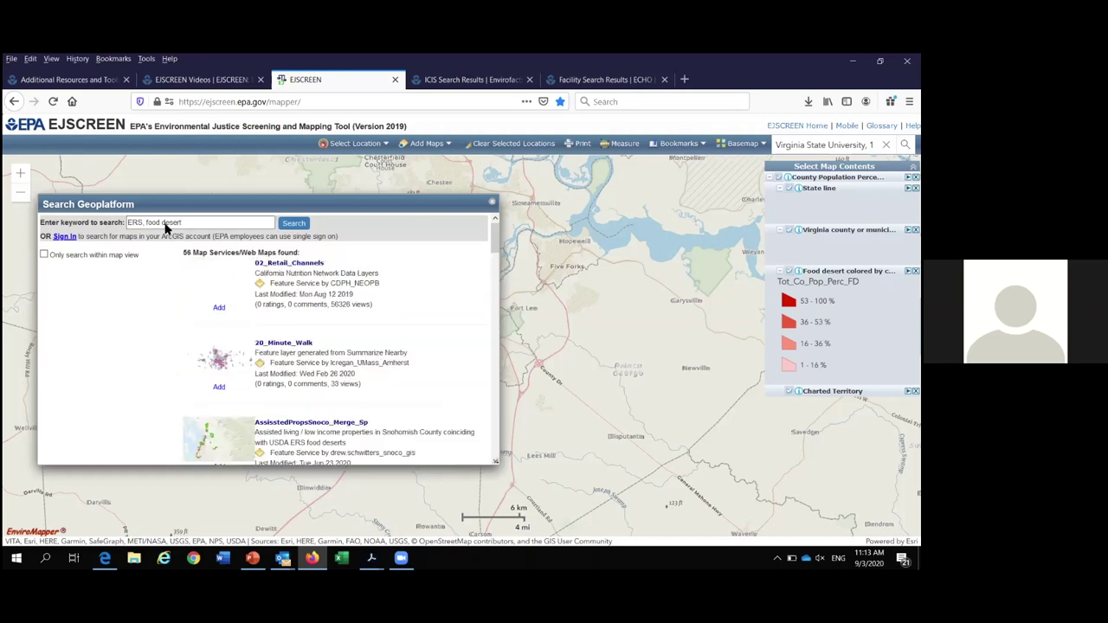
# - Look through the Geoplatform results down to the USDA ERS food access by census tract and Food Access USDA entries
pyautogui.scroll(-10, 498, 275)
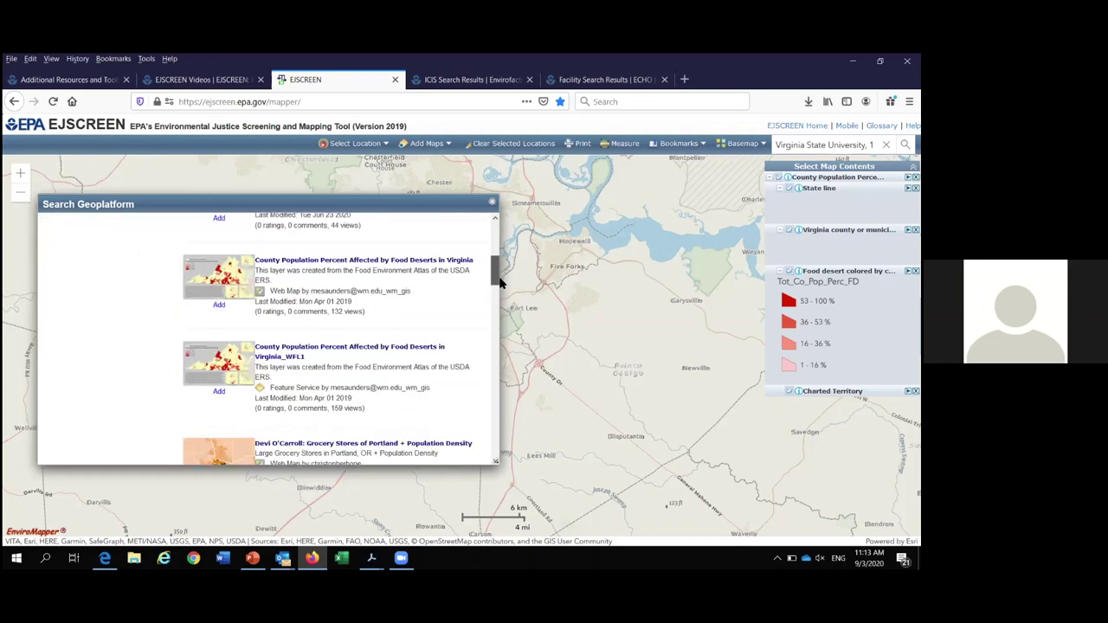
pyautogui.scroll(-3, 500, 298)
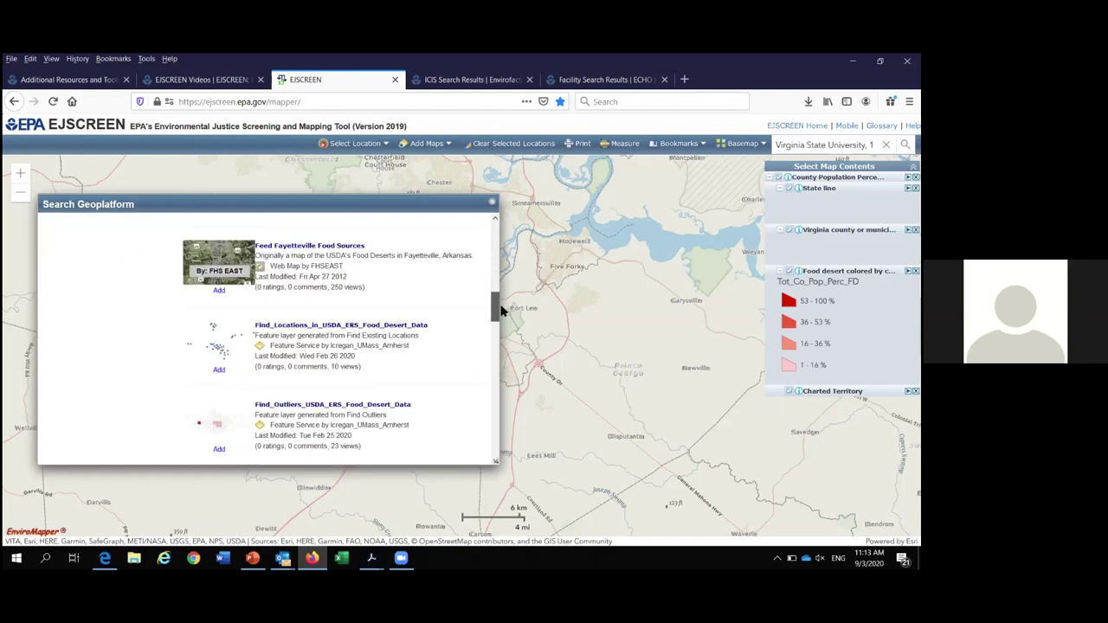
pyautogui.scroll(-2, 500, 321)
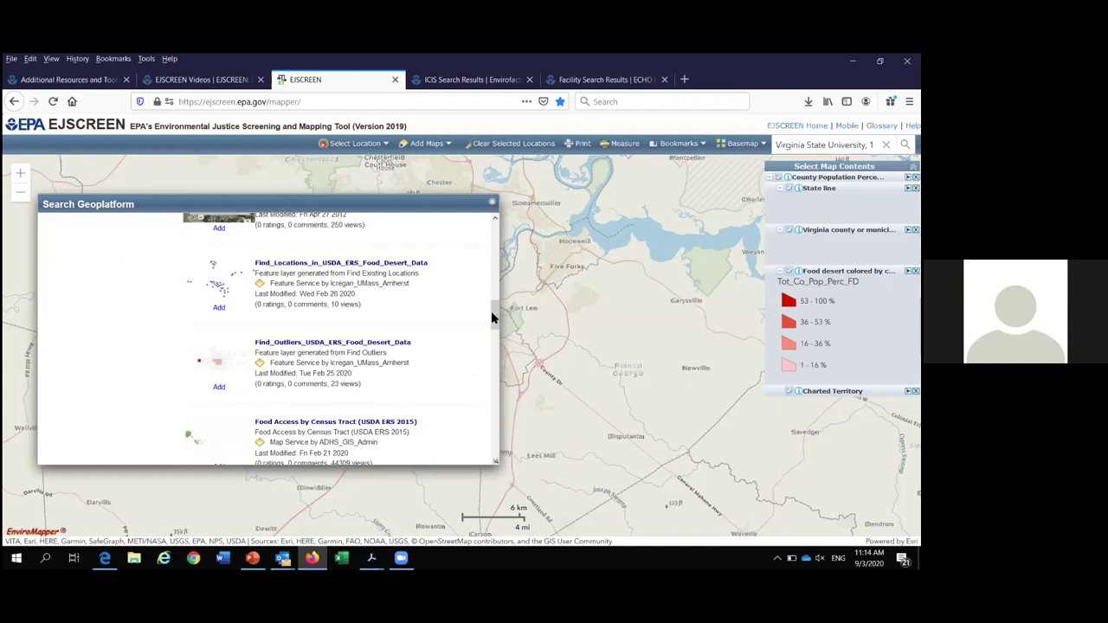
pyautogui.moveTo(492, 330); pyautogui.dragTo(493, 346)
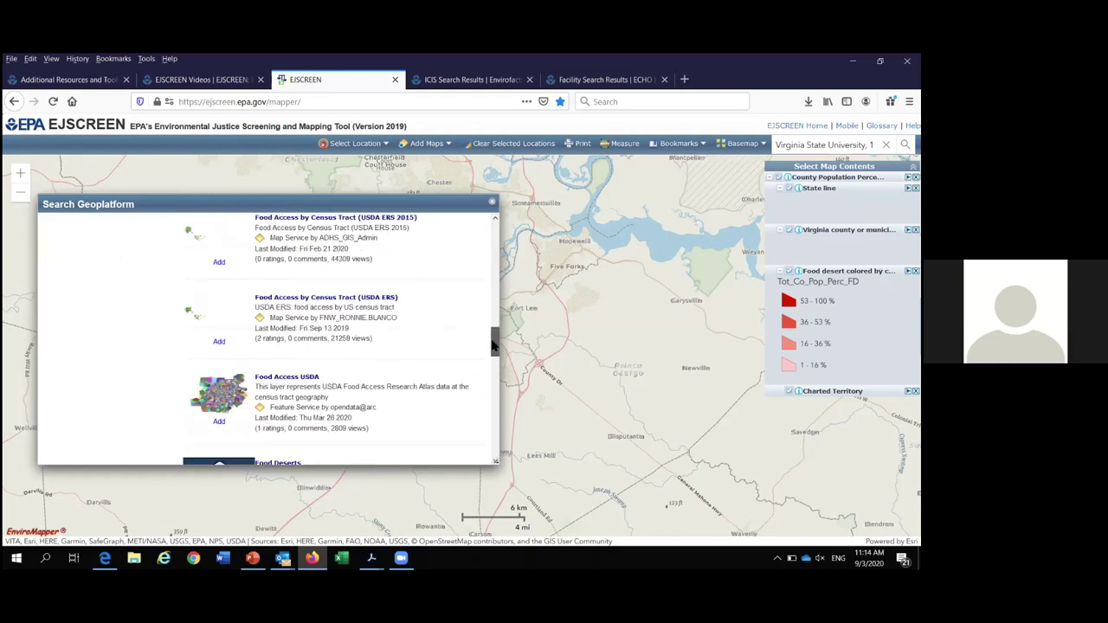
pyautogui.moveTo(494, 347); pyautogui.dragTo(493, 348)
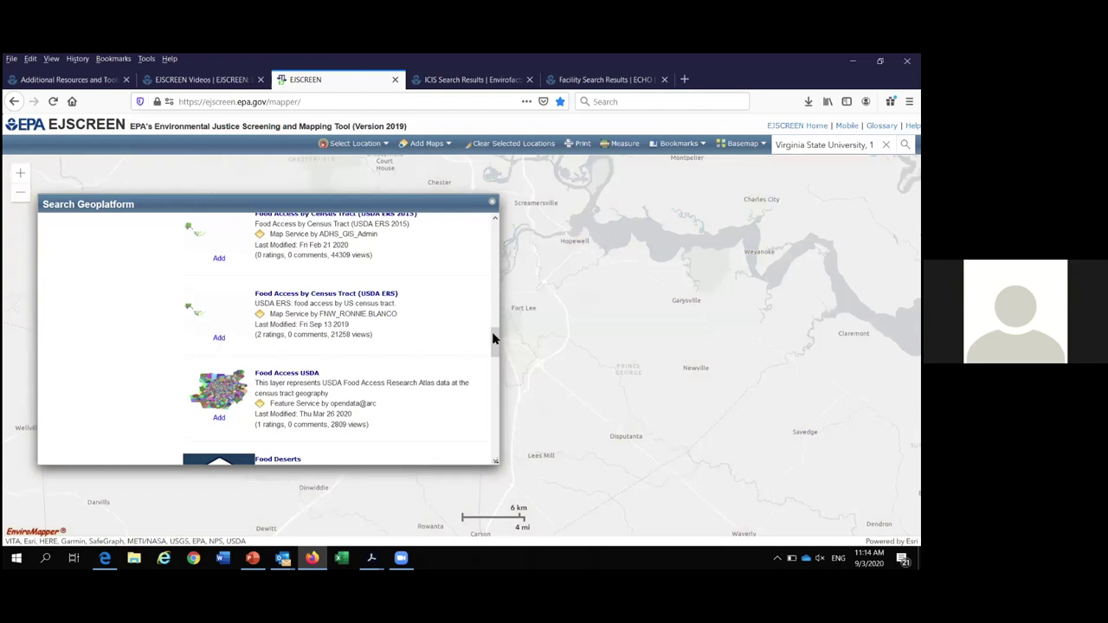
pyautogui.scroll(-1, 491, 339)
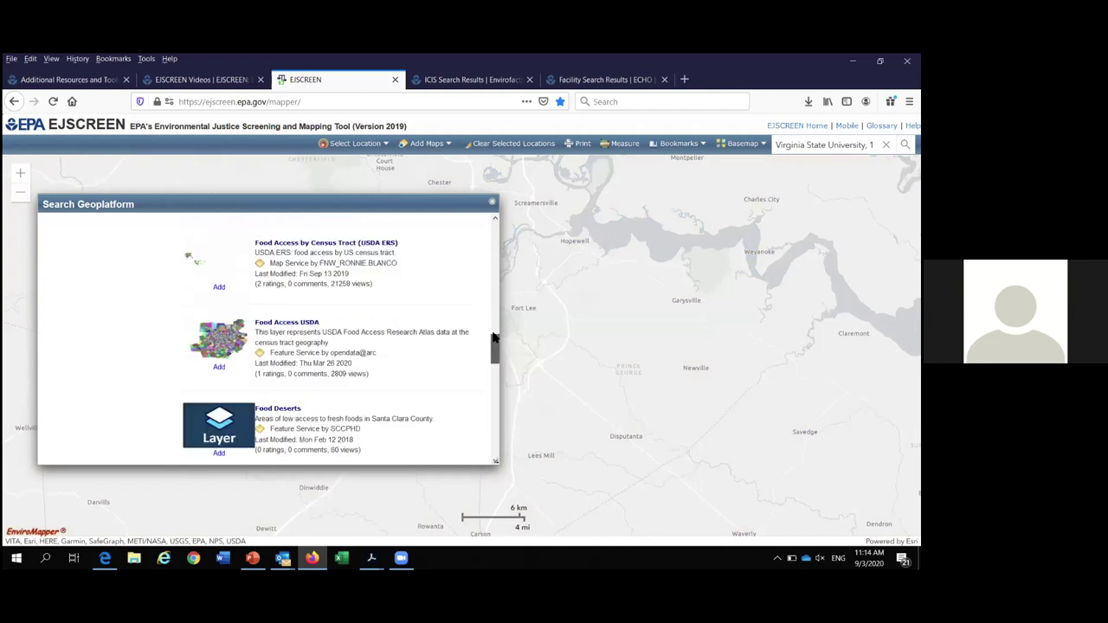
pyautogui.scroll(1, 492, 338)
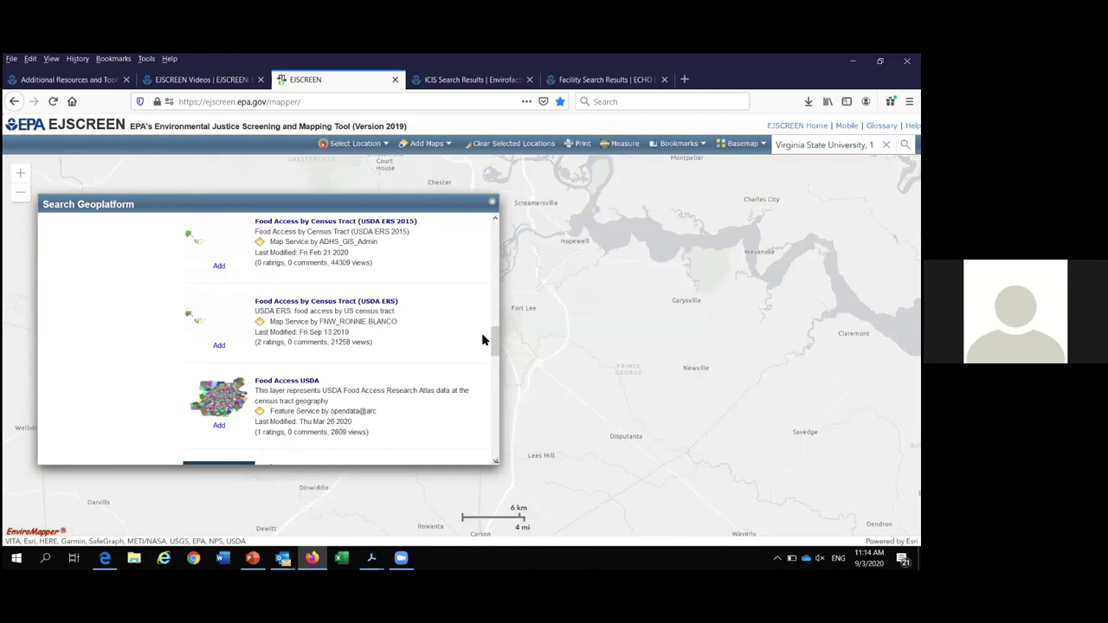
# - Add the County Population Percent Affected by Food Deserts in Virginia_WFL1 feature service to the map
pyautogui.scroll(3, 498, 282)
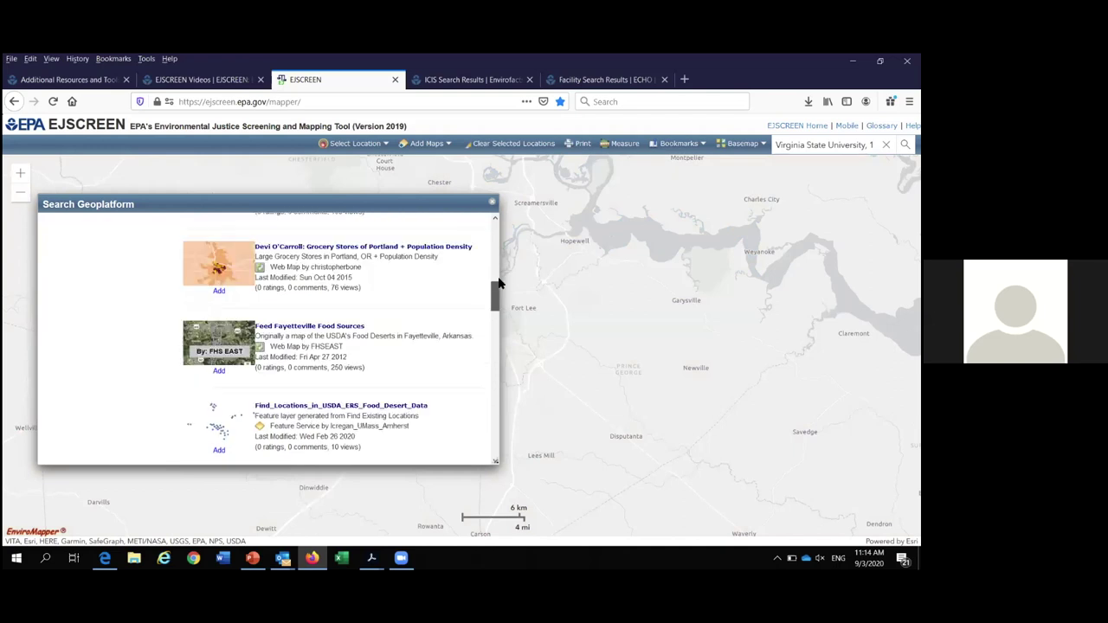
pyautogui.scroll(1, 496, 280)
pyautogui.scroll(1, 495, 266)
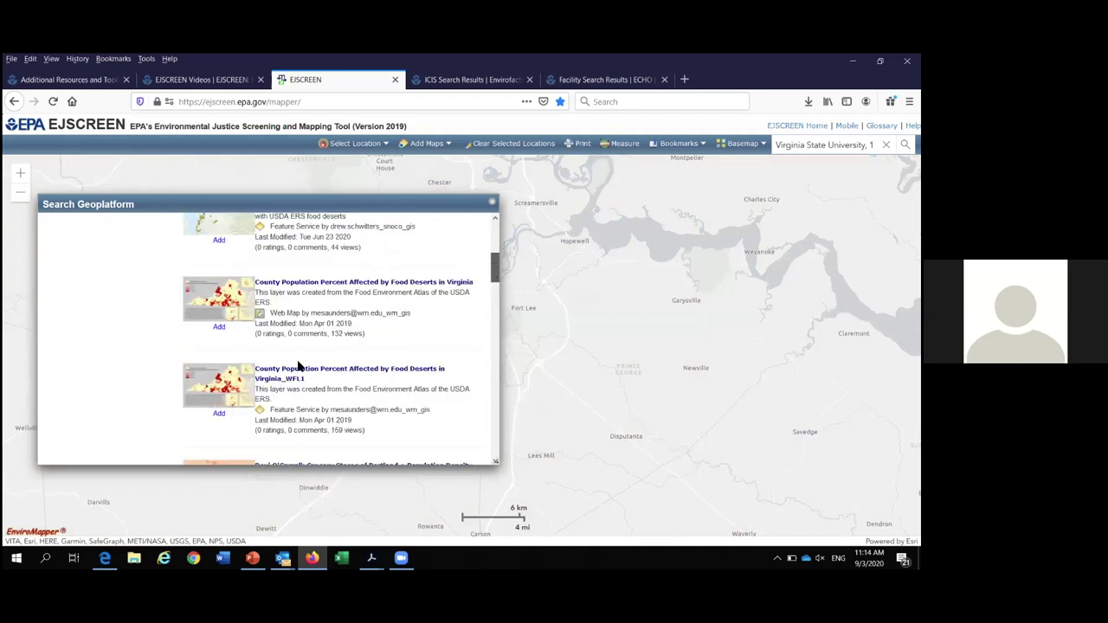
pyautogui.click(219, 415)
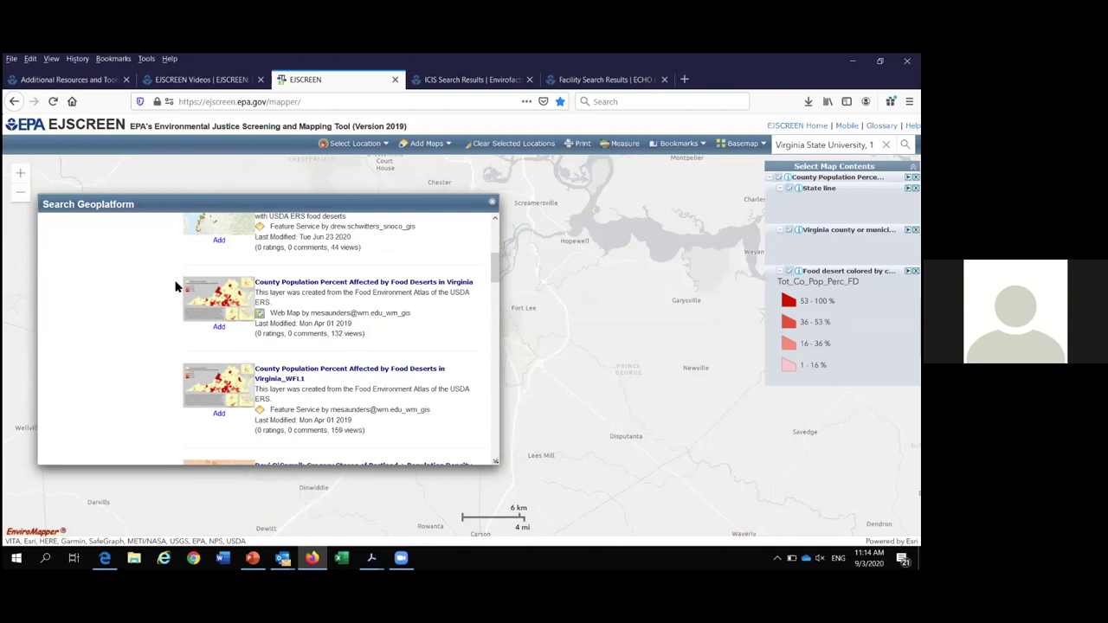
pyautogui.click(21, 197)
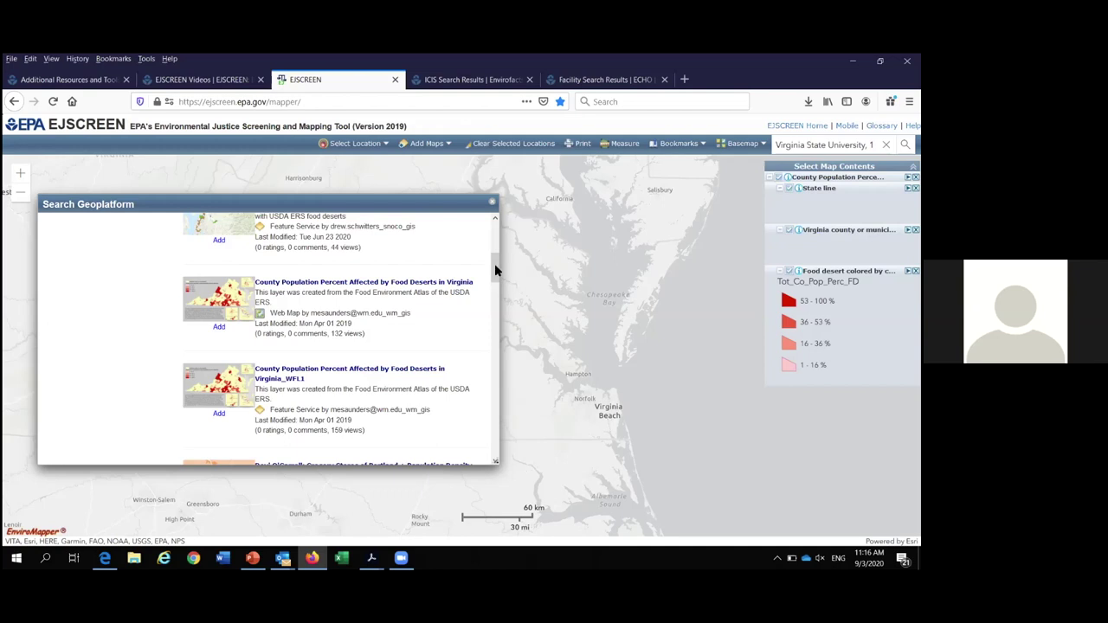
# - Add the Find_Locations_in_USDA_ERS_Food_Desert_Data feature service, close the Geoplatform search, and check the map around Virginia
pyautogui.scroll(3, 495, 268)
pyautogui.scroll(-2, 496, 271)
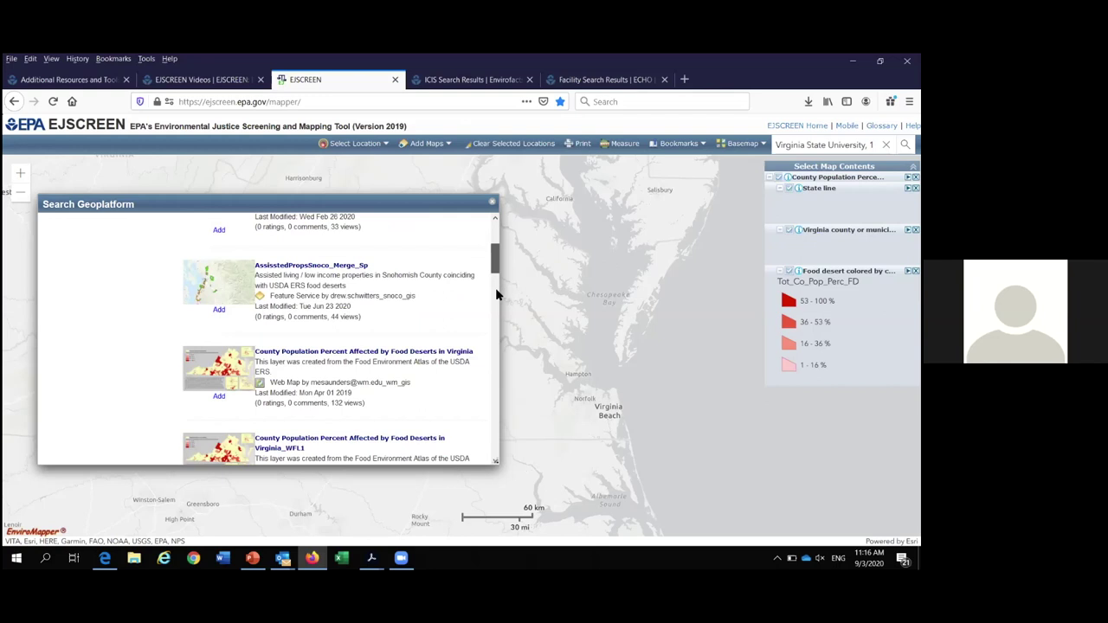
pyautogui.scroll(-3, 496, 286)
pyautogui.moveTo(497, 294); pyautogui.dragTo(497, 315)
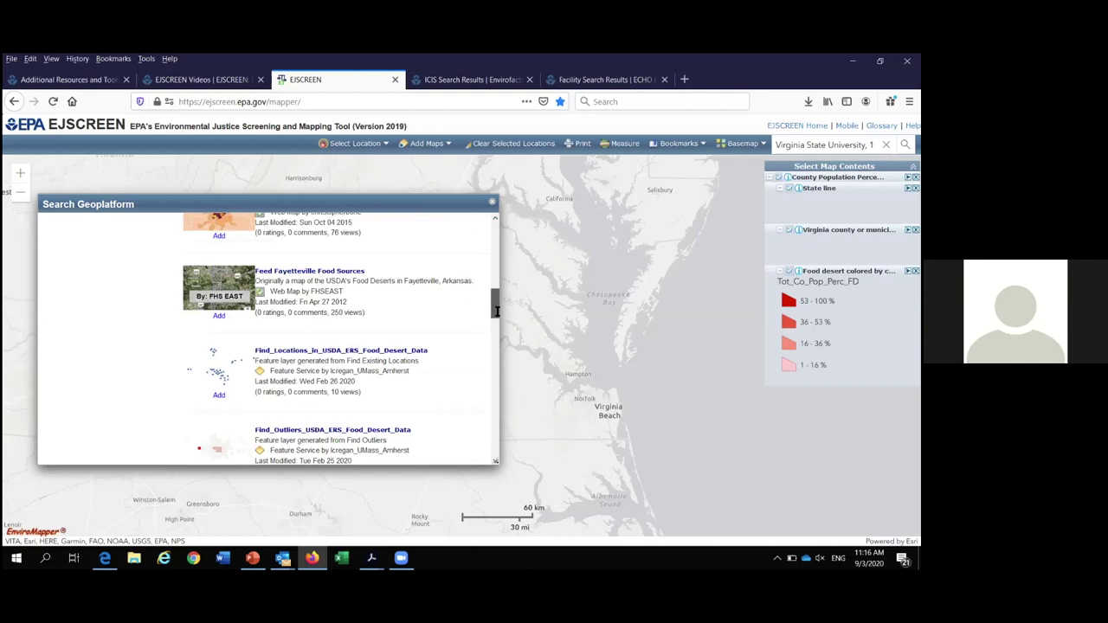
pyautogui.click(219, 397)
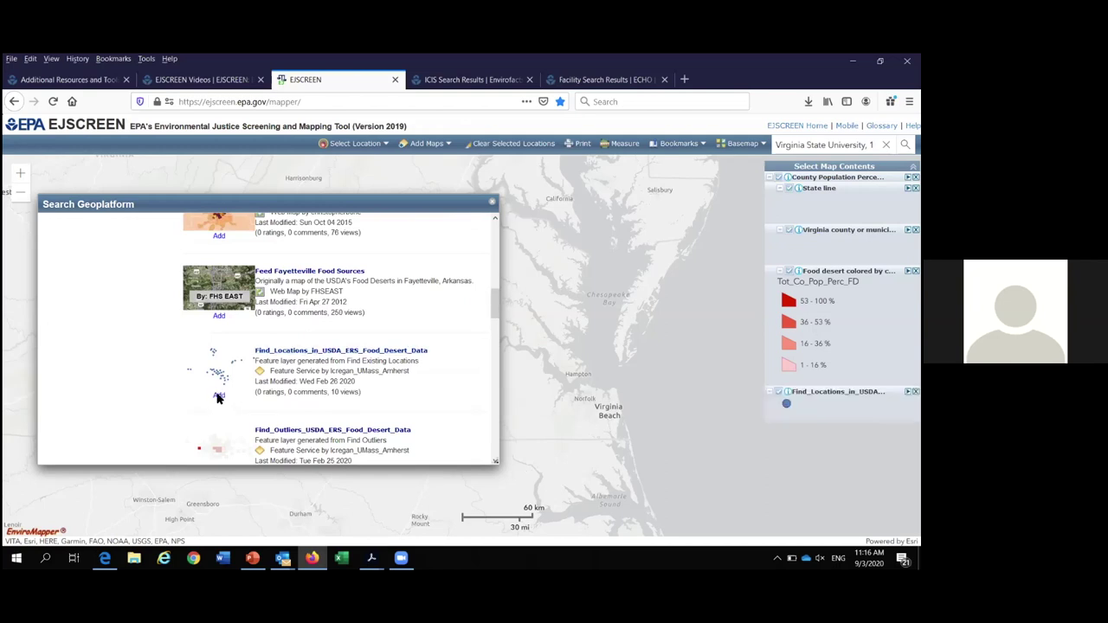
pyautogui.click(492, 206)
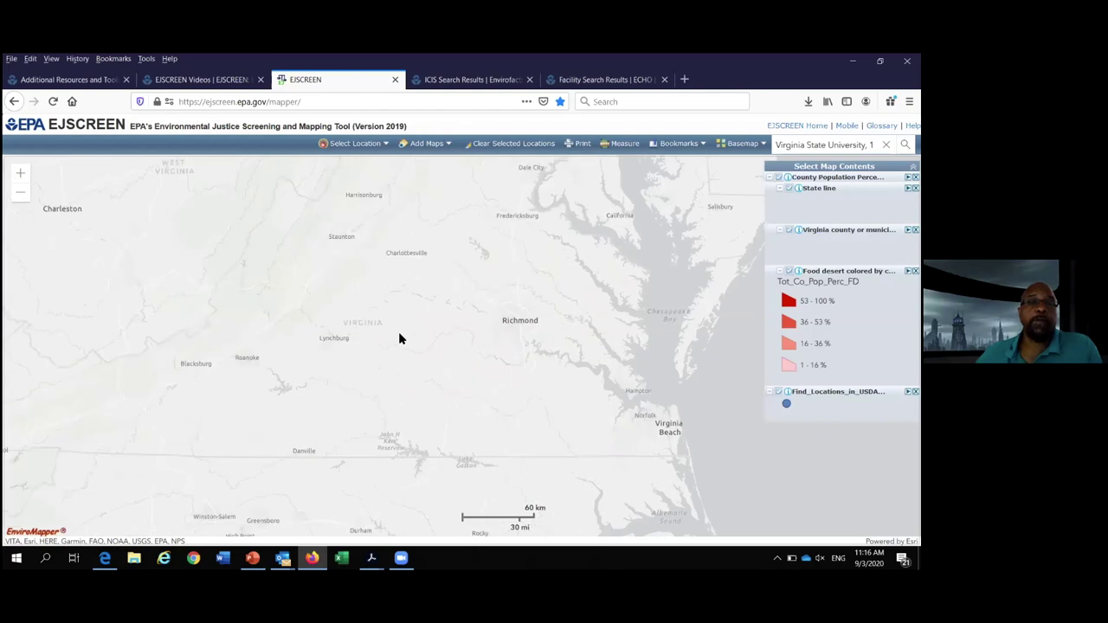
pyautogui.scroll(1, 398, 339)
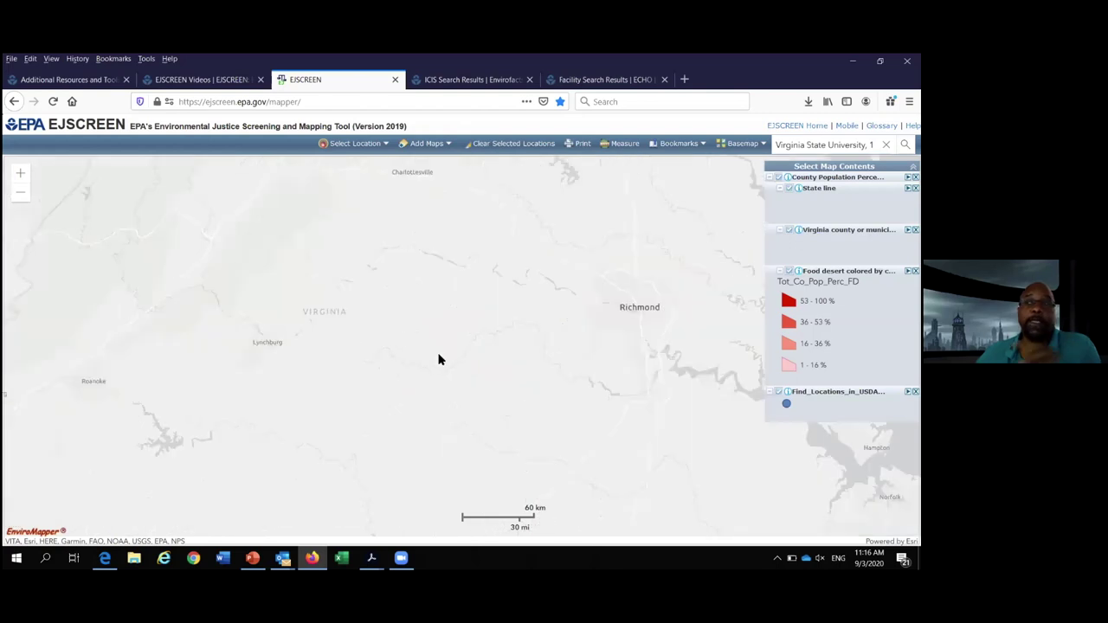
pyautogui.click(20, 198)
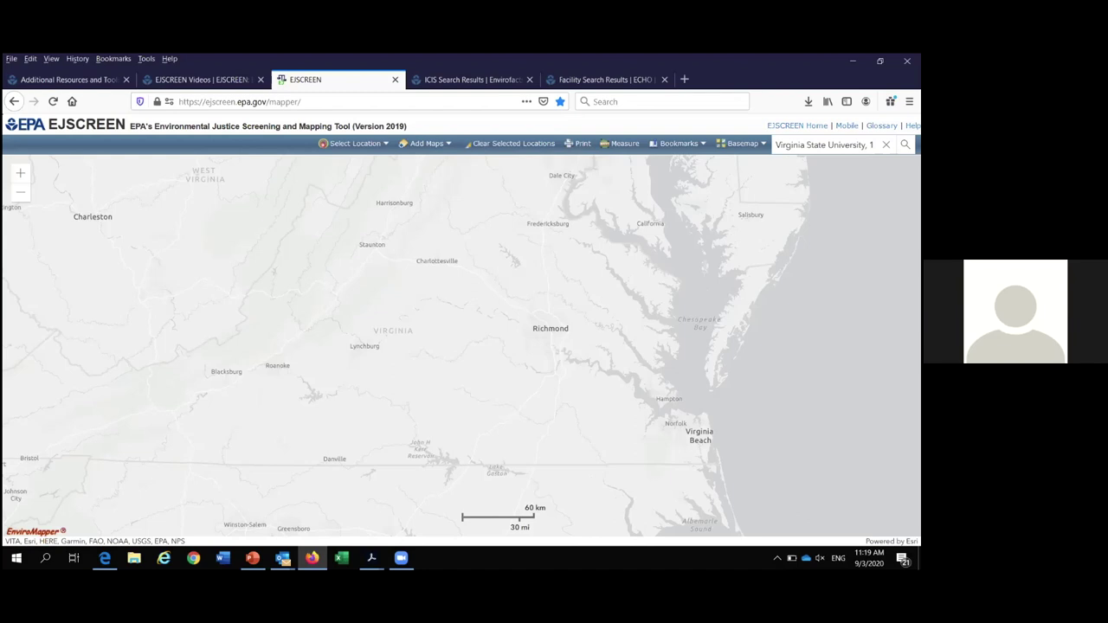
# - Switch to EJSCREEN_Basic_2020.pptx in PowerPoint and start the slide show at slide 19 with the Philadelphia redlining, child BLL and EJSCREEN maps
pyautogui.moveTo(252, 558)
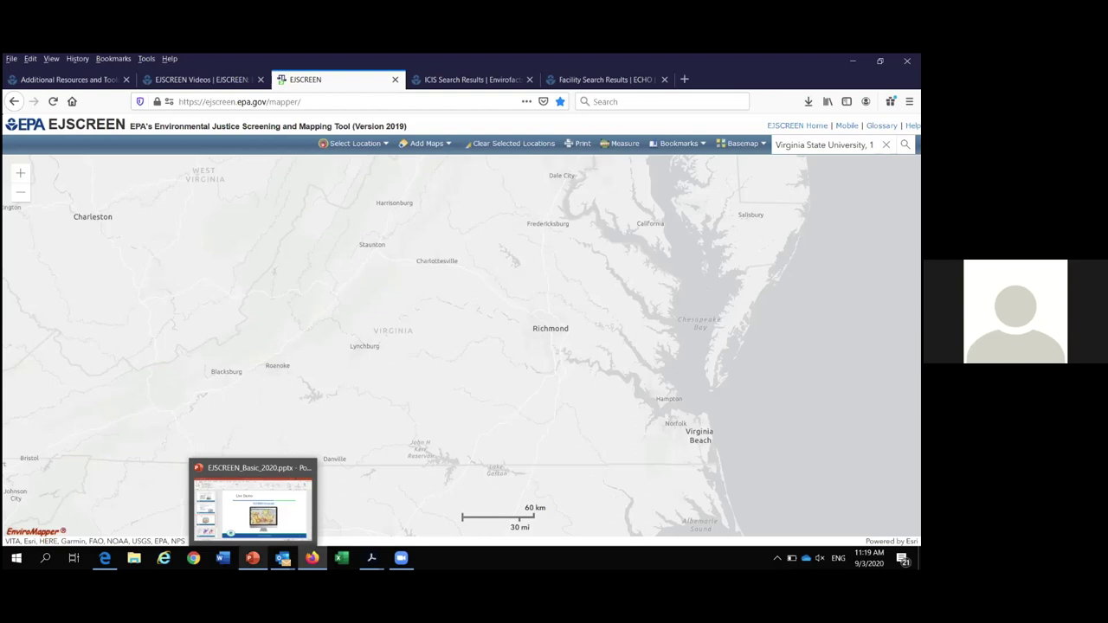
pyautogui.click(252, 502)
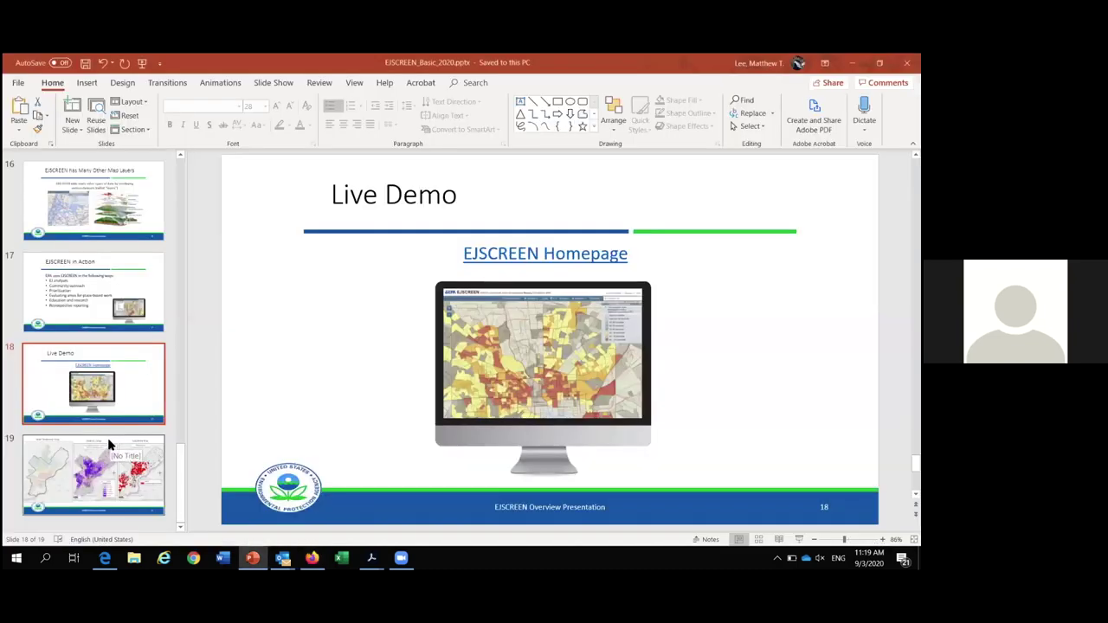
pyautogui.click(109, 445)
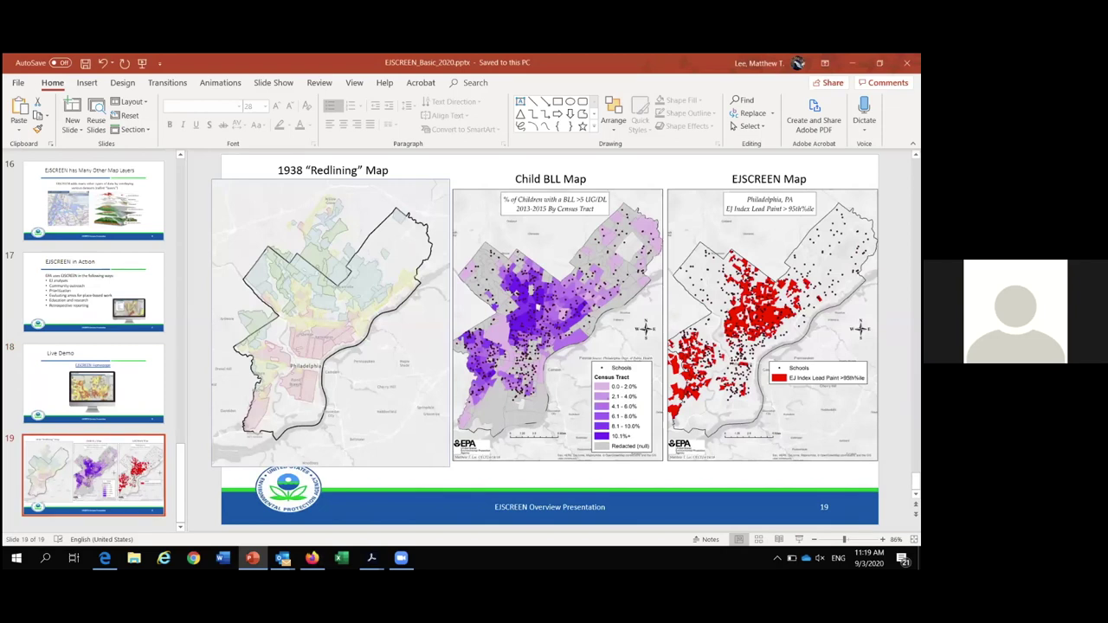
pyautogui.click(799, 540)
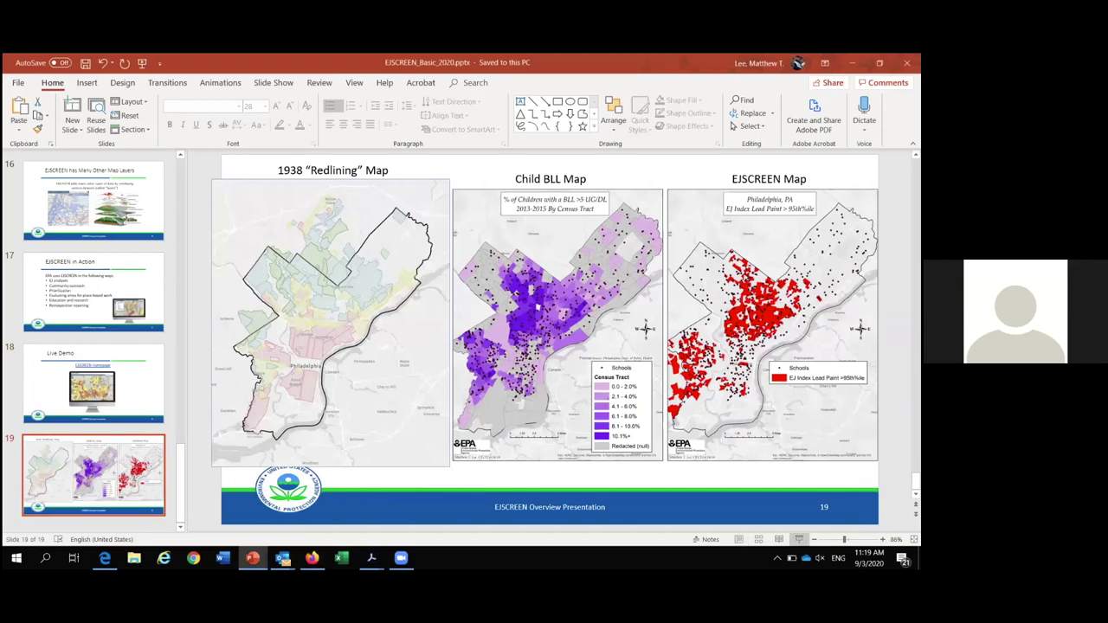